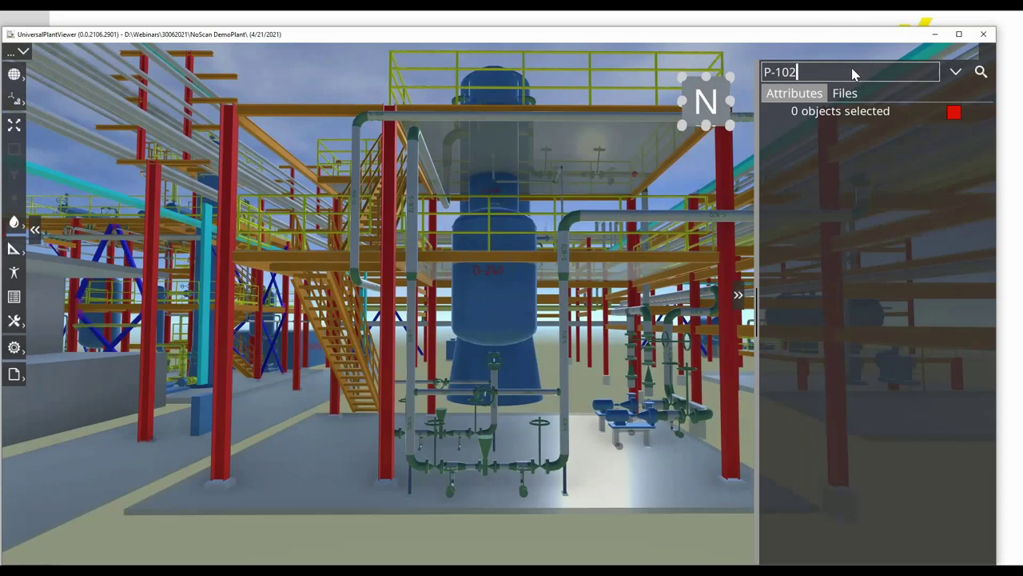
Step: Search the plant model for P-102B, select the match by name and open its linked IntelliPID drawing U02-004
{"action": "key", "text": "Return"}
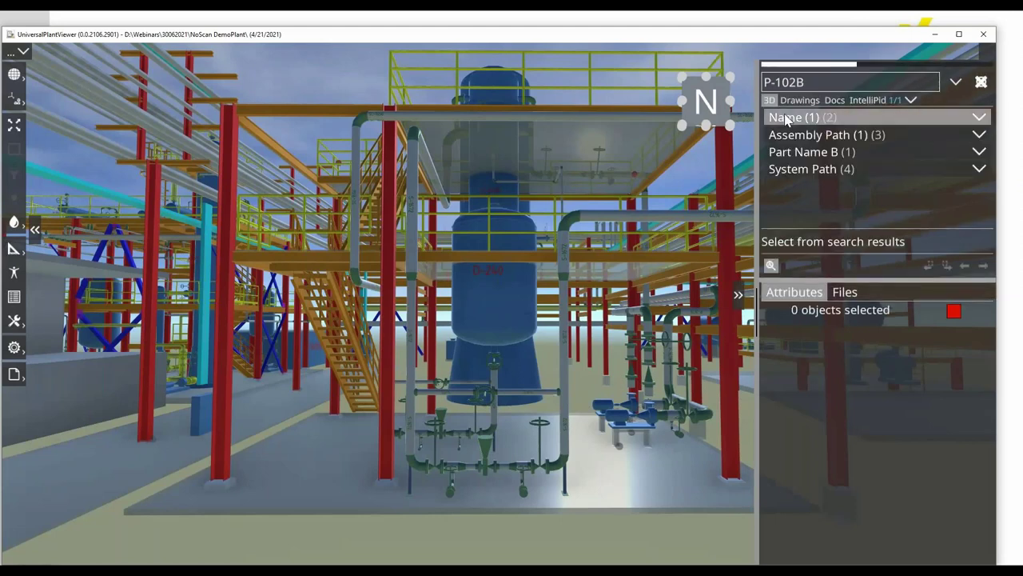
{"action": "left_click", "coordinate": [787, 118]}
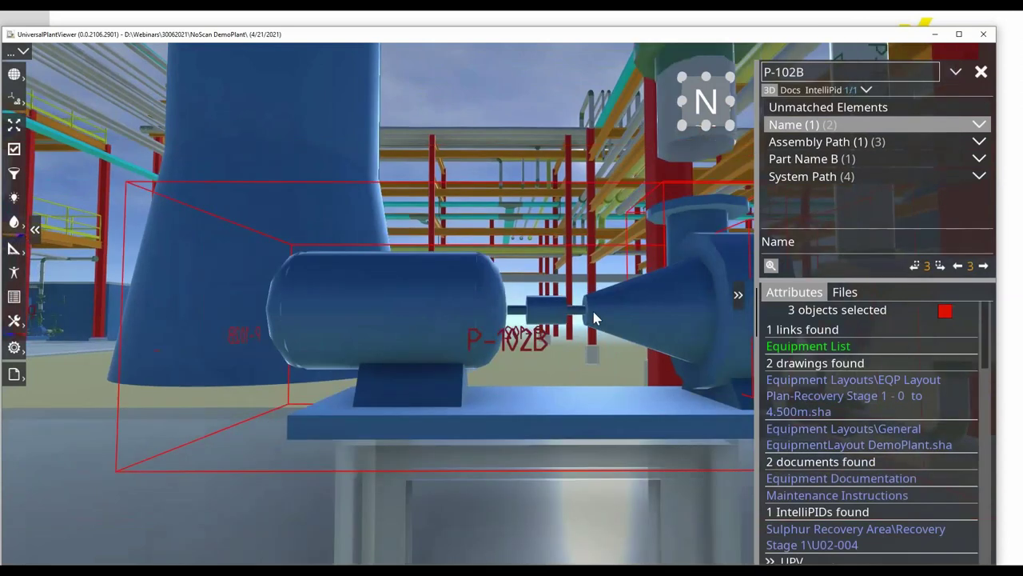
{"action": "left_click", "coordinate": [832, 536]}
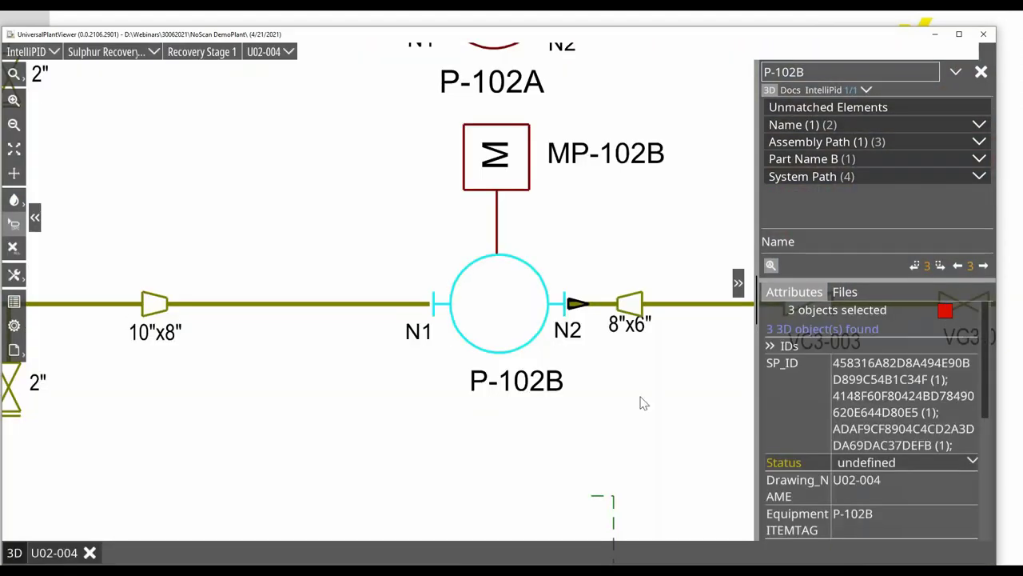
{"action": "scroll", "coordinate": [350, 212], "scroll_direction": "down", "scroll_amount": 5}
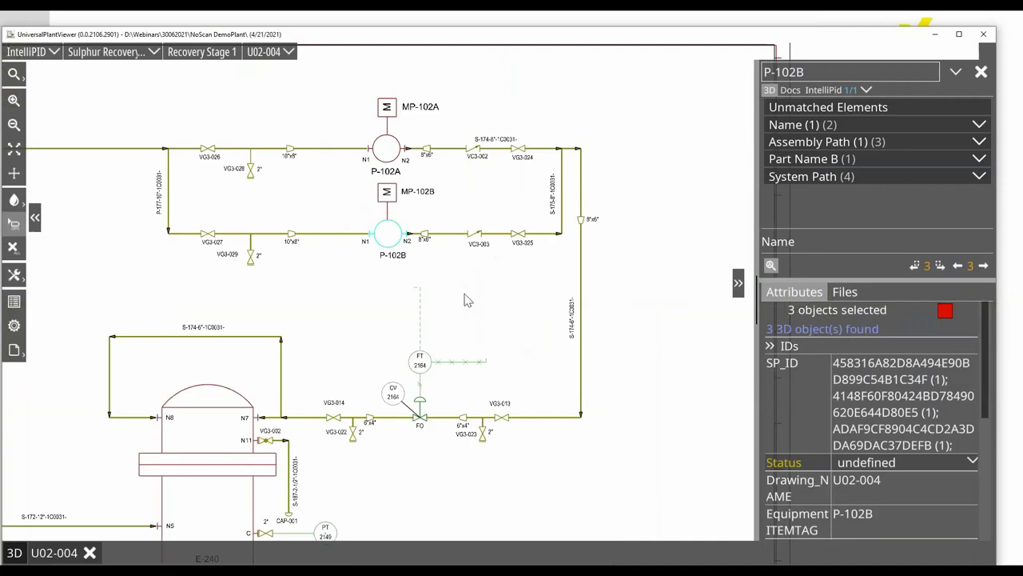
{"action": "left_click", "coordinate": [982, 73]}
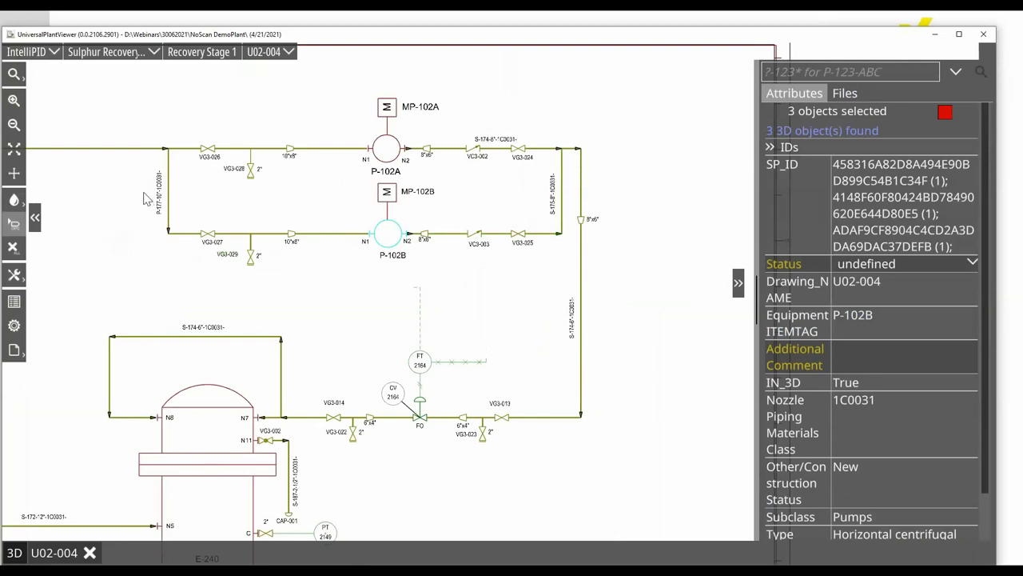
Step: Select the whole P-102B pump branch in the drawing, set its Status to Dismantle and colour it blue
{"action": "left_click_drag", "start_coordinate": [141, 191], "coordinate": [570, 270]}
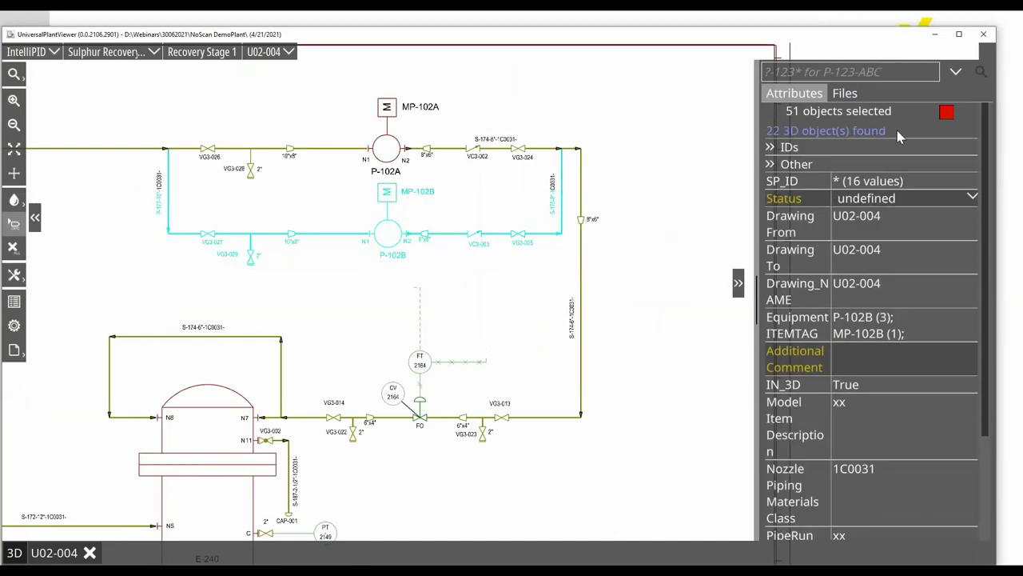
{"action": "left_click", "coordinate": [866, 200]}
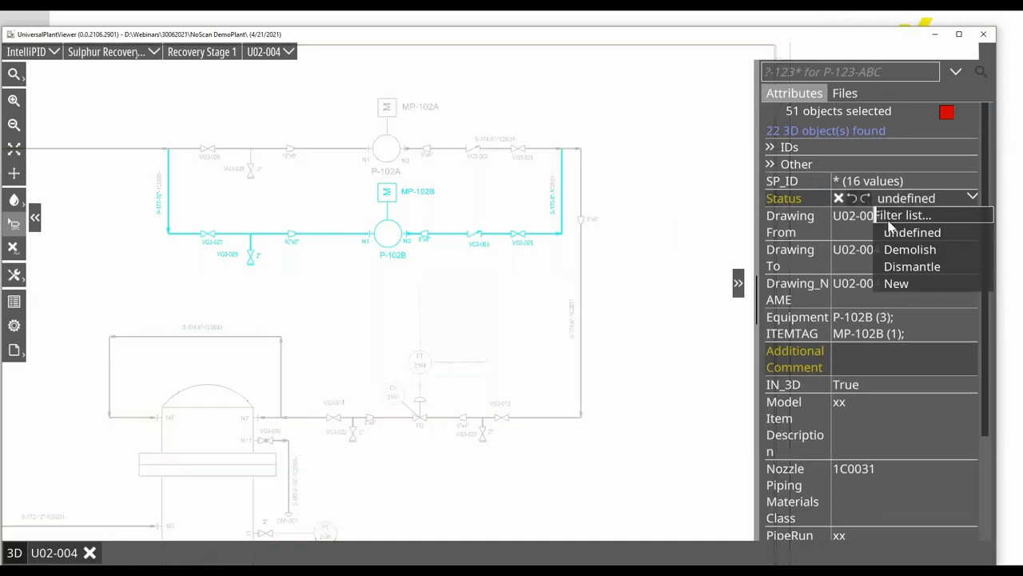
{"action": "left_click", "coordinate": [923, 269]}
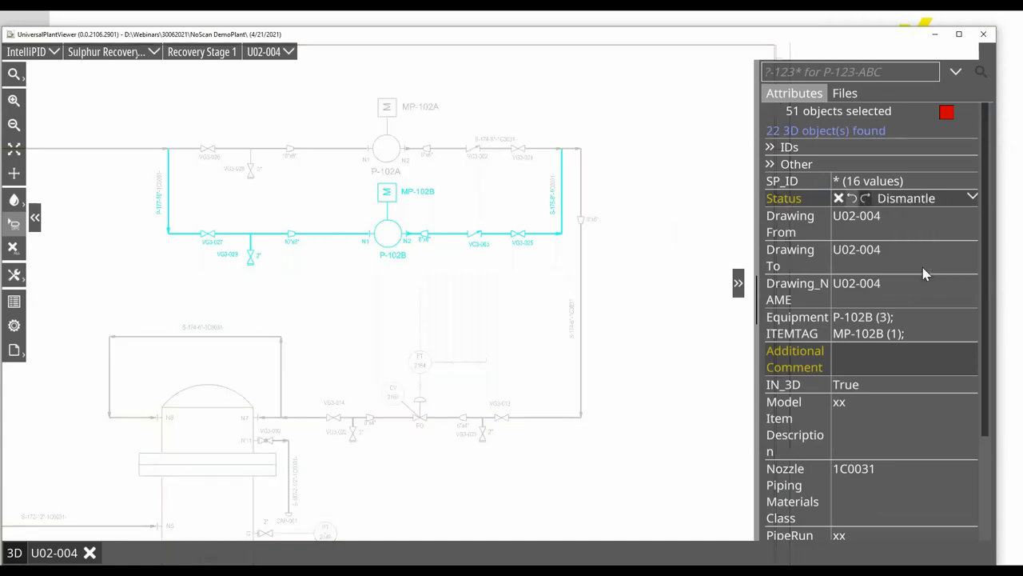
{"action": "left_click", "coordinate": [13, 200]}
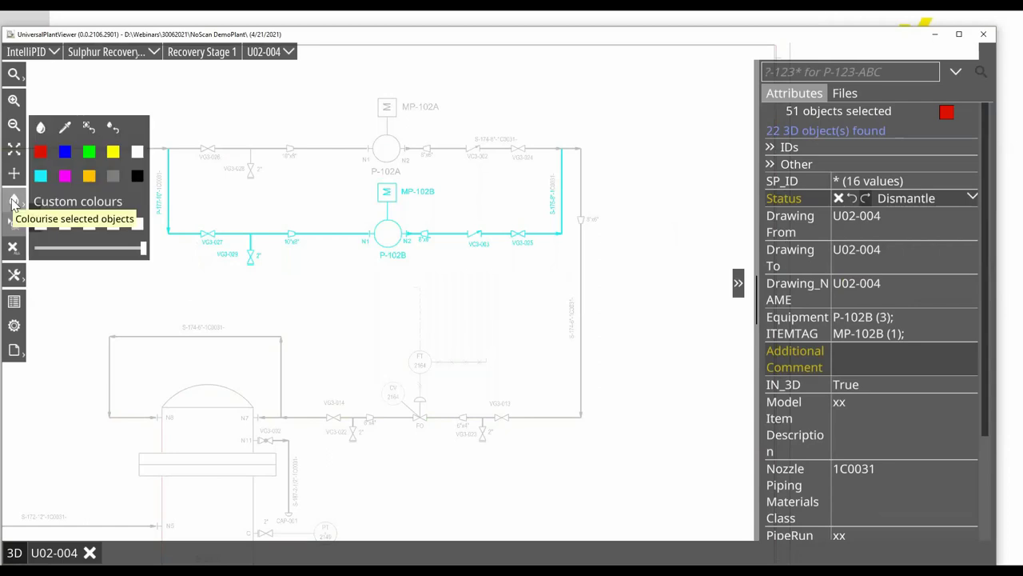
{"action": "left_click", "coordinate": [65, 152]}
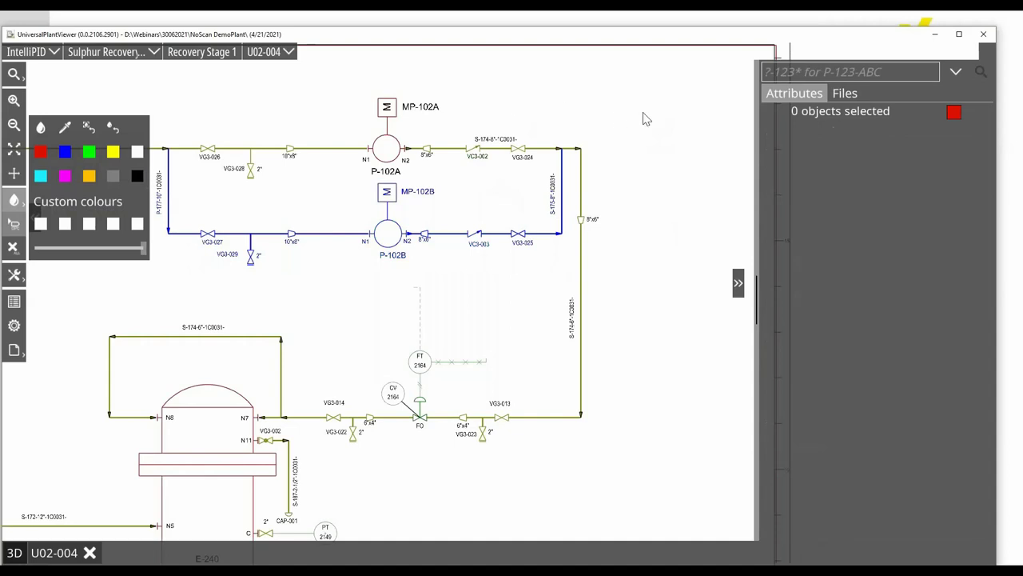
Step: Create a P&ID sketch named Dismantle in the Webinar Files folder, reset the drawing's colours and finish the sketch
{"action": "left_click", "coordinate": [845, 94]}
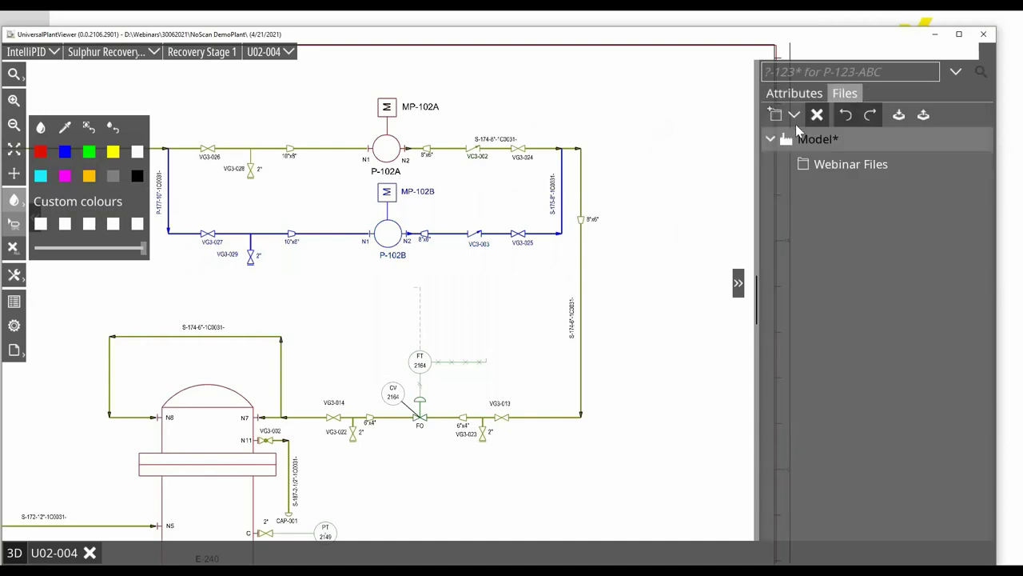
{"action": "left_click", "coordinate": [838, 169]}
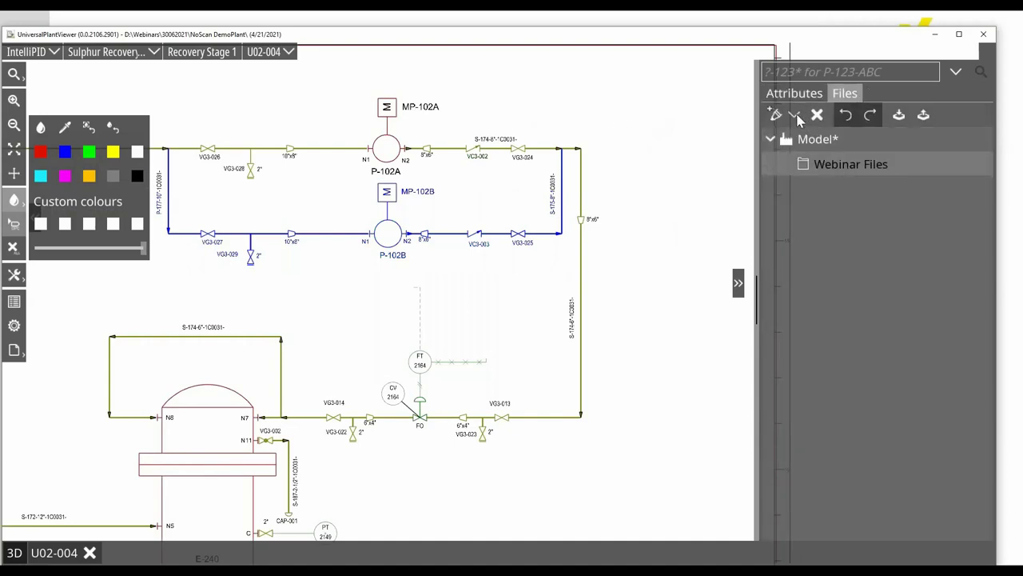
{"action": "left_click", "coordinate": [794, 114]}
{"action": "left_click", "coordinate": [834, 166]}
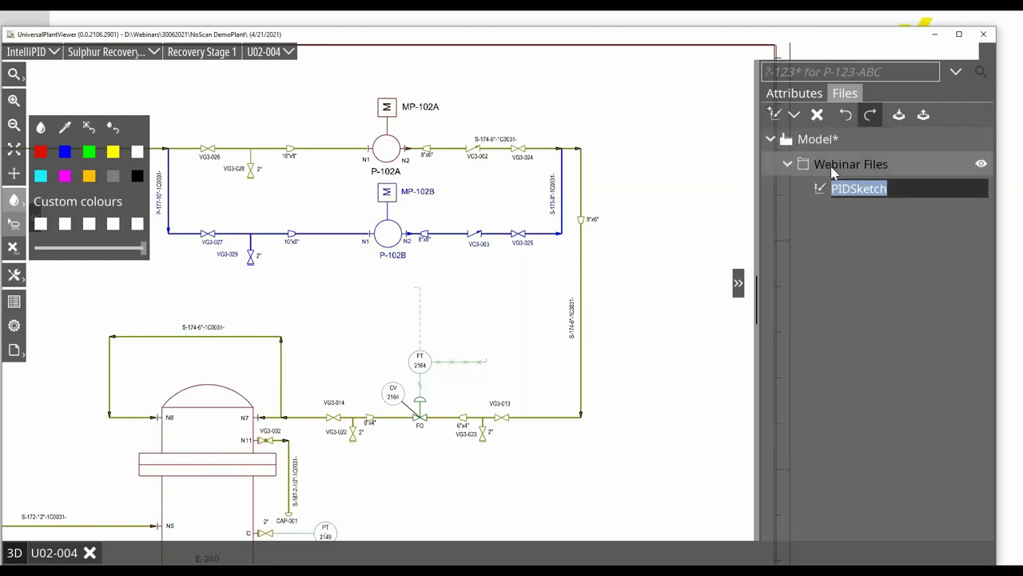
{"action": "type", "text": "D"}
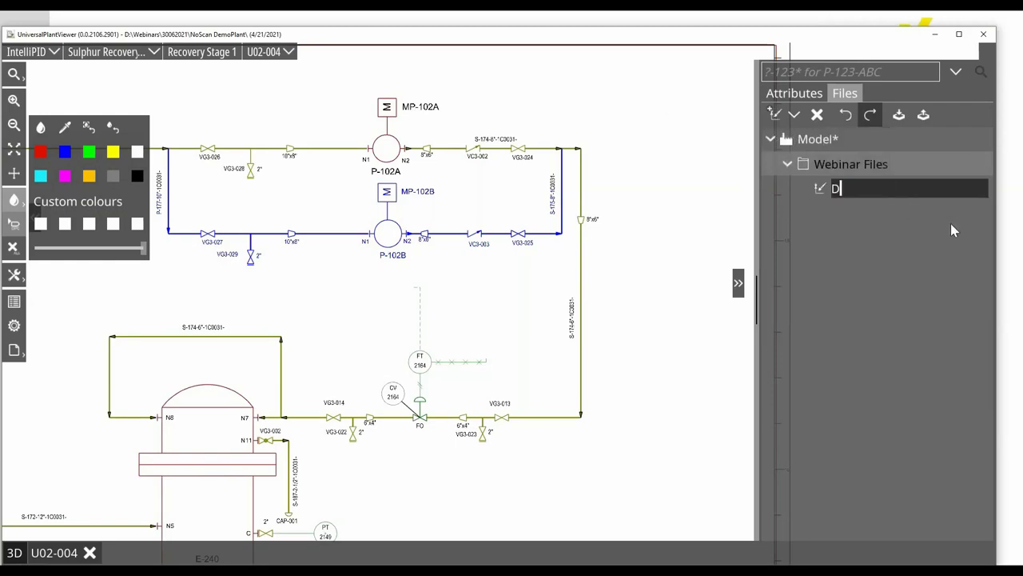
{"action": "type", "text": "ismantle"}
{"action": "key", "text": "Return"}
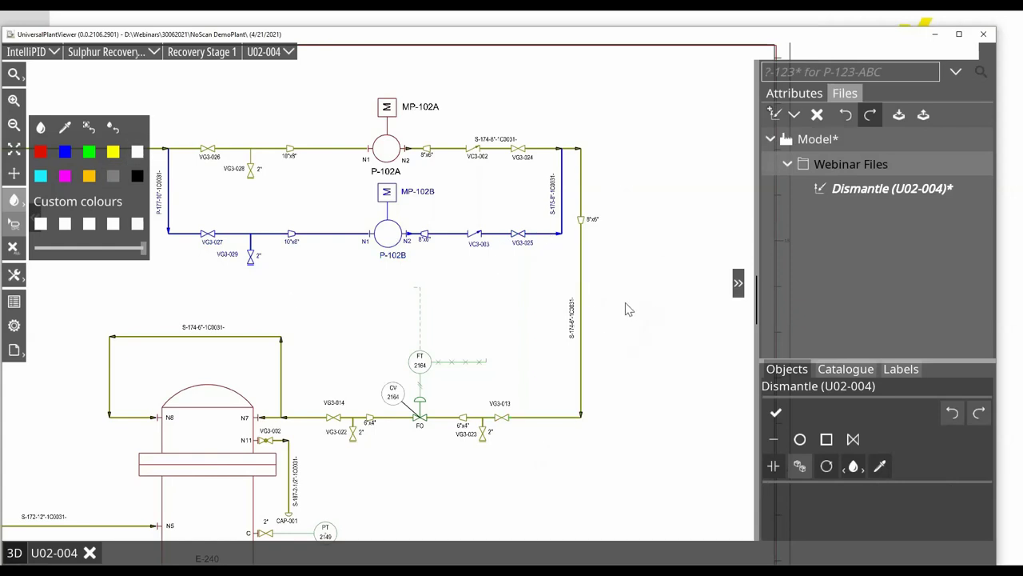
{"action": "left_click", "coordinate": [114, 128]}
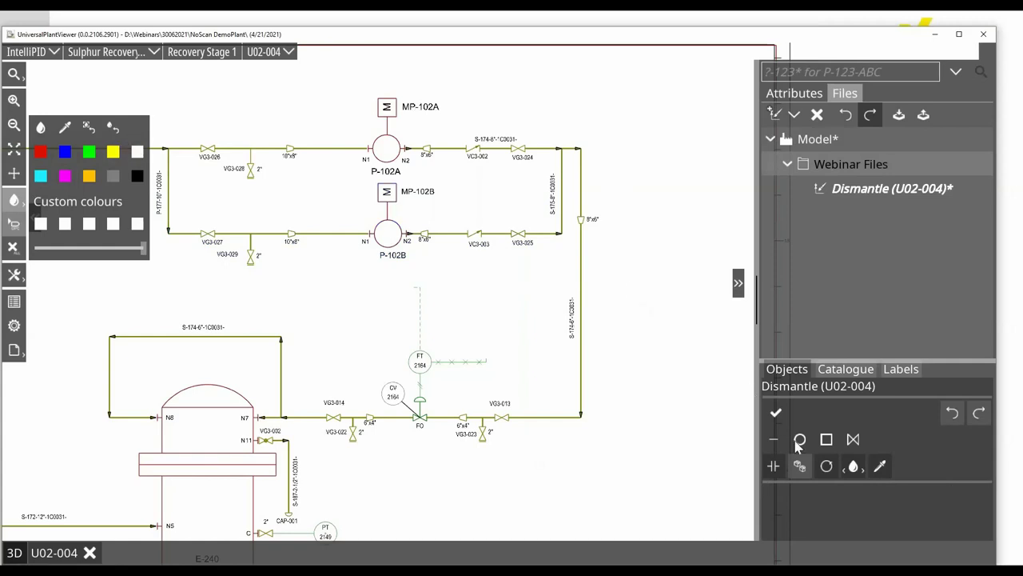
{"action": "left_click", "coordinate": [777, 413]}
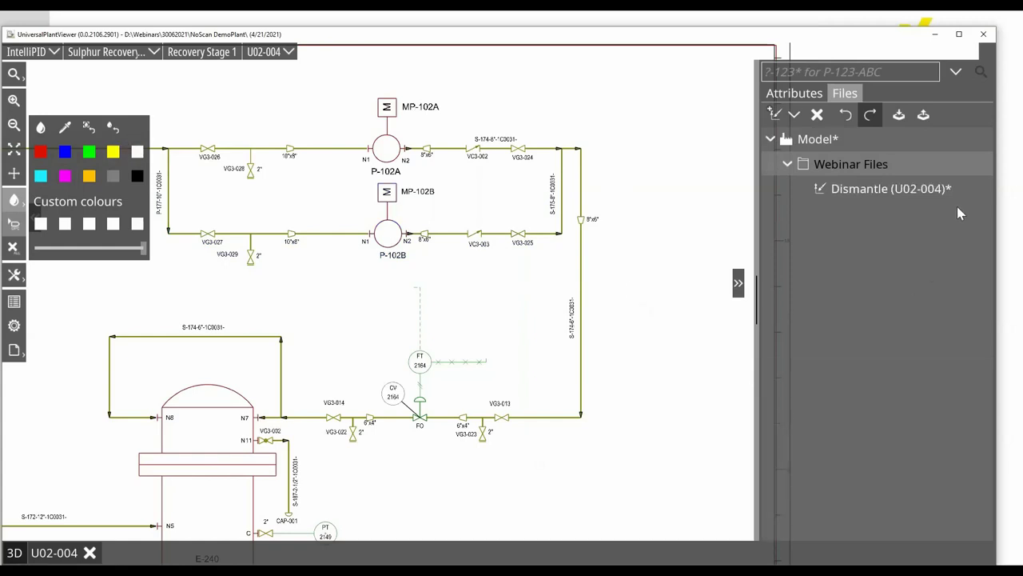
Step: Toggle the visibility of the Dismantle sketch on the drawing, leaving it shown
{"action": "left_click", "coordinate": [981, 190]}
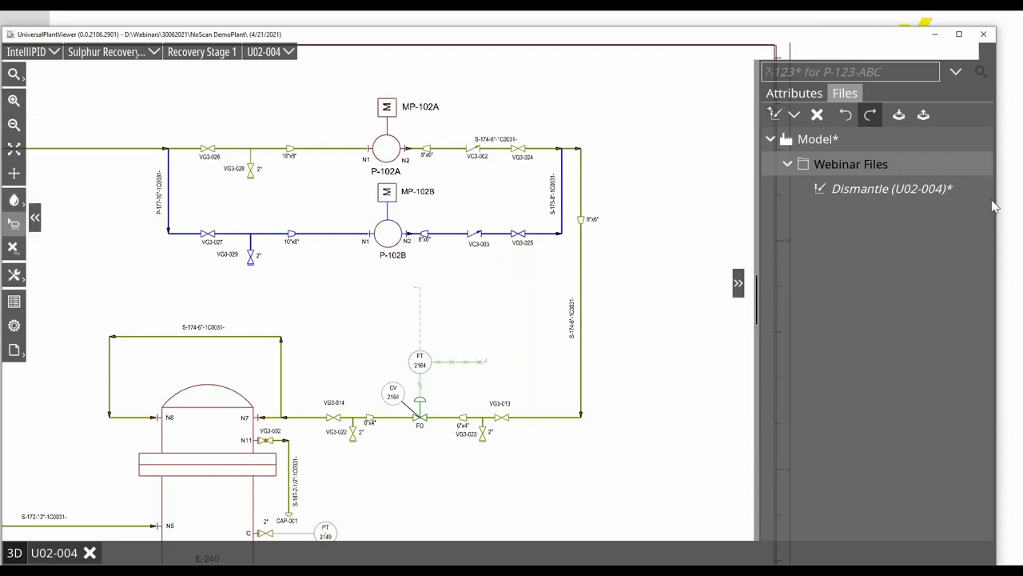
{"action": "left_click", "coordinate": [982, 190]}
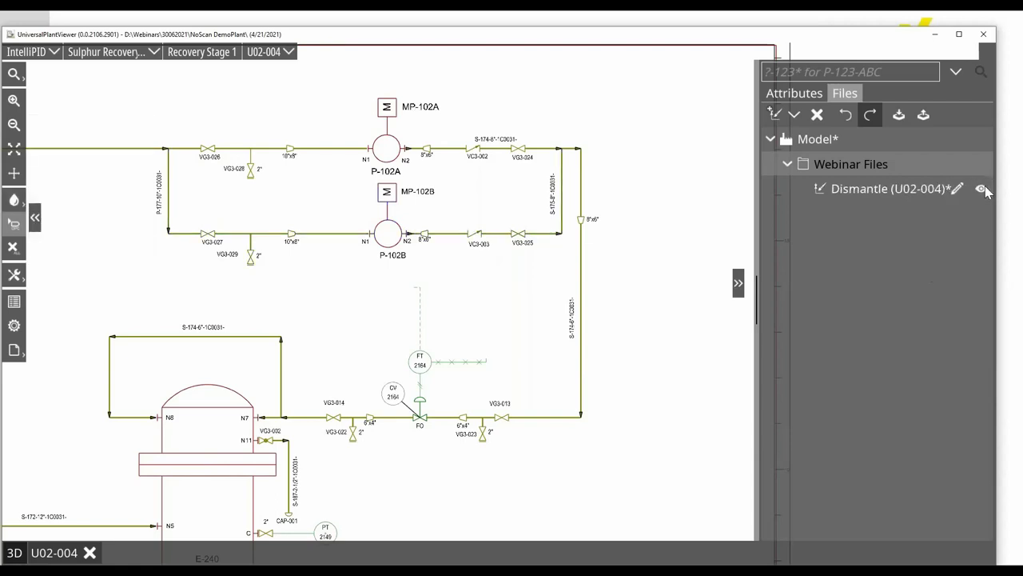
{"action": "left_click", "coordinate": [982, 189]}
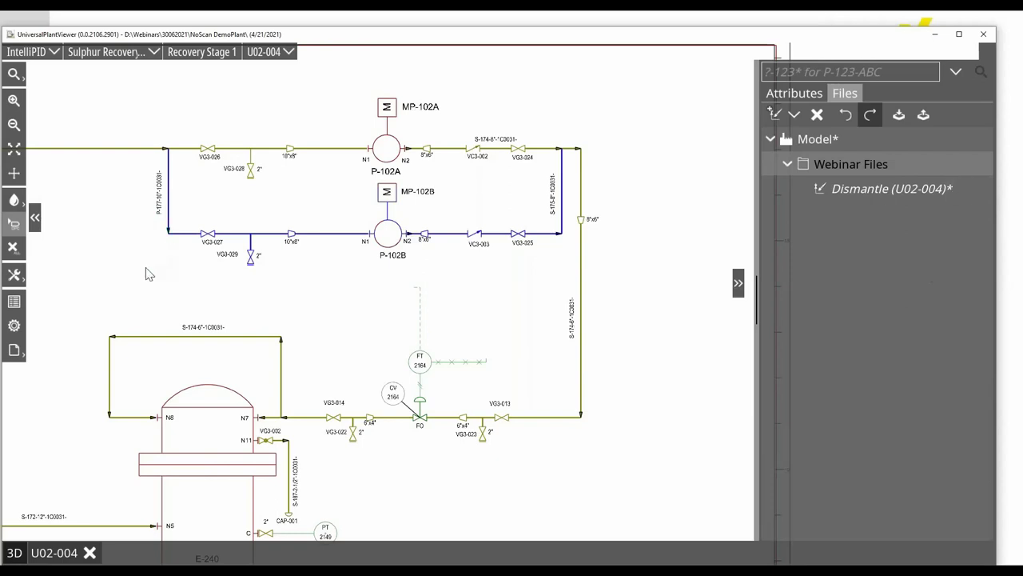
Step: Reselect the P-102B pump branch in the drawing and go to its matching objects in the 3D model
{"action": "left_click_drag", "start_coordinate": [310, 230], "coordinate": [571, 193]}
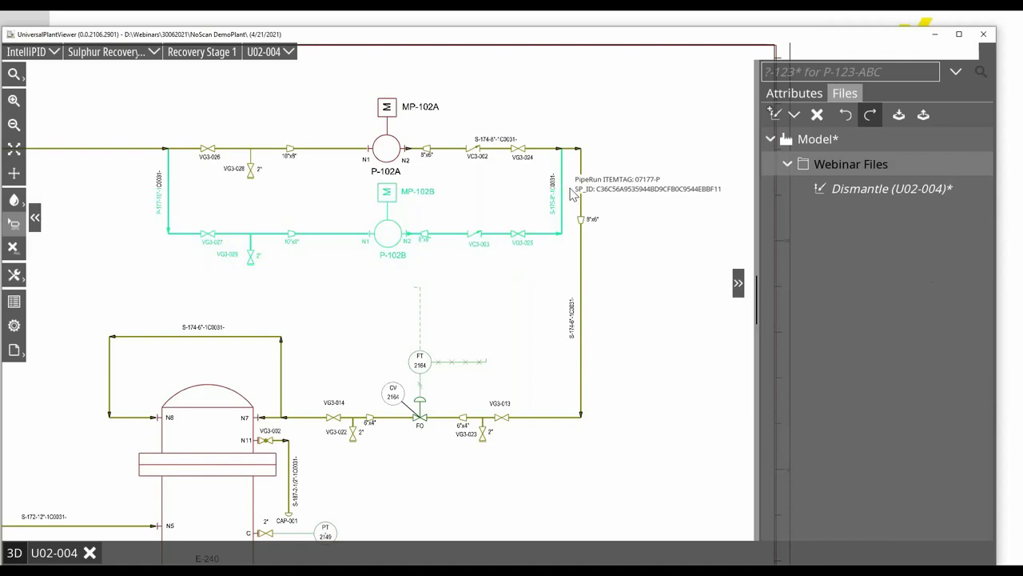
{"action": "left_click", "coordinate": [791, 94]}
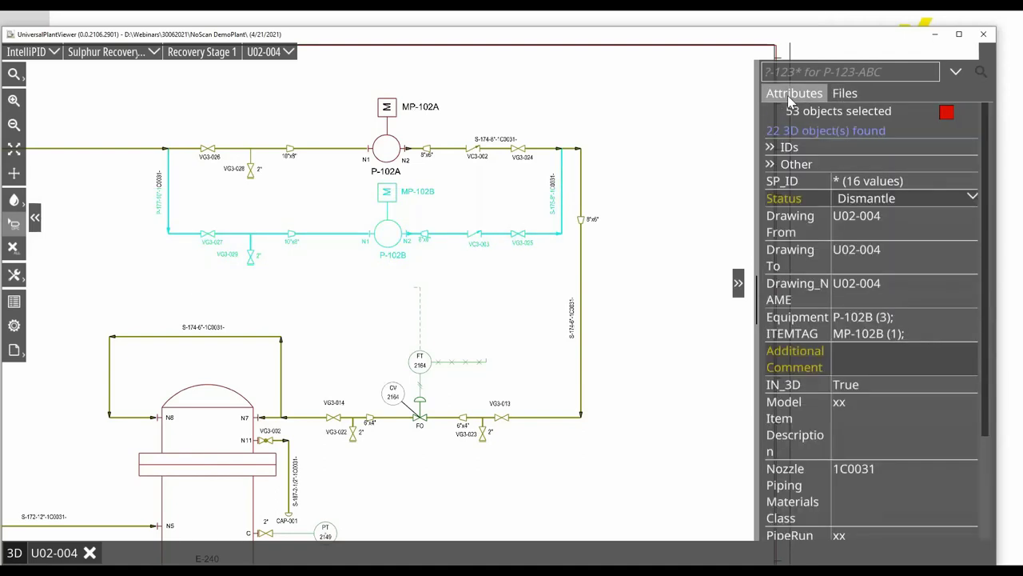
{"action": "left_click", "coordinate": [829, 132]}
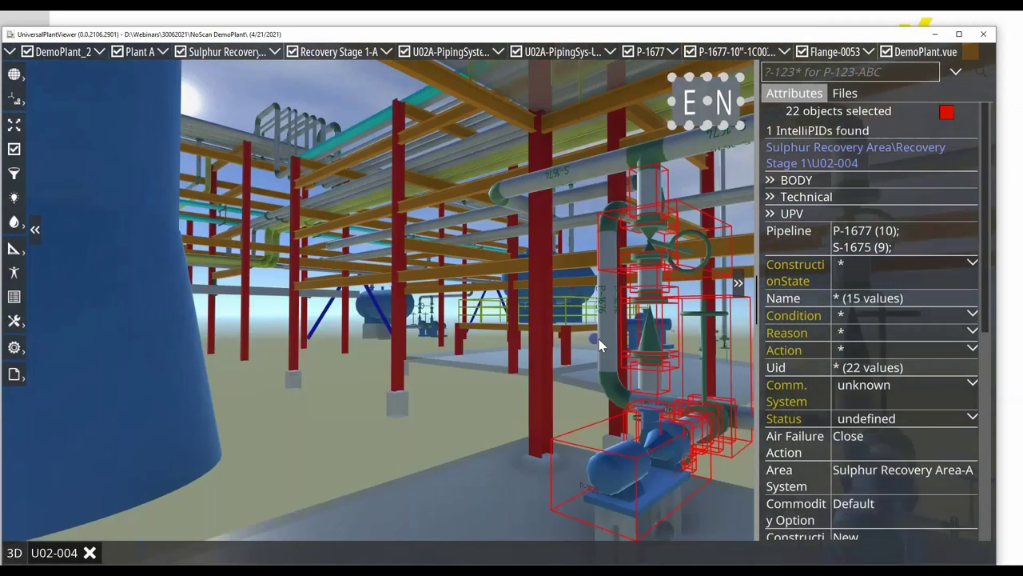
Step: Colour the selected P-102B pump and piping blue in 3D, set their Status to Dismantle and clear the selection
{"action": "left_click", "coordinate": [14, 221]}
{"action": "left_click", "coordinate": [69, 174]}
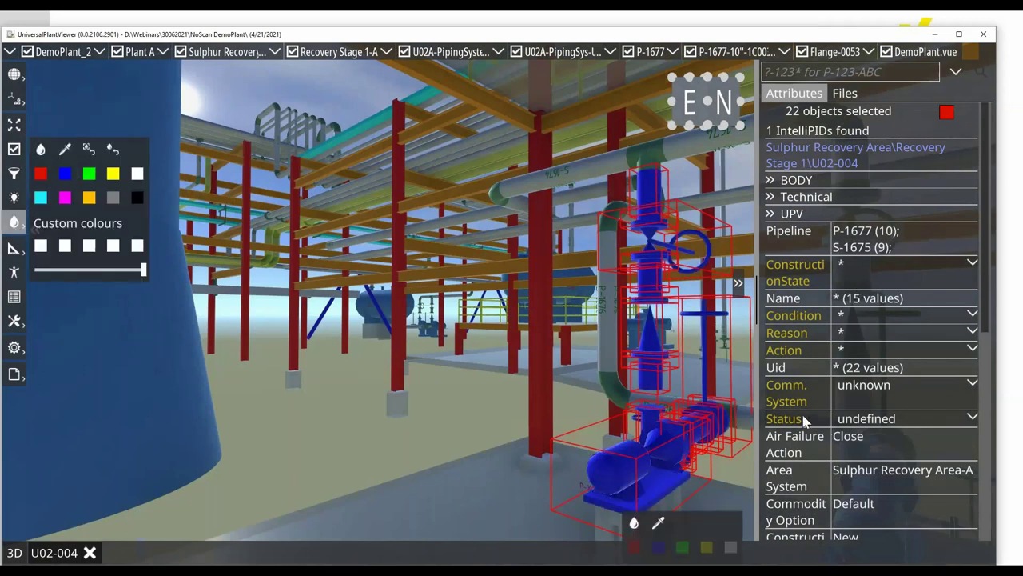
{"action": "left_click", "coordinate": [869, 420]}
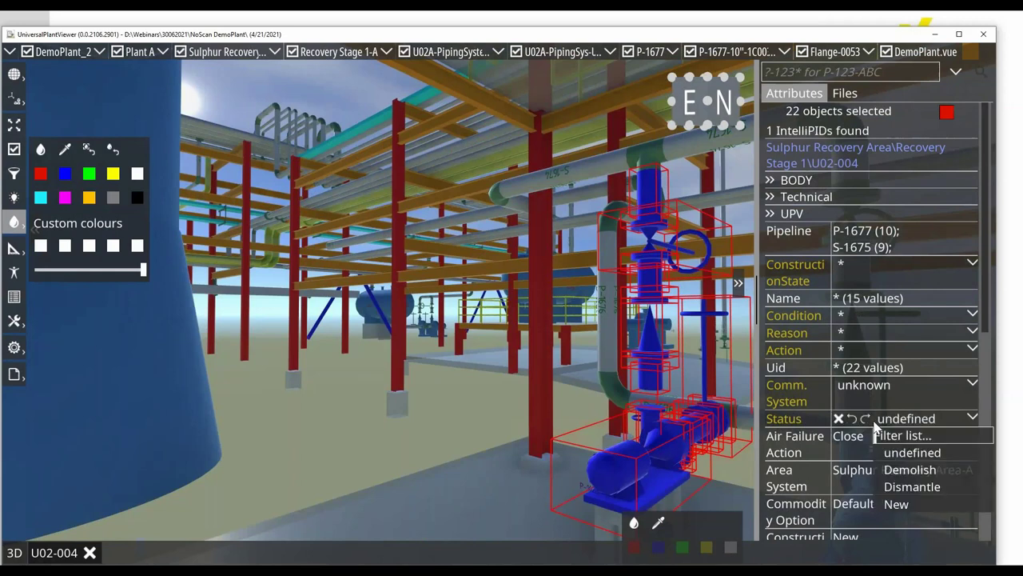
{"action": "left_click", "coordinate": [913, 487]}
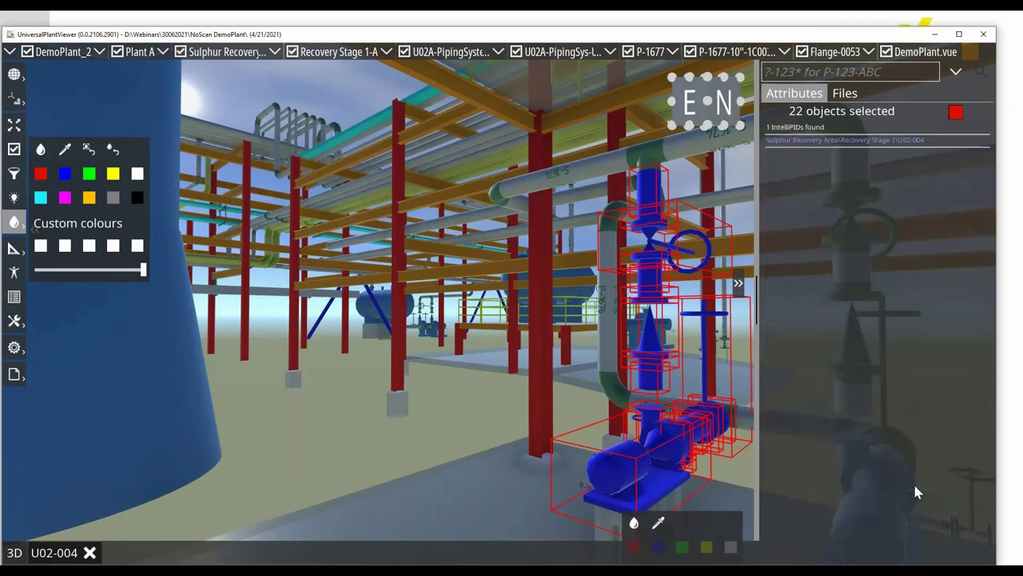
{"action": "left_click", "coordinate": [508, 397]}
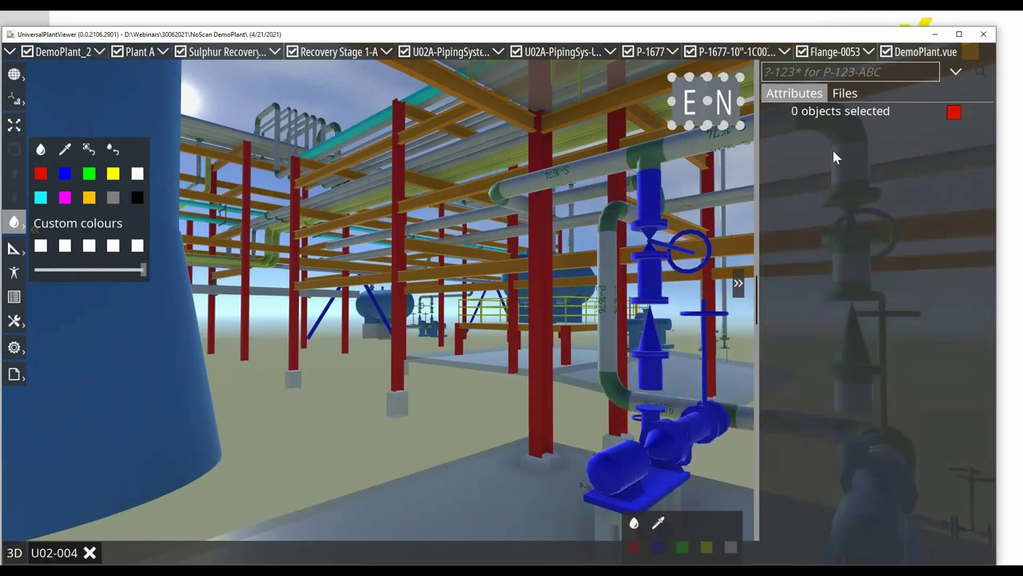
Step: Save the current 3D view with all affected areas in the Webinar Files folder and name it P102BDismantle
{"action": "left_click", "coordinate": [845, 93]}
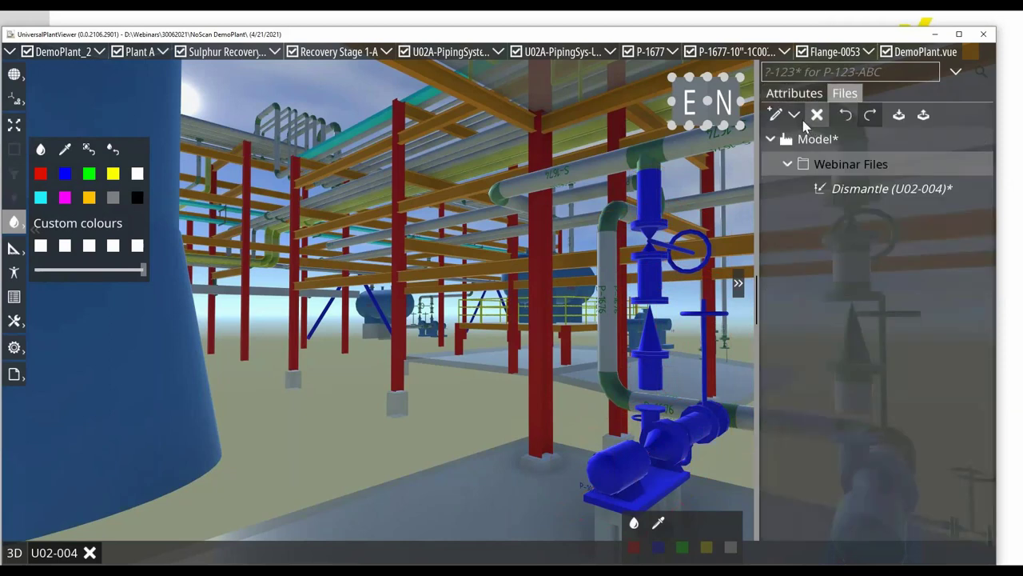
{"action": "left_click", "coordinate": [800, 119]}
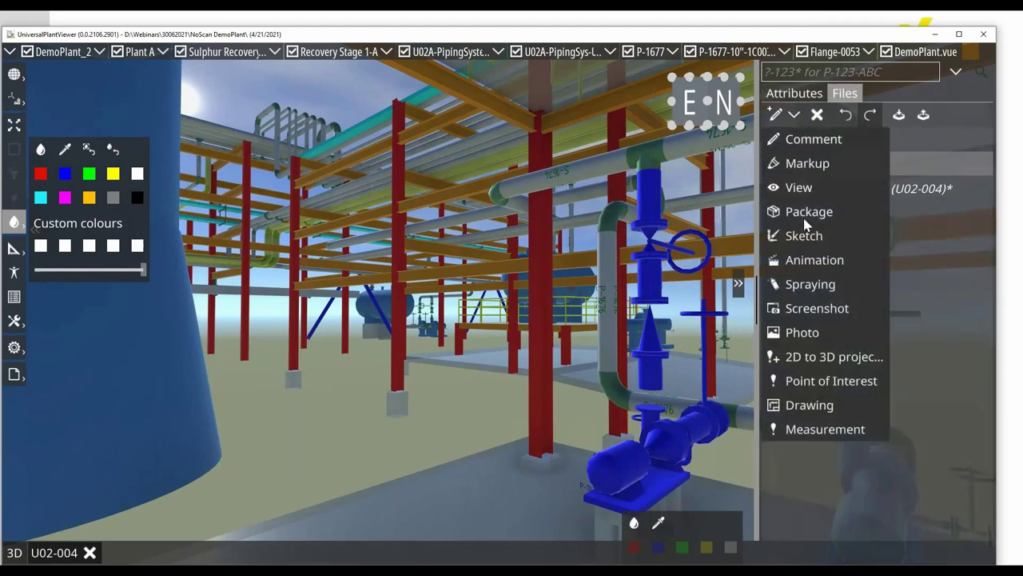
{"action": "left_click", "coordinate": [799, 189]}
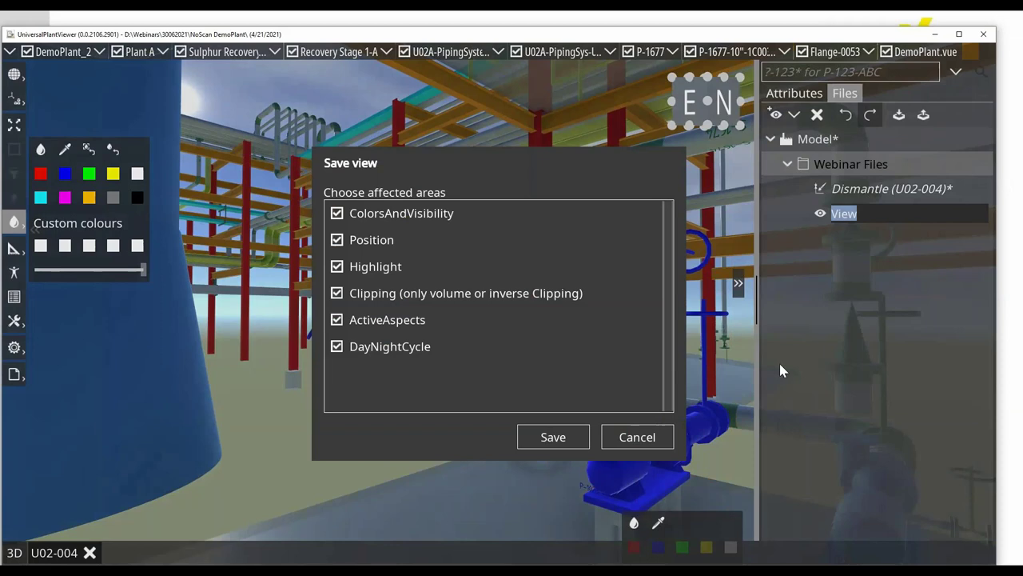
{"action": "left_click", "coordinate": [585, 436]}
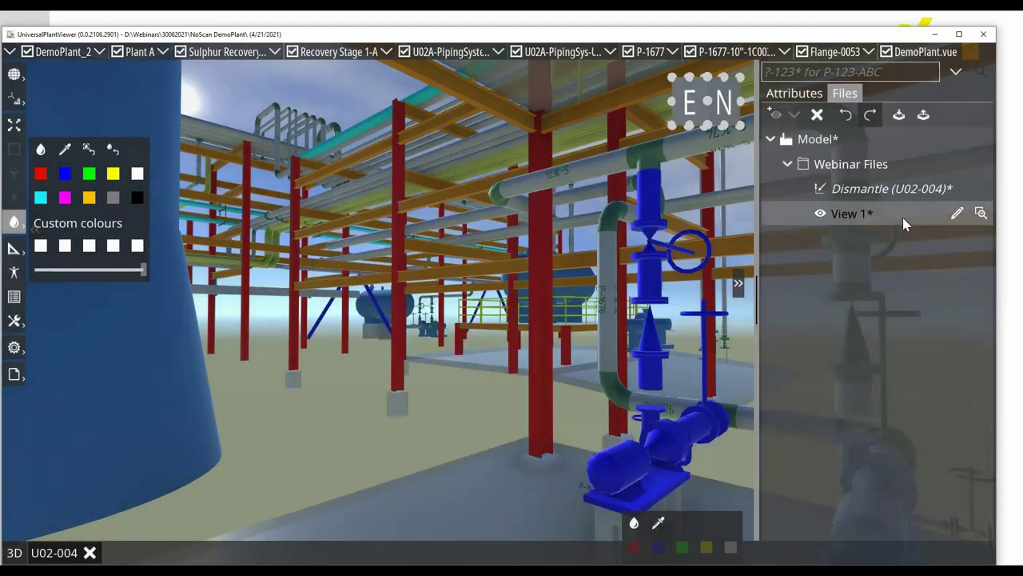
{"action": "double_click", "coordinate": [904, 224]}
{"action": "type", "text": "P"}
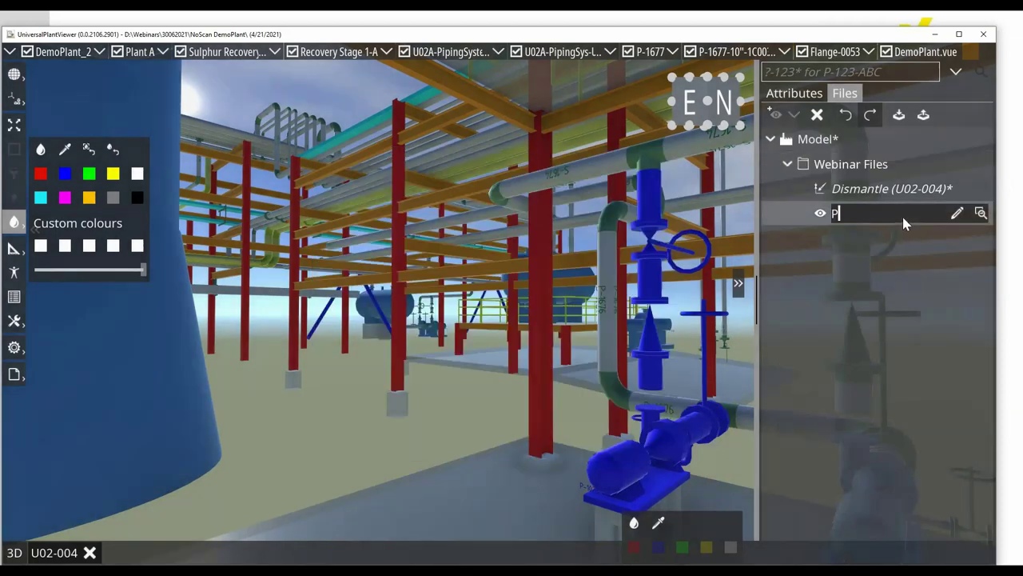
{"action": "type", "text": "102BDismantle"}
{"action": "key", "text": "Return"}
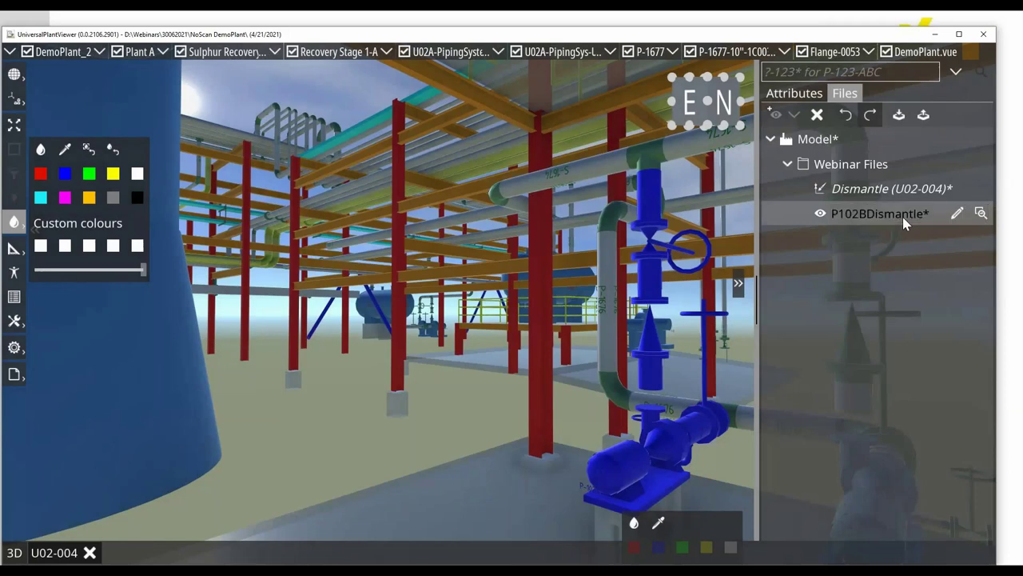
Step: Move away from the pump in the 3D model and recall the saved view P102BDismantle
{"action": "left_click", "coordinate": [264, 256]}
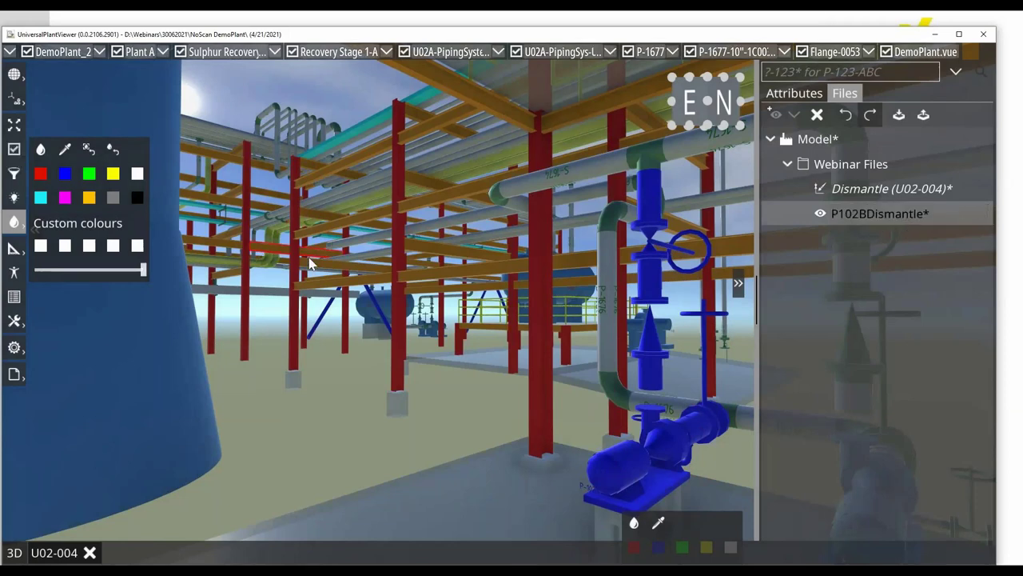
{"action": "scroll", "coordinate": [324, 268], "scroll_direction": "up", "scroll_amount": 3}
{"action": "scroll", "coordinate": [320, 272], "scroll_direction": "up", "scroll_amount": 3}
{"action": "left_click_drag", "start_coordinate": [313, 274], "coordinate": [456, 274]}
{"action": "left_click", "coordinate": [980, 215]}
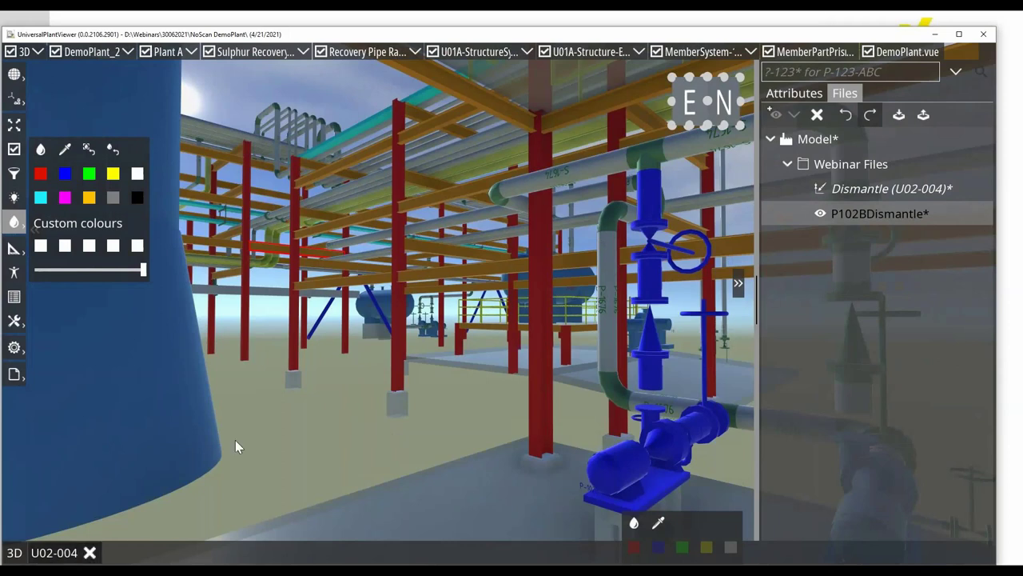
Step: Return to drawing U02-004 and create a P&ID sketch named New Pump Station in the Webinar Files folder
{"action": "left_click", "coordinate": [58, 557]}
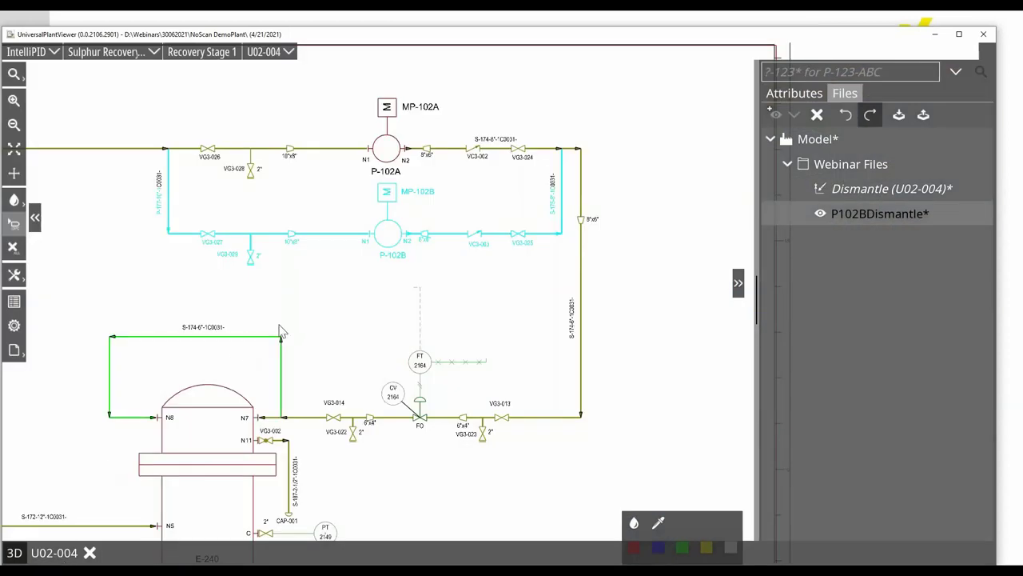
{"action": "scroll", "coordinate": [364, 296], "scroll_direction": "down", "scroll_amount": 3}
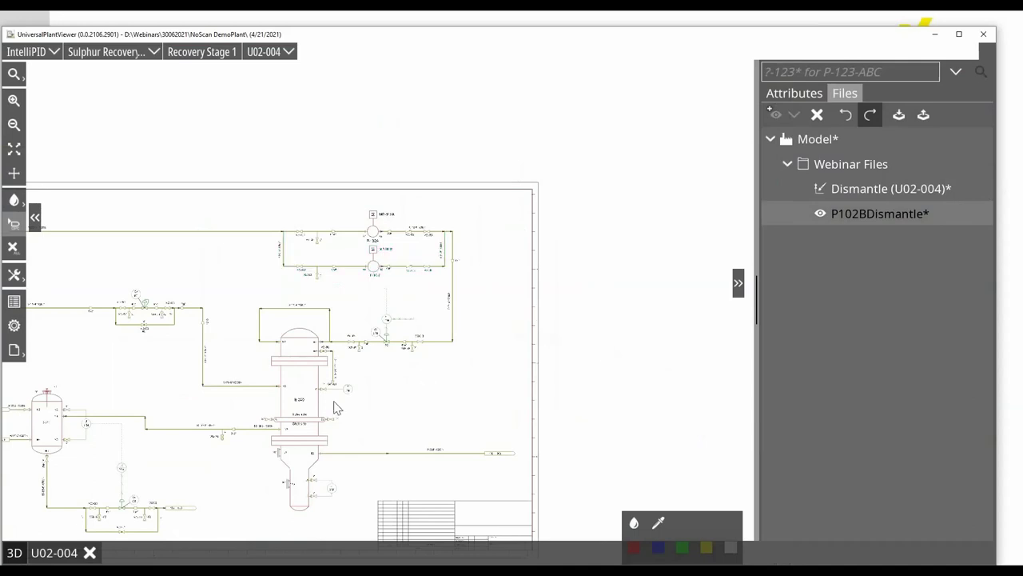
{"action": "left_click_drag", "start_coordinate": [222, 402], "coordinate": [409, 323]}
{"action": "scroll", "coordinate": [410, 324], "scroll_direction": "up", "scroll_amount": 3}
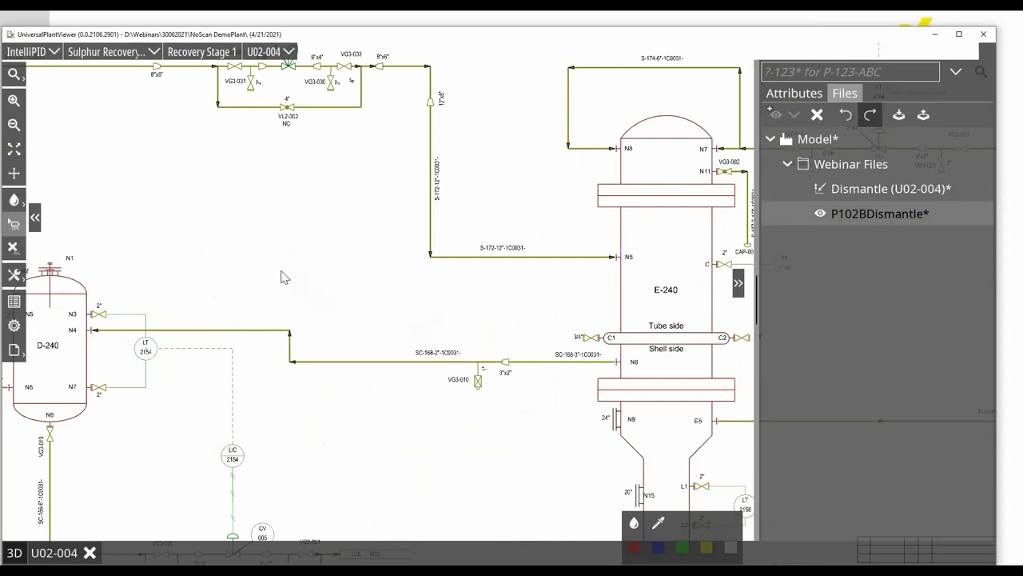
{"action": "scroll", "coordinate": [281, 277], "scroll_direction": "up", "scroll_amount": 4}
{"action": "scroll", "coordinate": [286, 288], "scroll_direction": "down", "scroll_amount": 4}
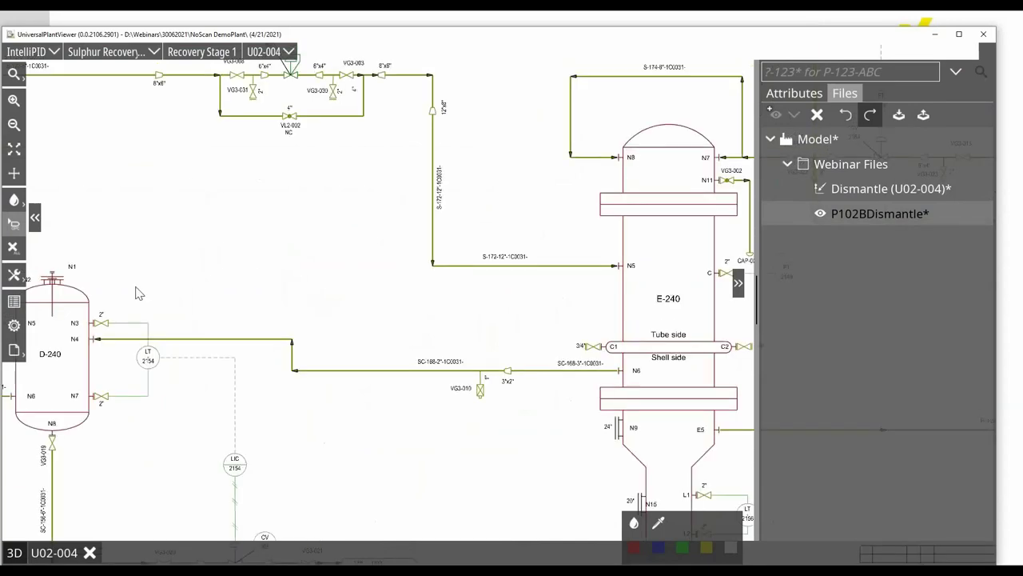
{"action": "left_click_drag", "start_coordinate": [297, 281], "coordinate": [391, 286]}
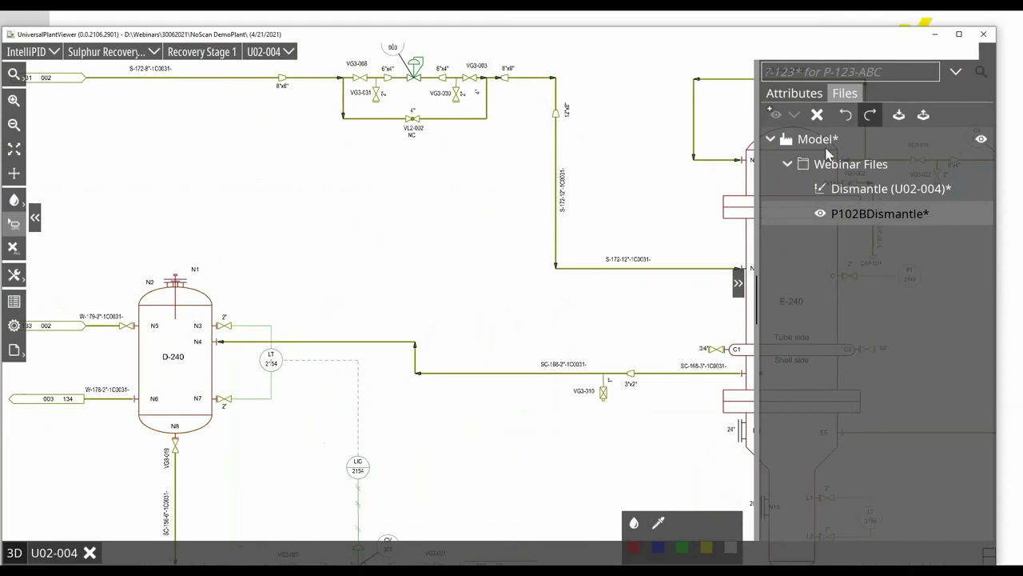
{"action": "left_click", "coordinate": [854, 165]}
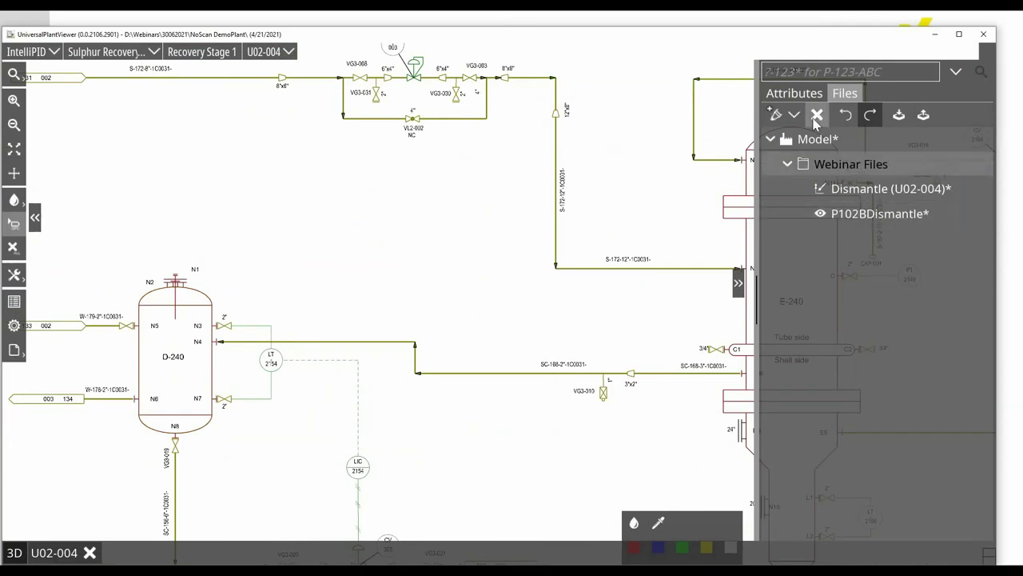
{"action": "left_click", "coordinate": [796, 115]}
{"action": "left_click", "coordinate": [814, 163]}
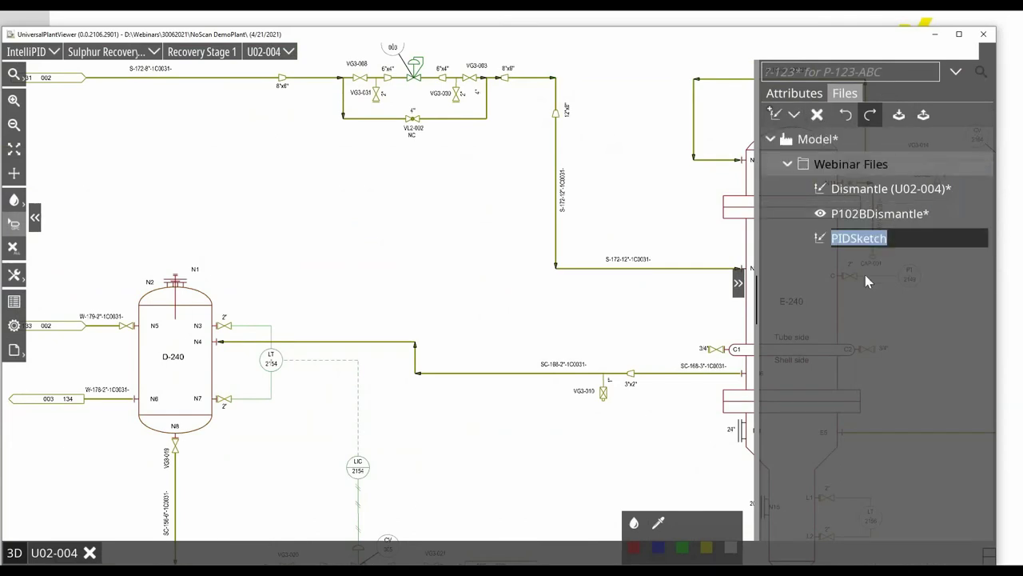
{"action": "type", "text": "N"}
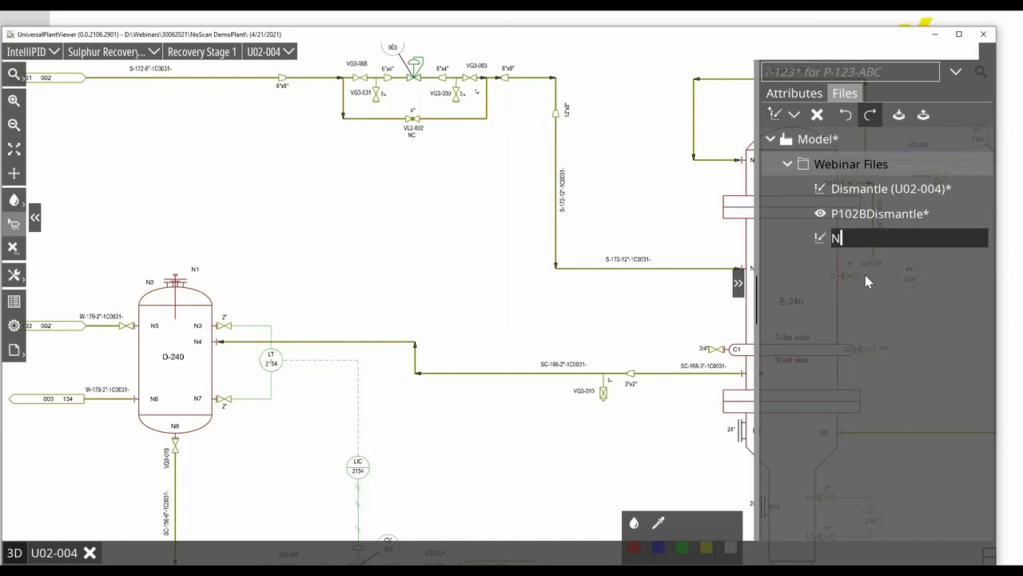
{"action": "type", "text": "ew Pump Station"}
{"action": "key", "text": "Return"}
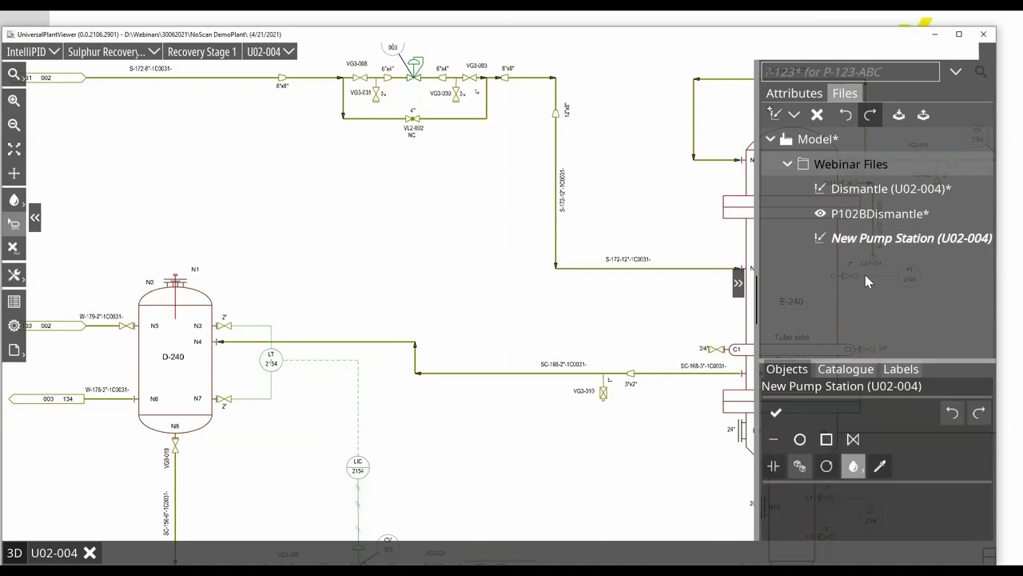
Step: Set the sketch colour to red and draw a line from the pipe at D-240 nozzle N4 up and across to S-172-12"-1C0031
{"action": "left_click", "coordinate": [854, 468]}
{"action": "left_click", "coordinate": [637, 372]}
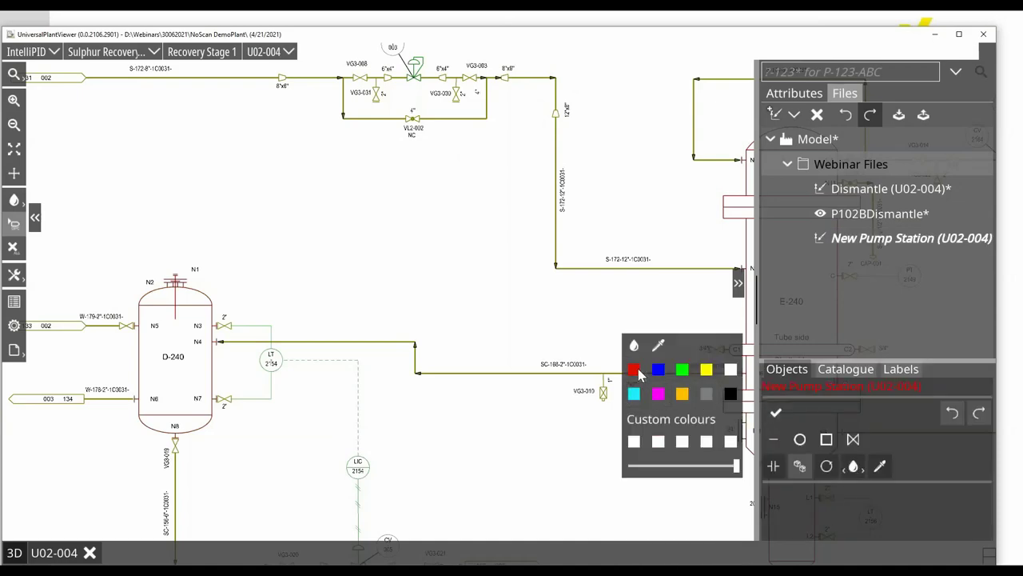
{"action": "left_click", "coordinate": [853, 466]}
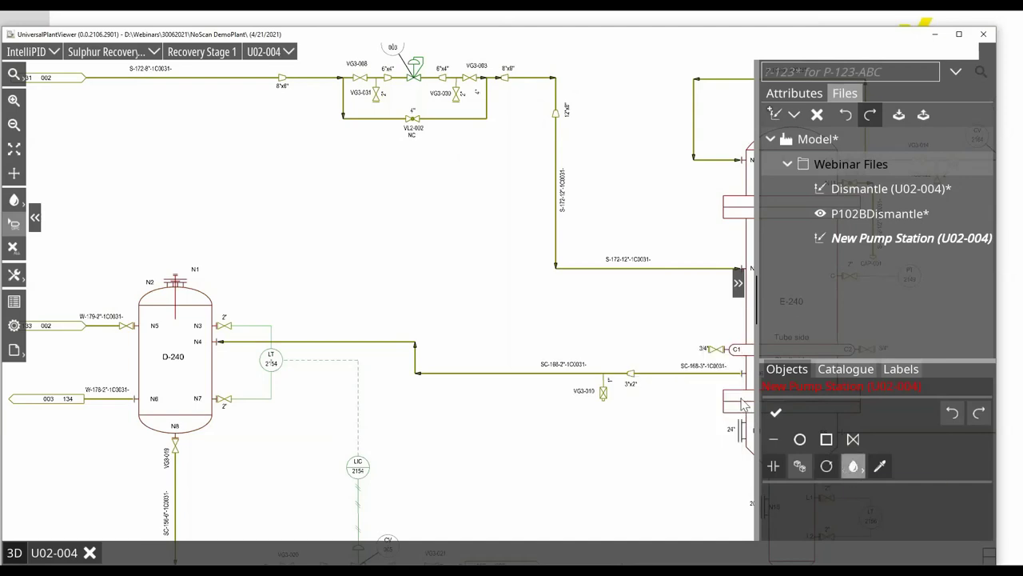
{"action": "left_click", "coordinate": [772, 440]}
{"action": "left_click", "coordinate": [308, 341]}
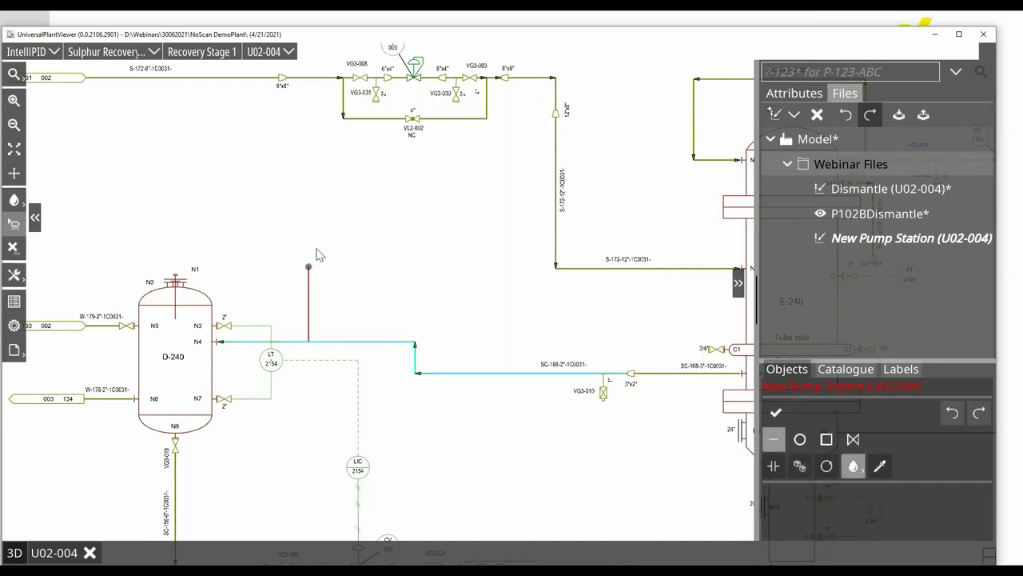
{"action": "left_click", "coordinate": [310, 201]}
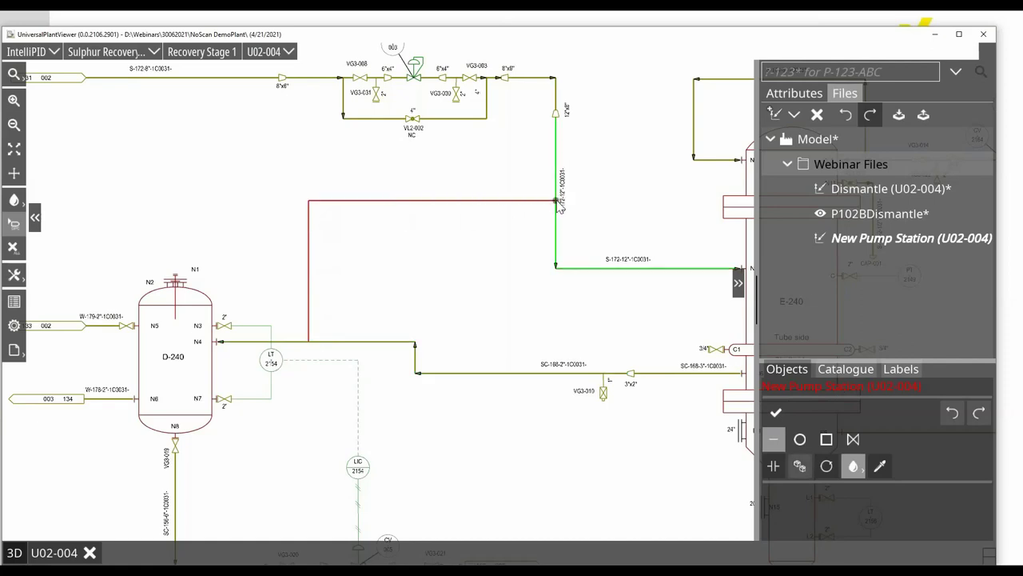
{"action": "left_click", "coordinate": [557, 201]}
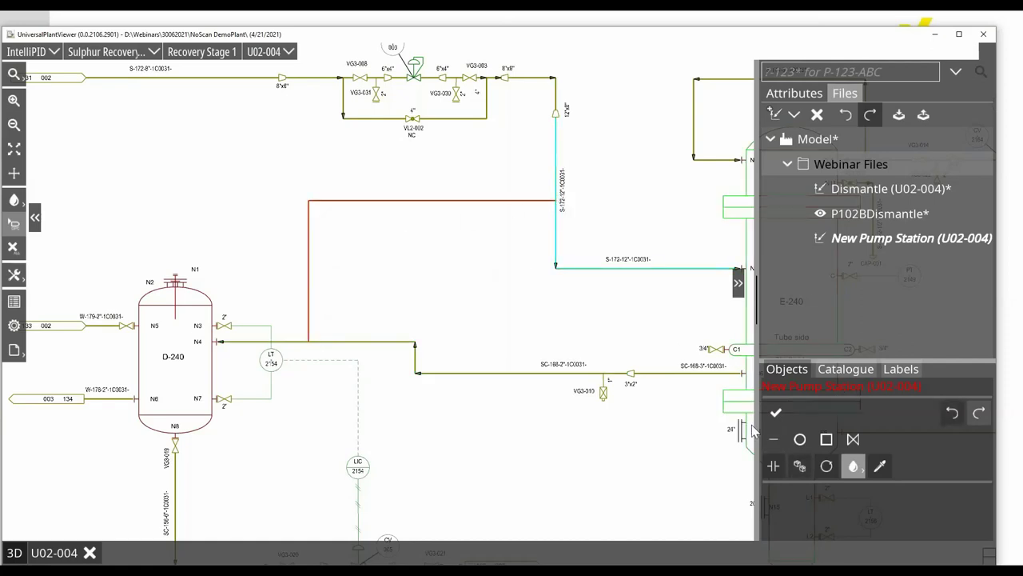
Step: Place a circle as the pump symbol midway along the horizontal run of the red line
{"action": "left_click", "coordinate": [799, 439]}
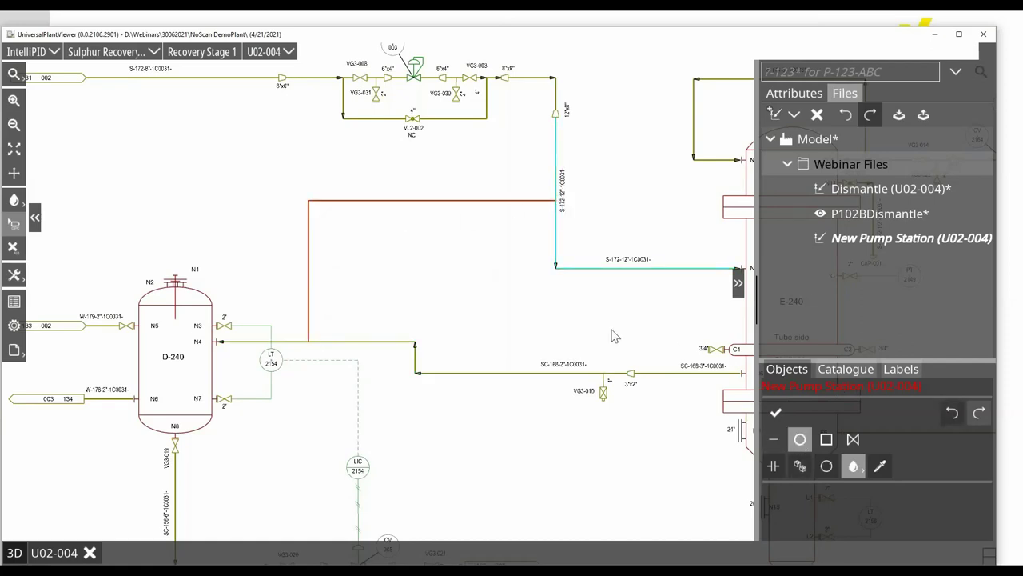
{"action": "left_click", "coordinate": [437, 202]}
{"action": "scroll", "coordinate": [460, 228], "scroll_direction": "up", "scroll_amount": 5}
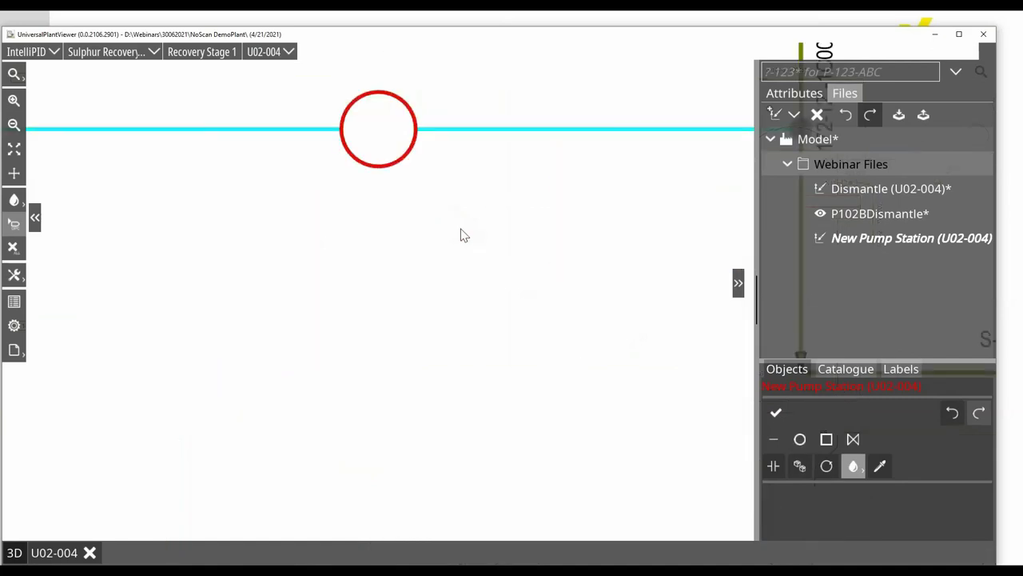
{"action": "left_click_drag", "start_coordinate": [434, 261], "coordinate": [456, 345]}
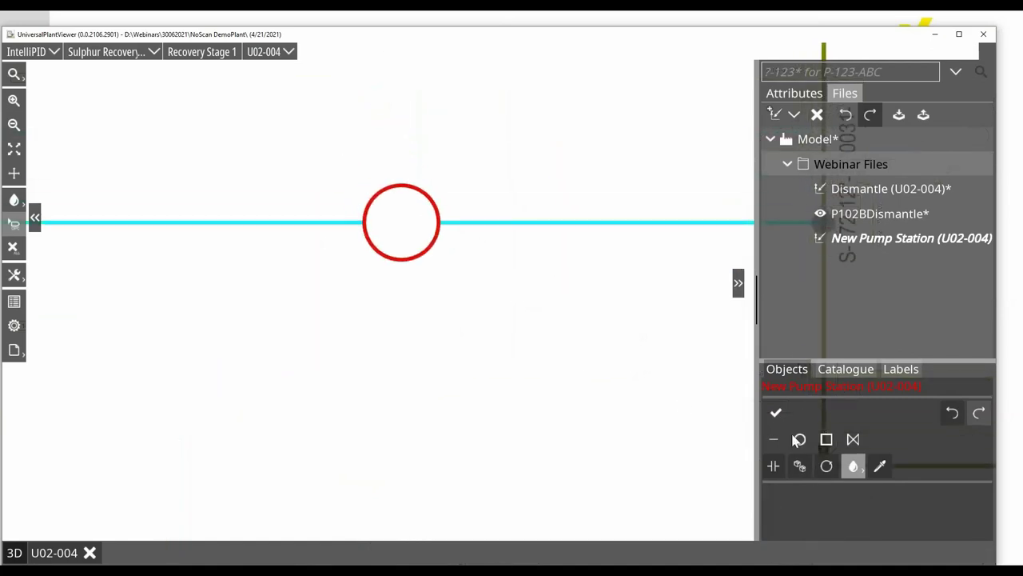
Step: Insert a valve on the red line on each side of the circle and shift the downstream valve slightly closer to it
{"action": "left_click", "coordinate": [853, 439]}
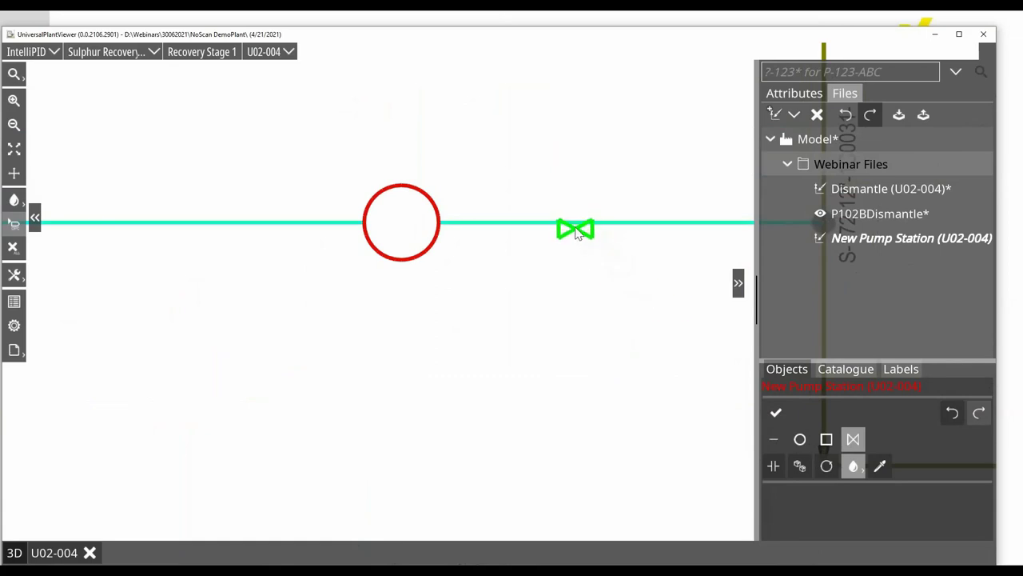
{"action": "left_click", "coordinate": [574, 227]}
{"action": "left_click", "coordinate": [237, 227]}
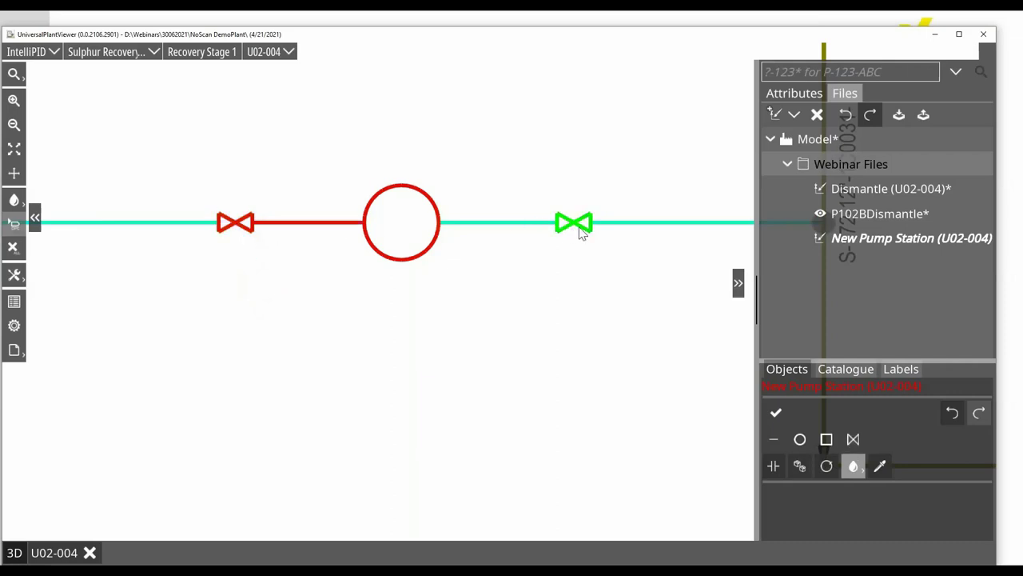
{"action": "left_click_drag", "start_coordinate": [580, 227], "coordinate": [558, 225]}
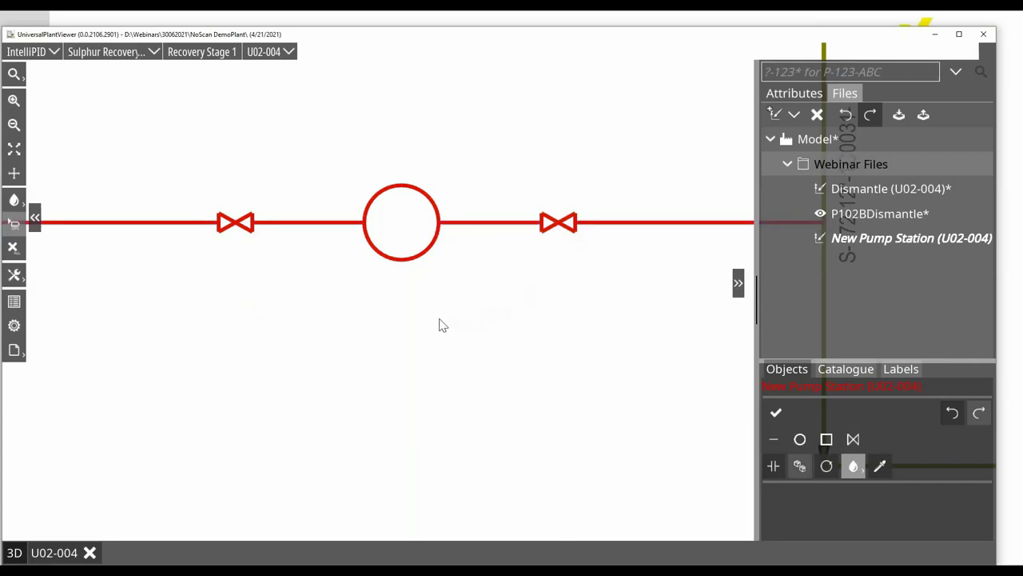
Step: Draw a U-shaped bypass line below the circle, branching off the red line outside both valves
{"action": "left_click", "coordinate": [17, 126]}
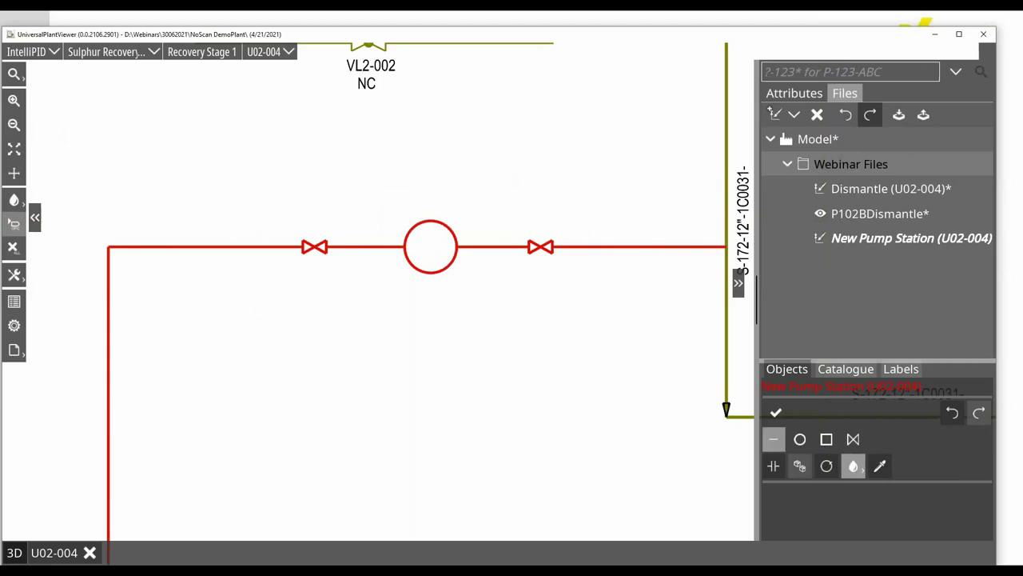
{"action": "left_click", "coordinate": [221, 247]}
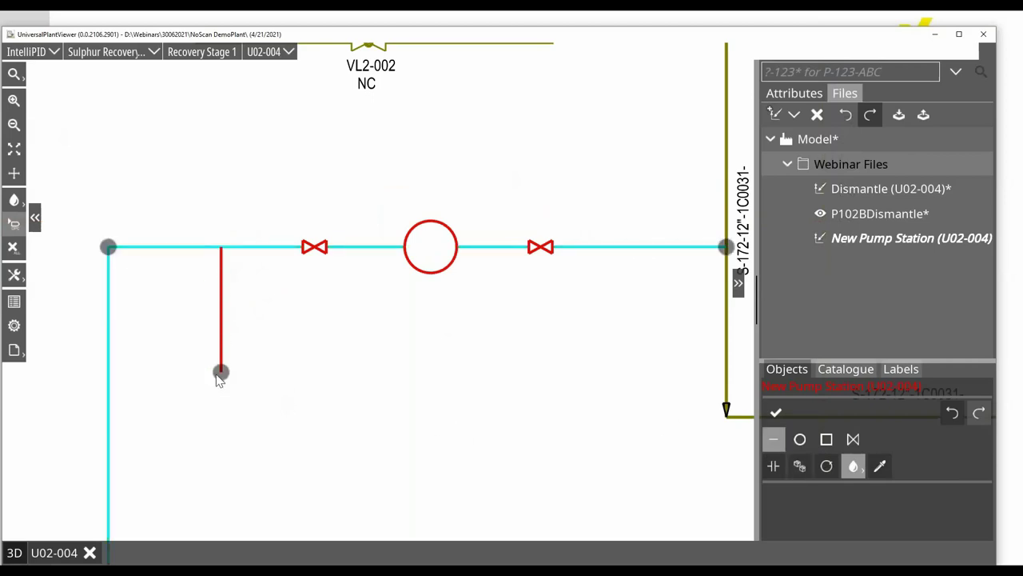
{"action": "left_click", "coordinate": [221, 373]}
{"action": "left_click", "coordinate": [600, 372]}
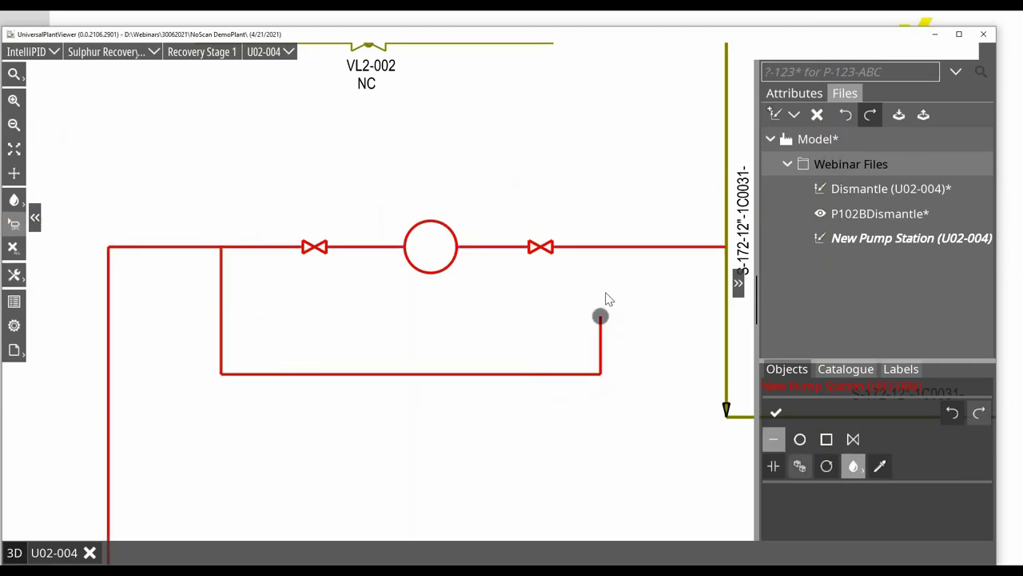
{"action": "left_click", "coordinate": [603, 250]}
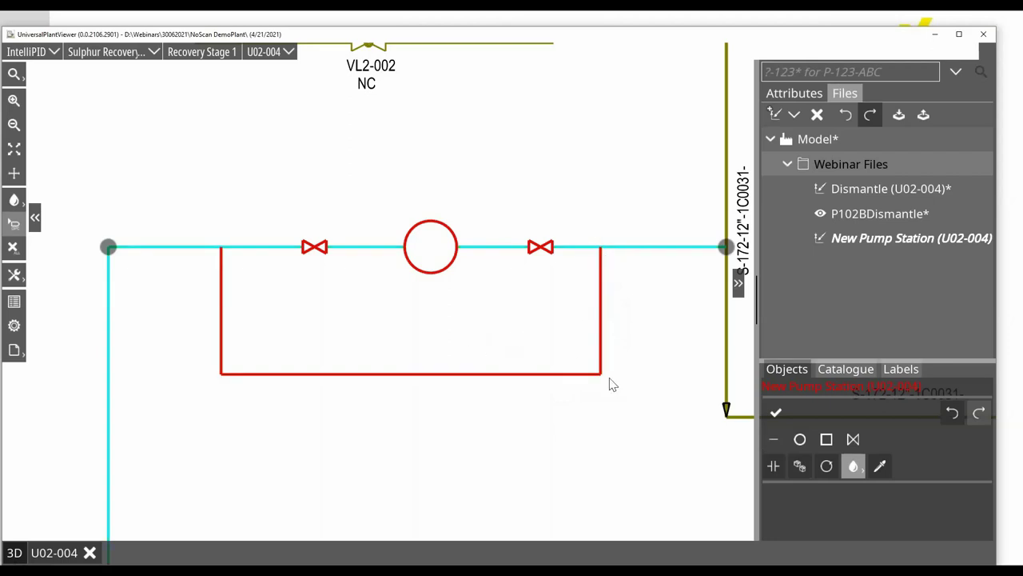
Step: Try to place a valve in the middle of the bypass line's horizontal run
{"action": "left_click", "coordinate": [854, 439]}
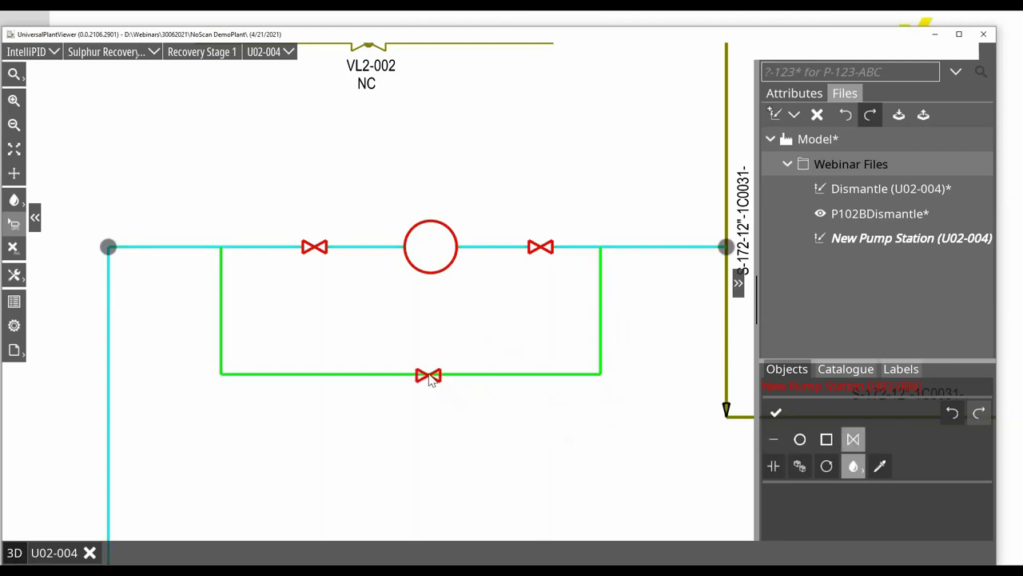
{"action": "left_click", "coordinate": [433, 379]}
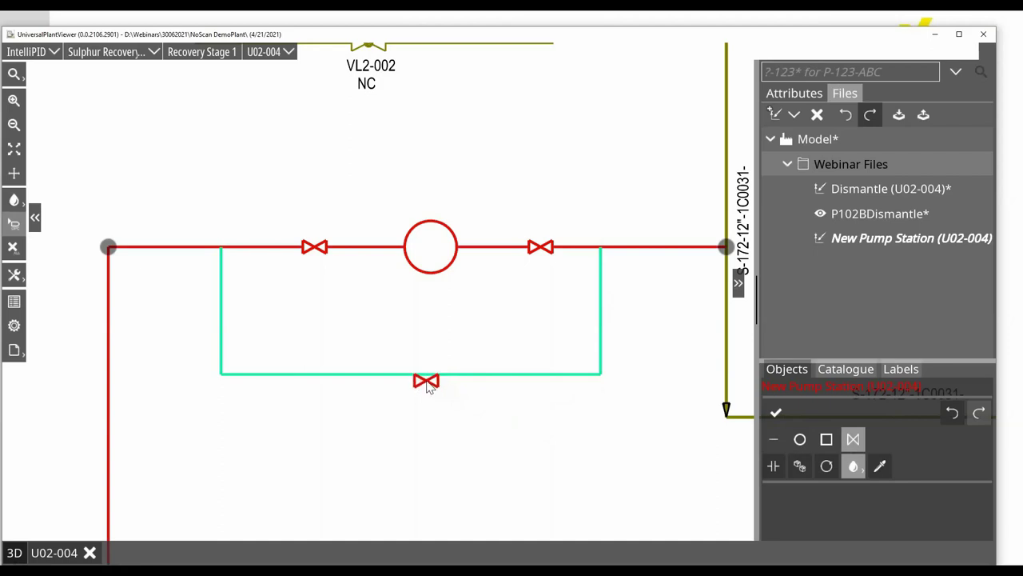
{"action": "left_click", "coordinate": [850, 439]}
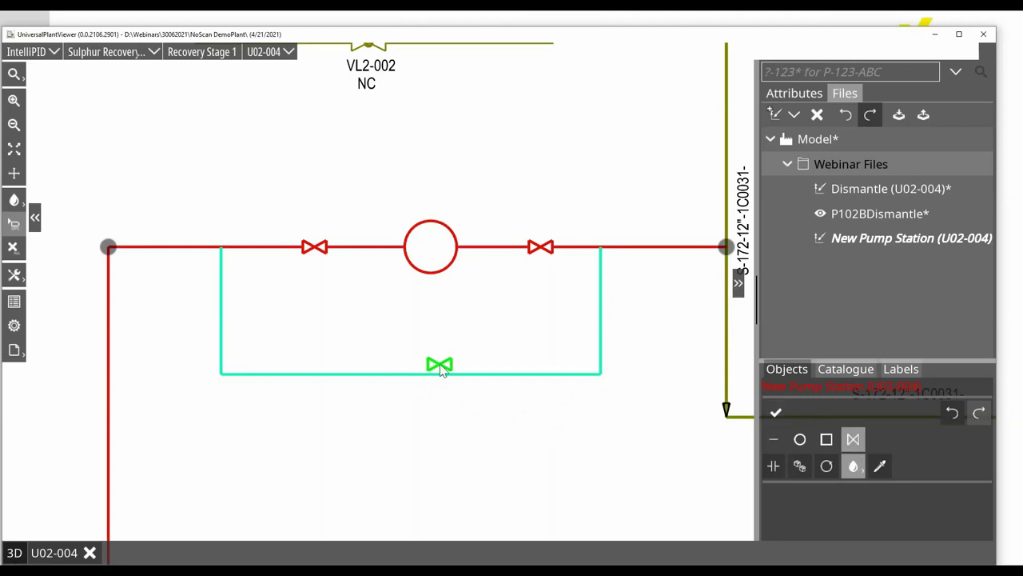
{"action": "key", "text": "Escape"}
{"action": "left_click", "coordinate": [296, 323]}
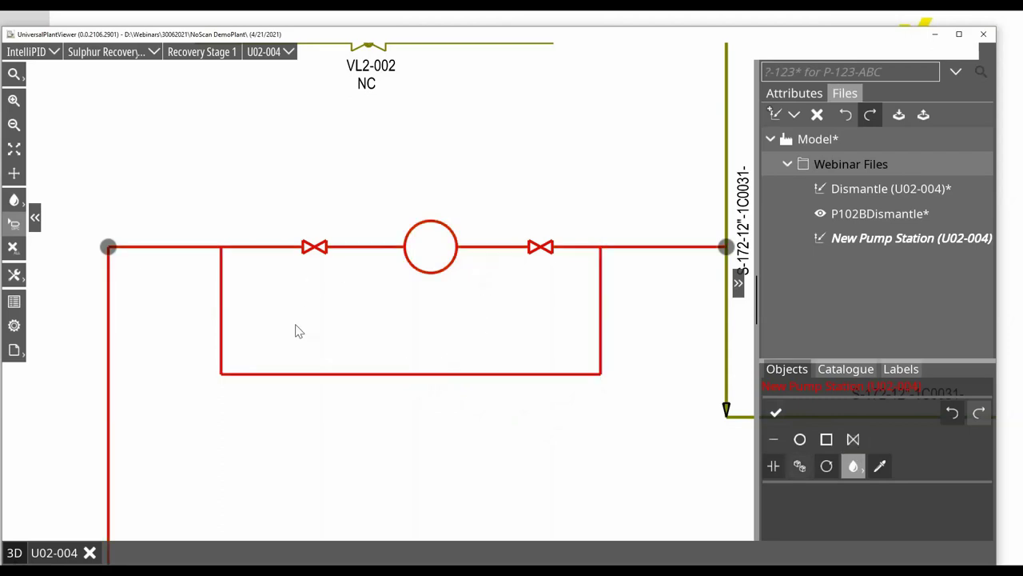
Step: Add a Valve Label below each of the two valves beside the circle
{"action": "left_click", "coordinate": [544, 248]}
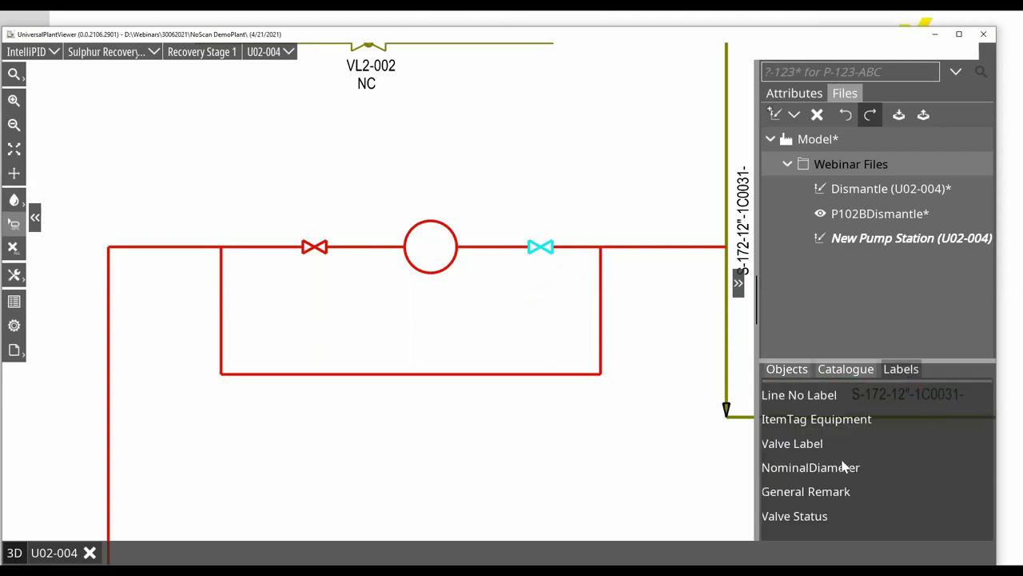
{"action": "left_click_drag", "start_coordinate": [791, 449], "coordinate": [539, 279]}
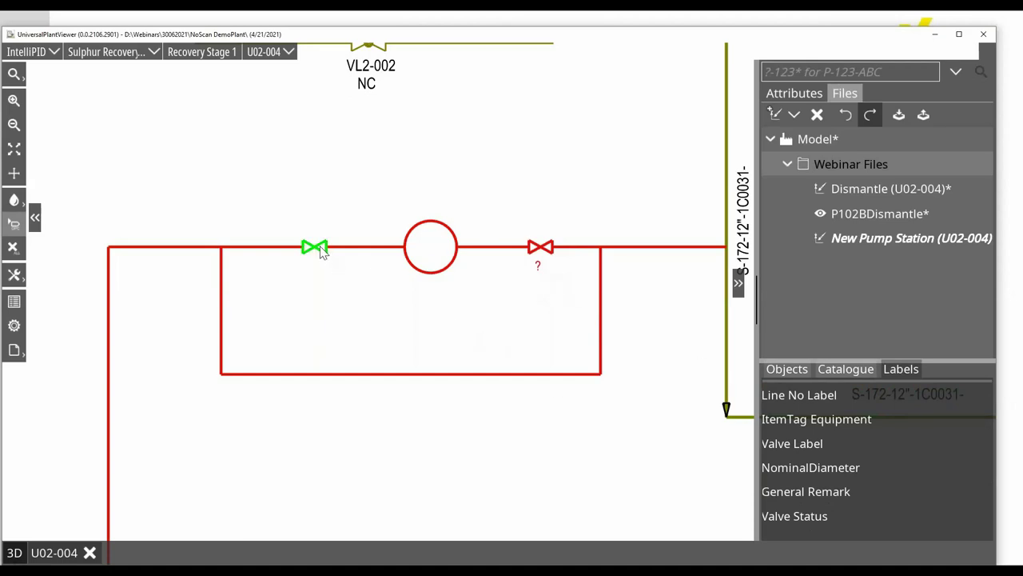
{"action": "left_click_drag", "start_coordinate": [772, 448], "coordinate": [313, 282]}
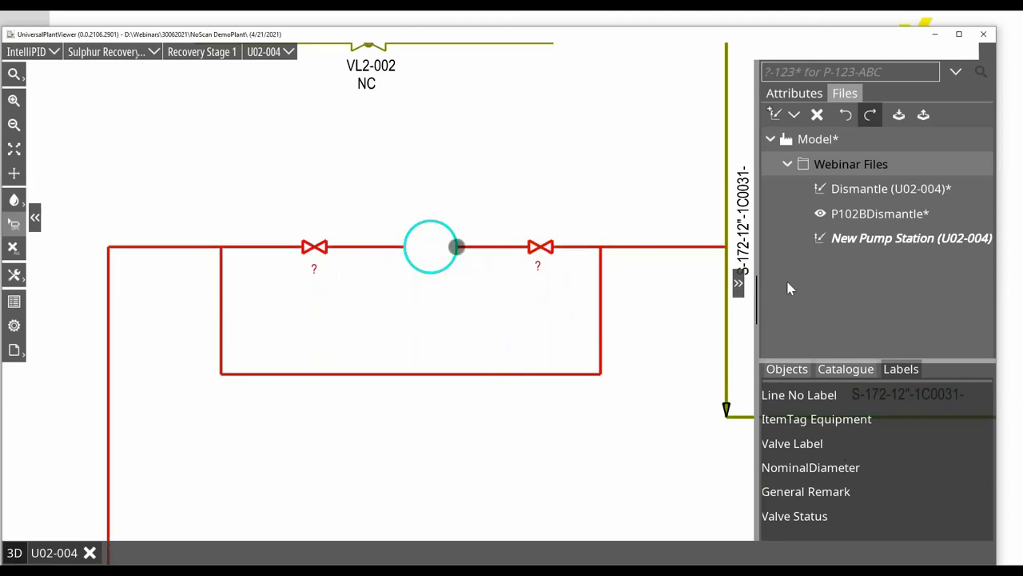
Step: Add an ItemTag Equipment label below the circle and a Line No Label above the red line near its corner, and select the line label
{"action": "left_click_drag", "start_coordinate": [805, 427], "coordinate": [422, 308]}
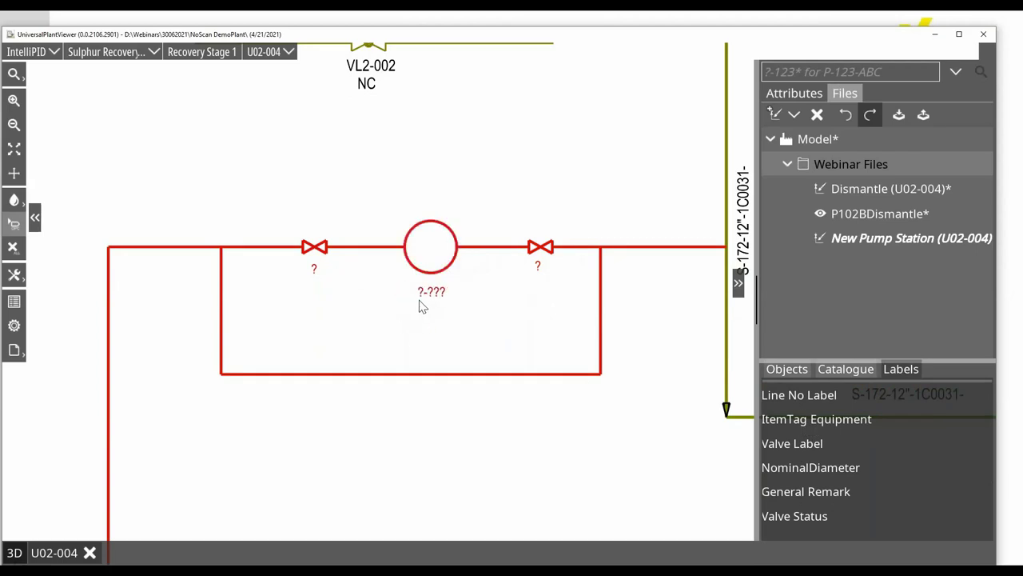
{"action": "left_click", "coordinate": [183, 254]}
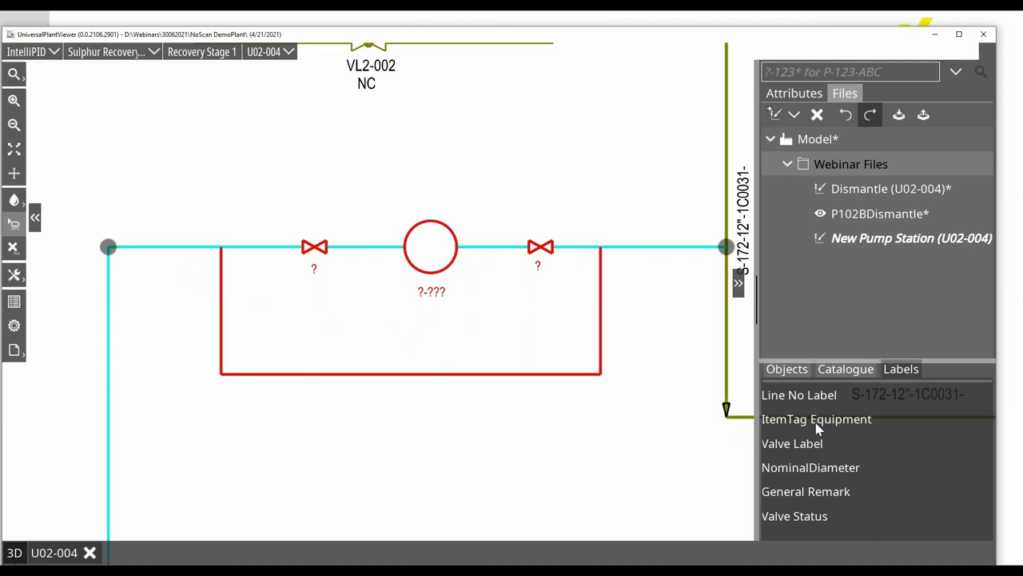
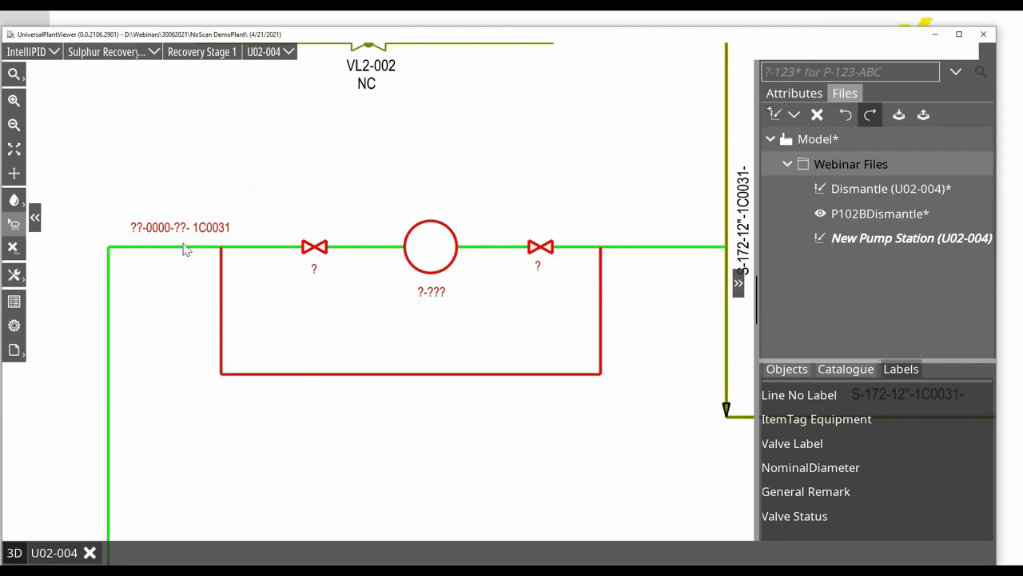
{"action": "left_click", "coordinate": [199, 231]}
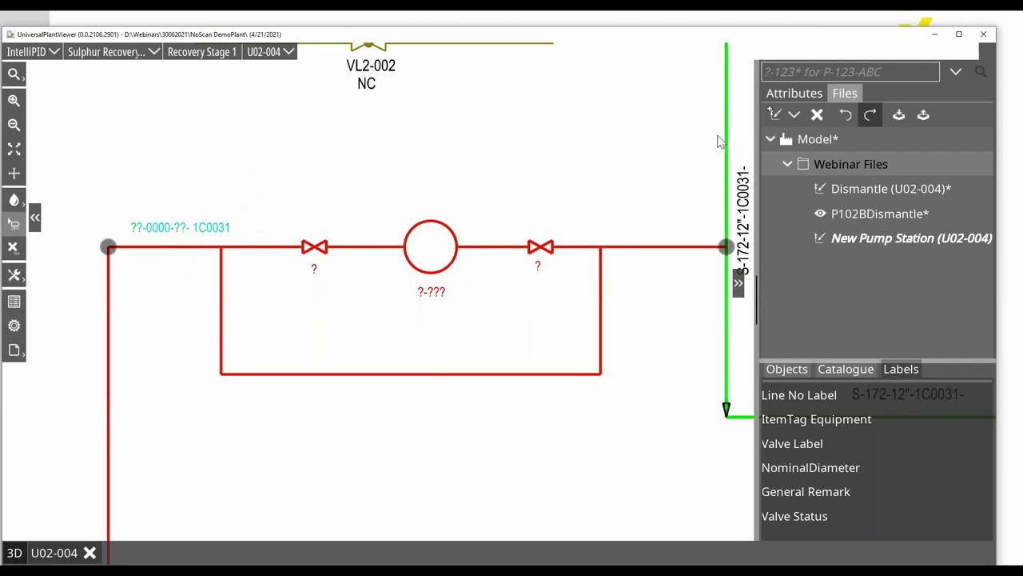
Step: Set the selected line label's fluid code to SC, line sequence number to 0011 and nominal diameter to 2"
{"action": "left_click", "coordinate": [804, 95]}
{"action": "left_click", "coordinate": [869, 133]}
{"action": "type", "text": "SC"}
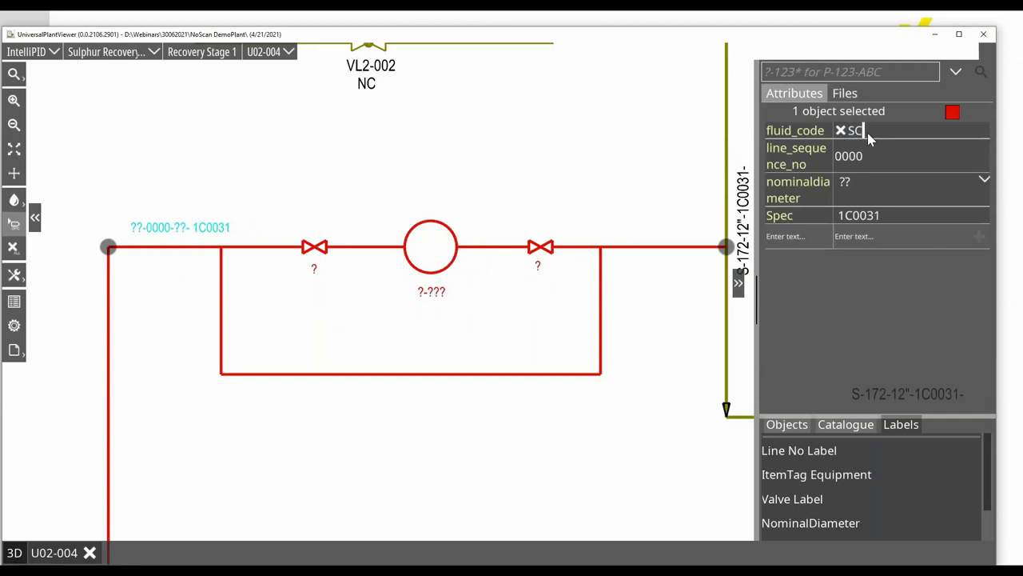
{"action": "key", "text": "Return"}
{"action": "left_click", "coordinate": [886, 157]}
{"action": "left_click", "coordinate": [886, 158]}
{"action": "type", "text": "11"}
{"action": "key", "text": "Return"}
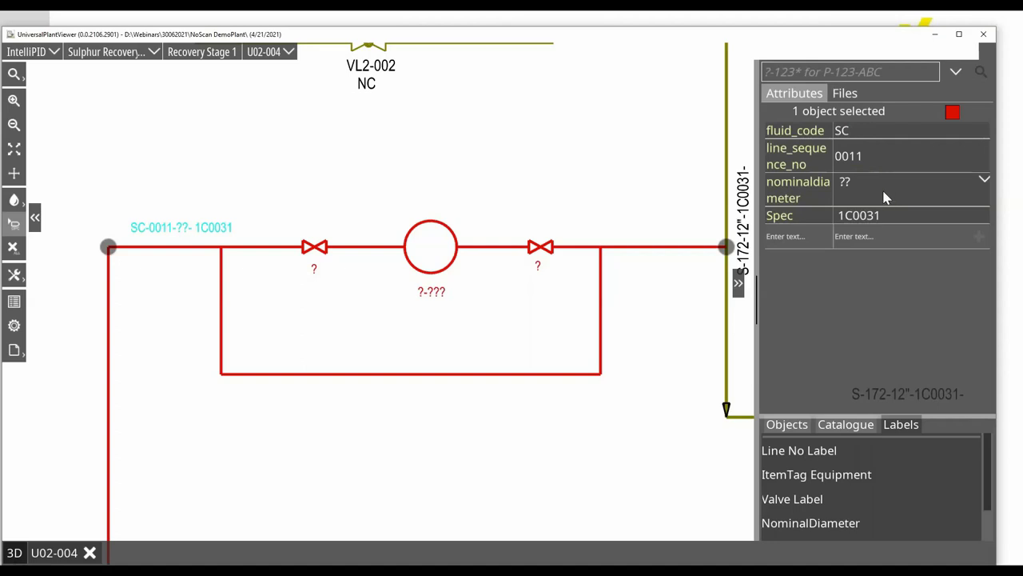
{"action": "left_click", "coordinate": [886, 197]}
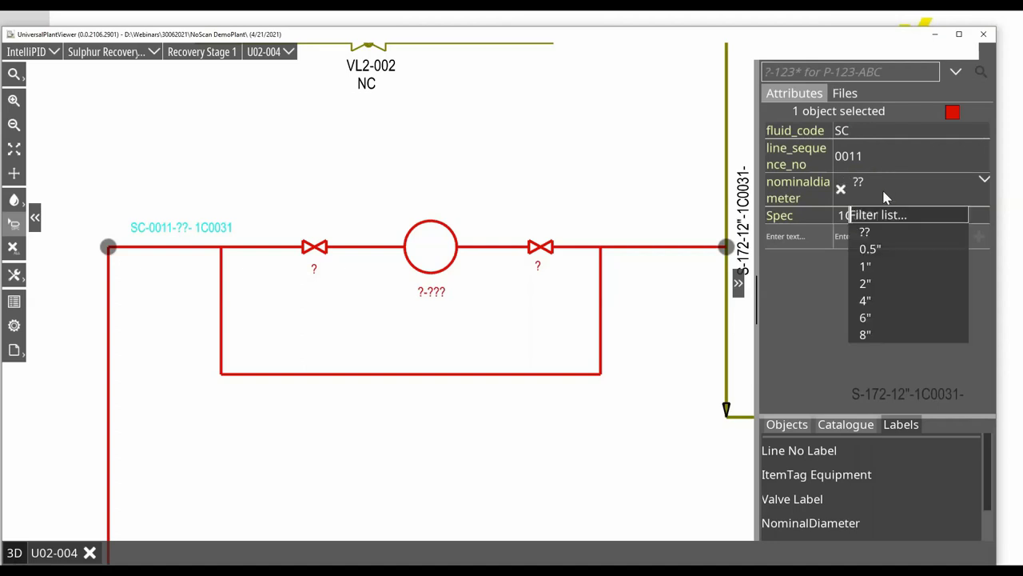
{"action": "left_click", "coordinate": [877, 284]}
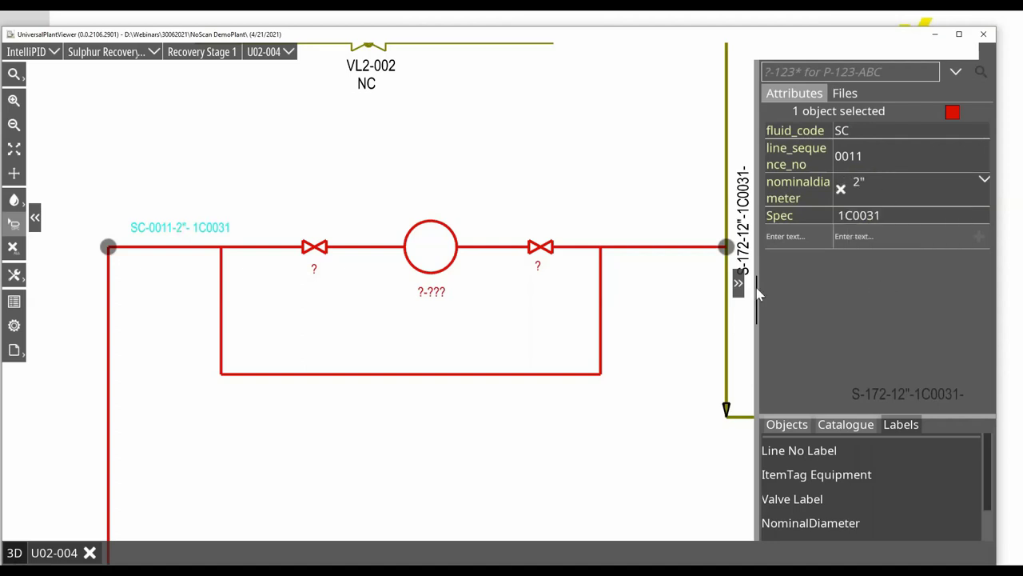
{"action": "left_click", "coordinate": [345, 166]}
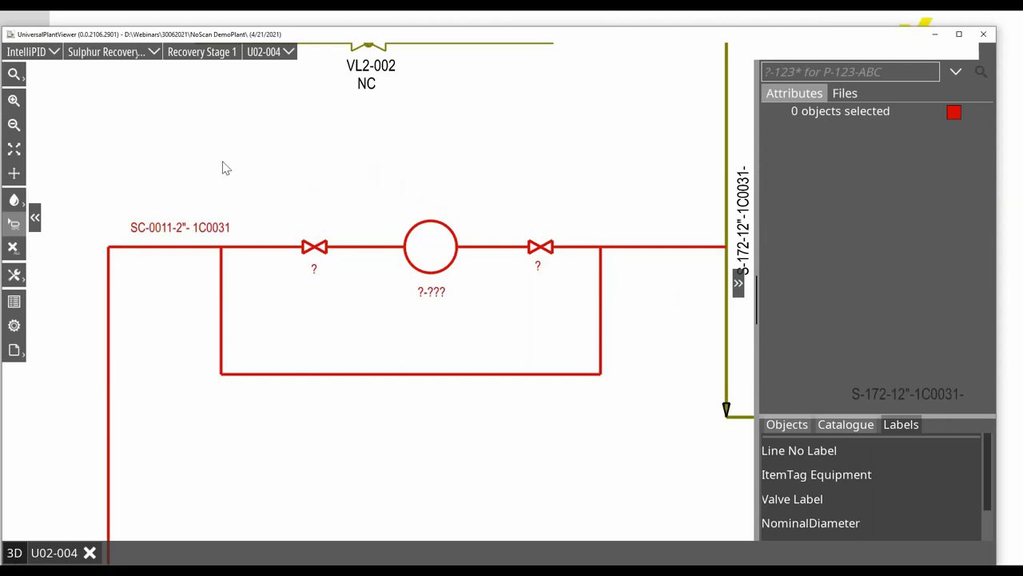
Step: Set the valve tag before the circle to V100 and the valve tag after it to V200
{"action": "left_click", "coordinate": [313, 277]}
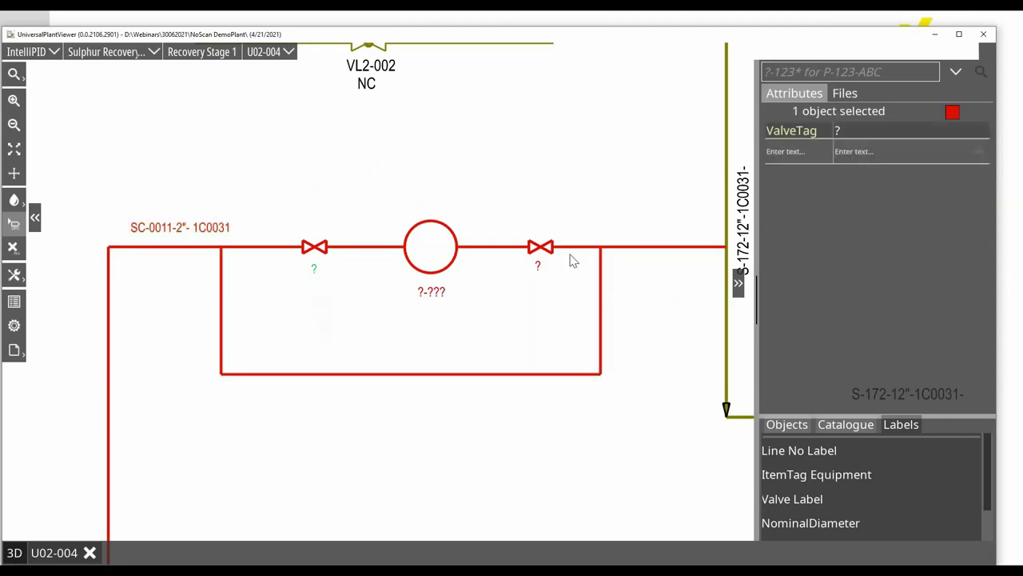
{"action": "left_click", "coordinate": [866, 129]}
{"action": "type", "text": "V100"}
{"action": "key", "text": "Return"}
{"action": "left_click", "coordinate": [538, 266]}
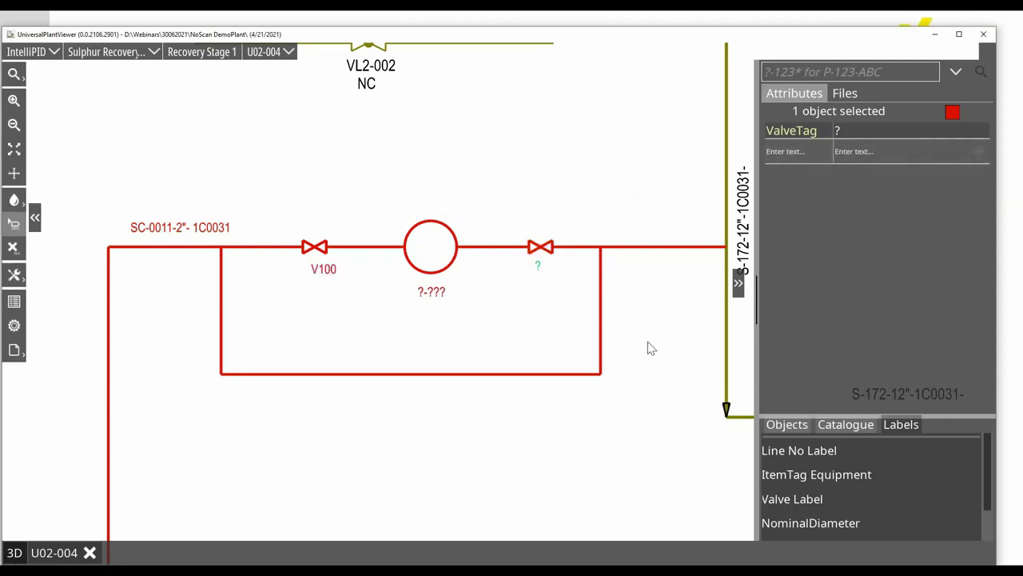
{"action": "left_click", "coordinate": [853, 132]}
{"action": "type", "text": "V200"}
{"action": "key", "text": "Return"}
Step: Set the equipment label below the circle to prefix P and sequence number 103
{"action": "left_click", "coordinate": [435, 297]}
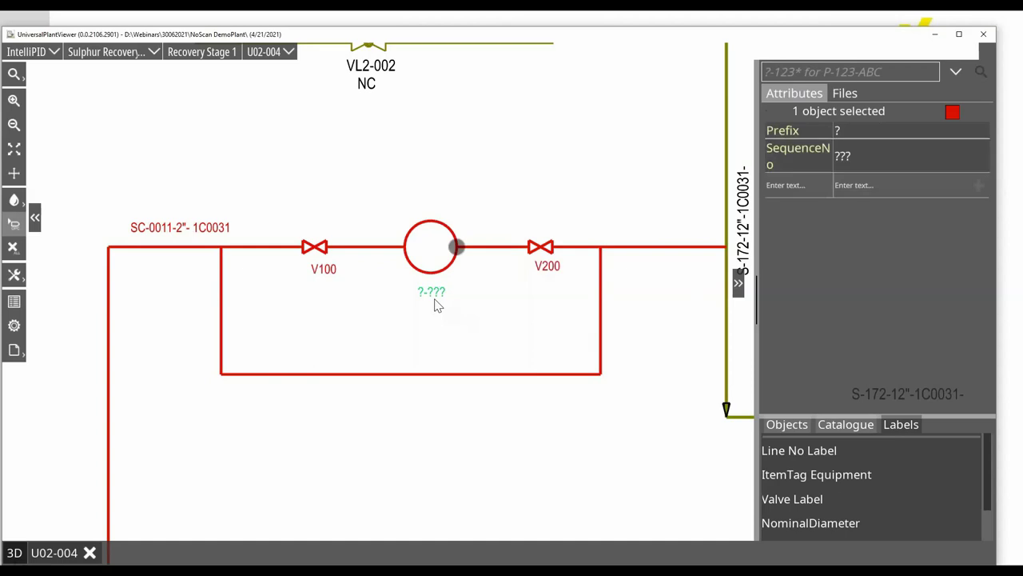
{"action": "left_click", "coordinate": [875, 154]}
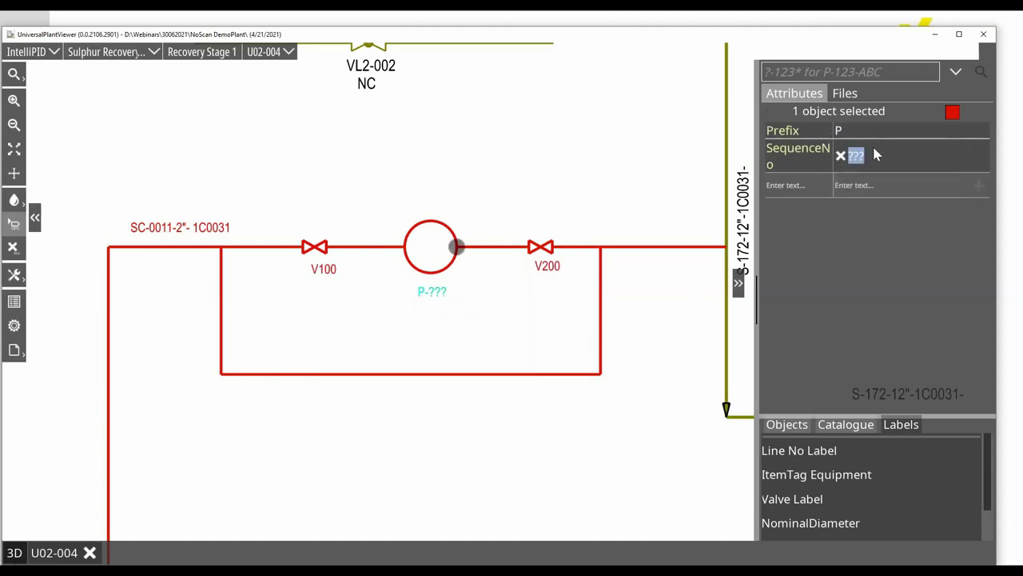
{"action": "type", "text": "103"}
{"action": "key", "text": "Return"}
{"action": "left_click", "coordinate": [489, 336]}
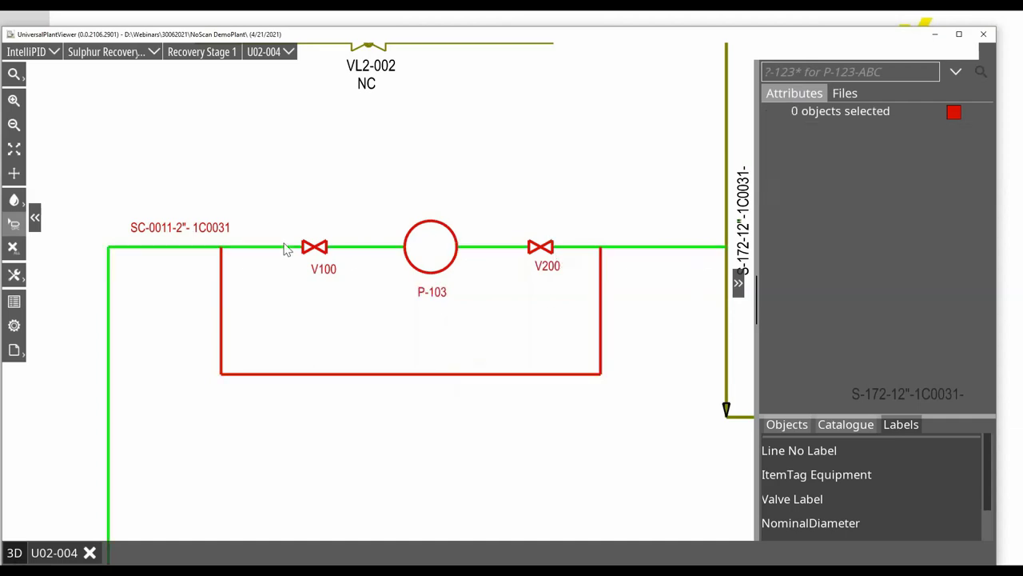
Step: Add a Valve Status label above each of the valves V100 and V200
{"action": "left_click", "coordinate": [313, 248]}
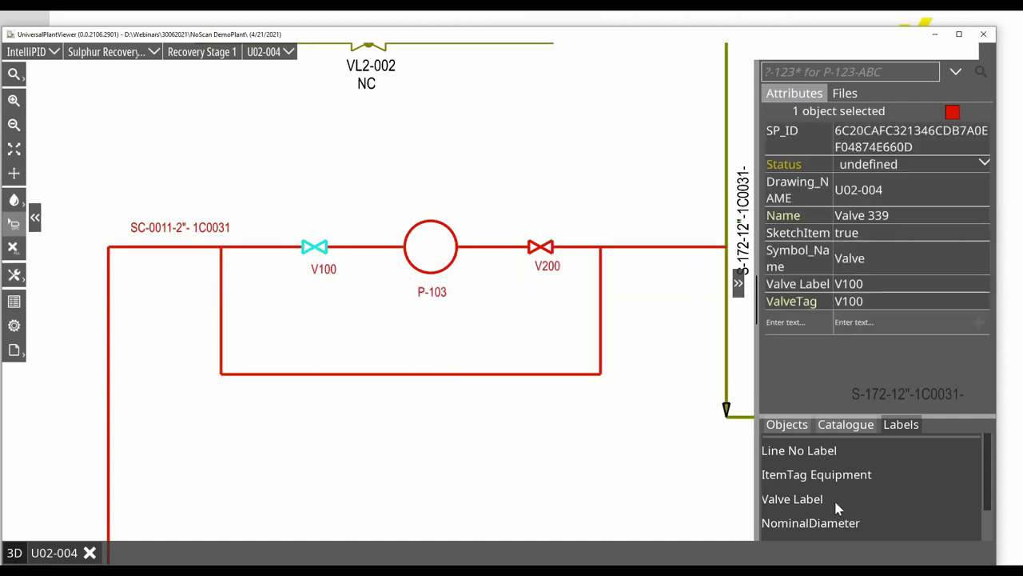
{"action": "scroll", "coordinate": [879, 495], "scroll_direction": "down", "scroll_amount": 2}
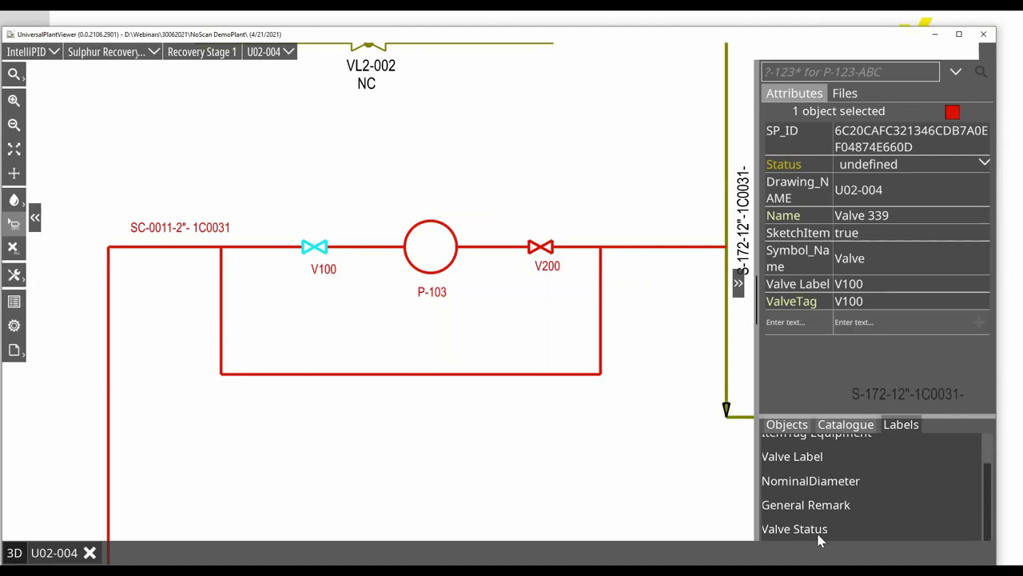
{"action": "left_click_drag", "start_coordinate": [815, 532], "coordinate": [309, 238]}
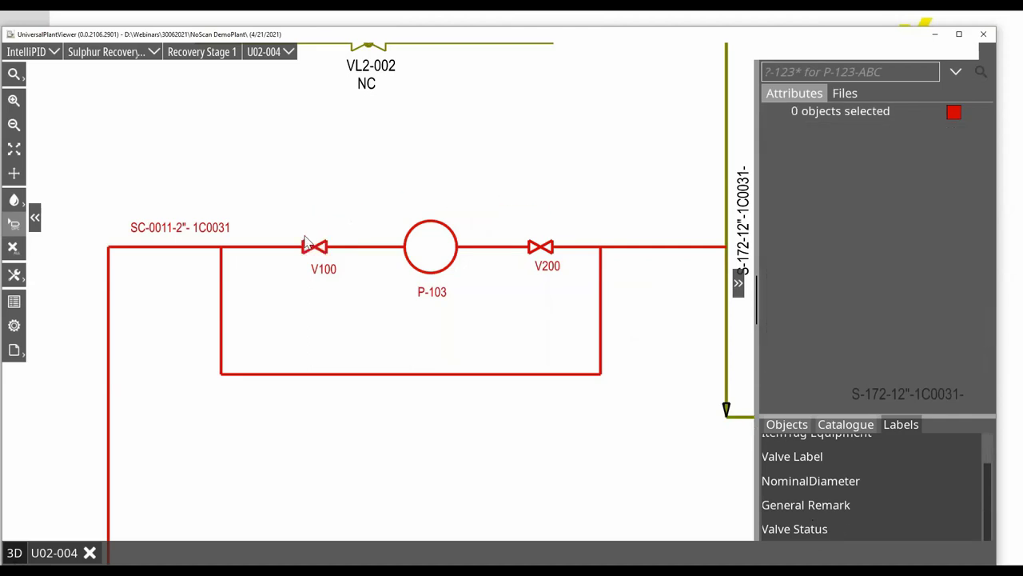
{"action": "left_click", "coordinate": [540, 246]}
{"action": "left_click_drag", "start_coordinate": [816, 531], "coordinate": [529, 243]}
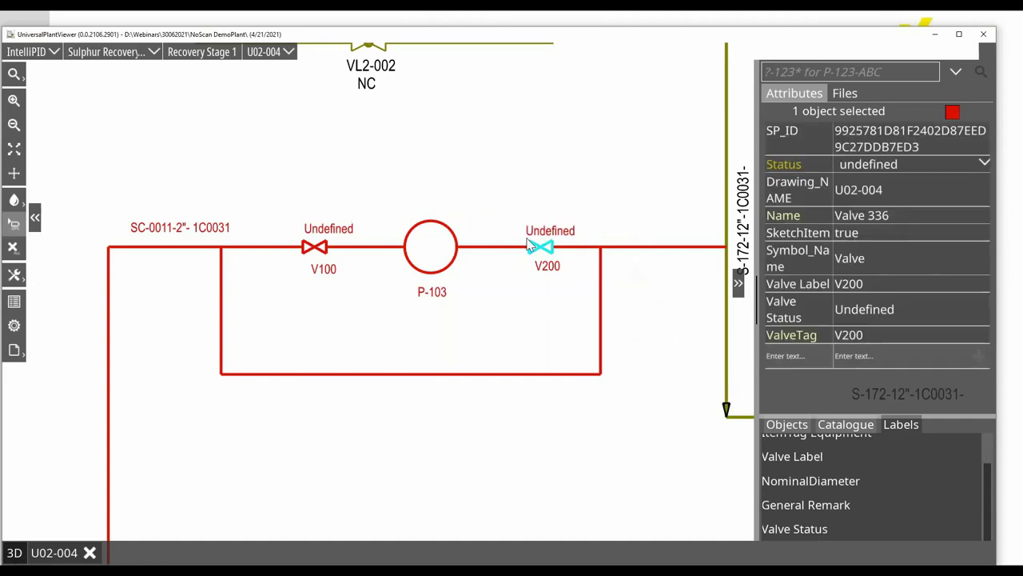
Step: Set the valve status labels of V100 and V200 to LO
{"action": "left_click", "coordinate": [328, 228]}
{"action": "left_click", "coordinate": [850, 130]}
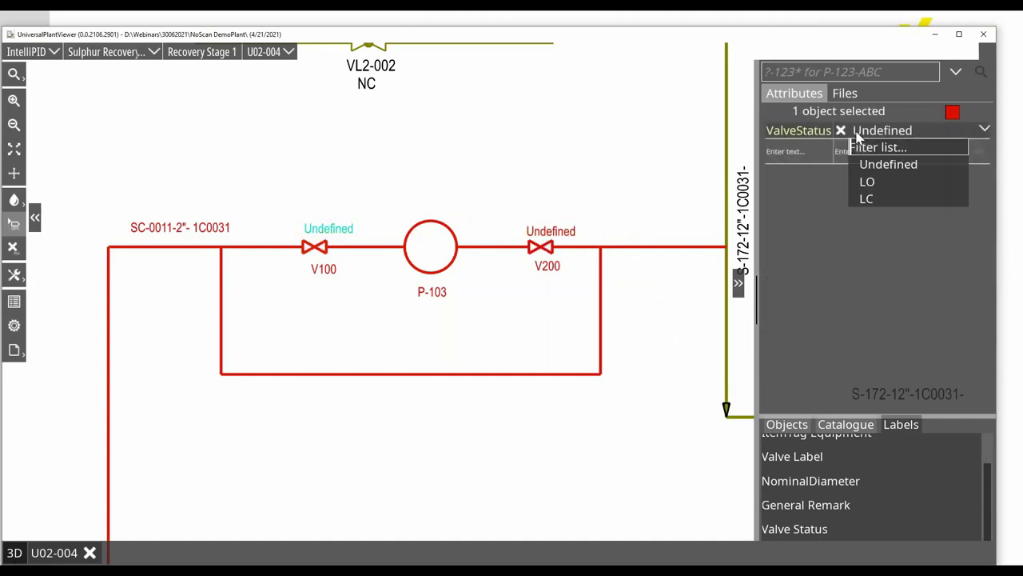
{"action": "left_click", "coordinate": [871, 182]}
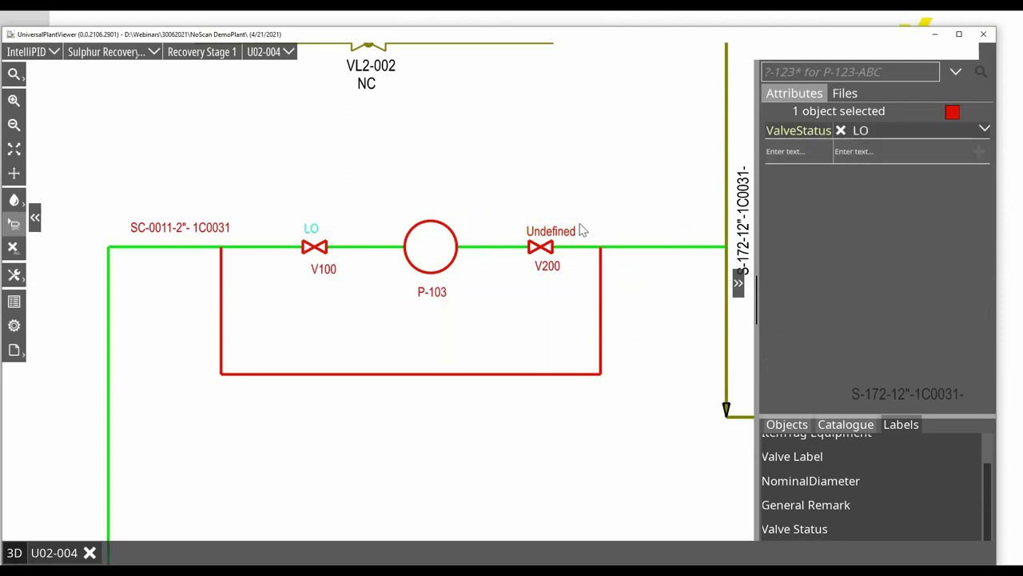
{"action": "left_click", "coordinate": [551, 231]}
{"action": "left_click", "coordinate": [868, 132]}
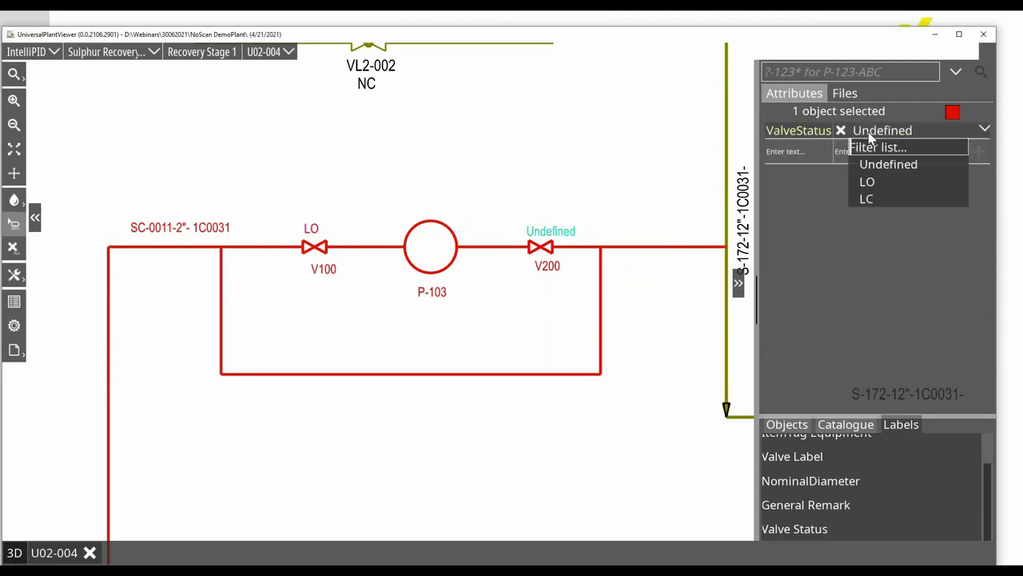
{"action": "left_click", "coordinate": [870, 181]}
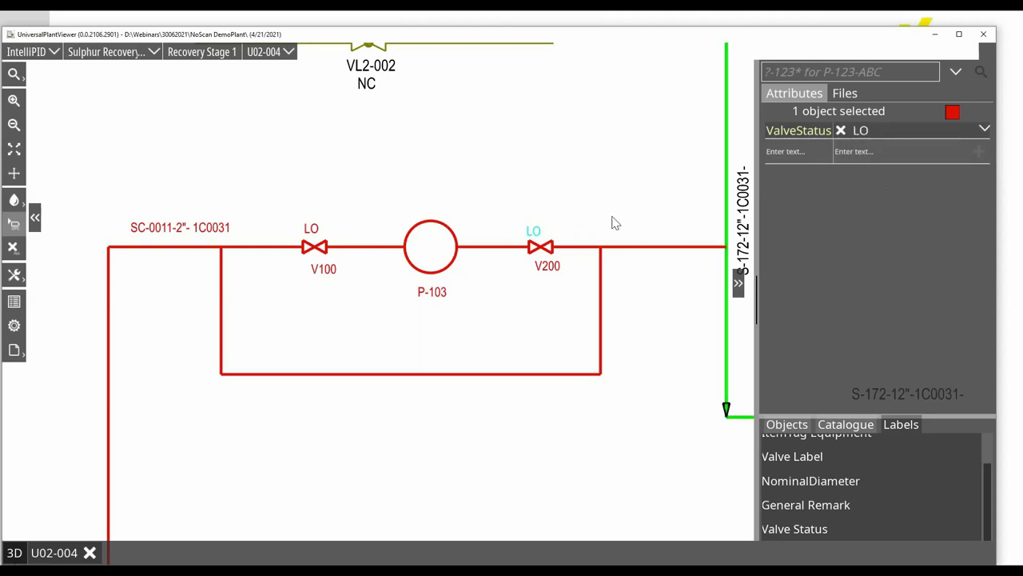
{"action": "left_click", "coordinate": [562, 196]}
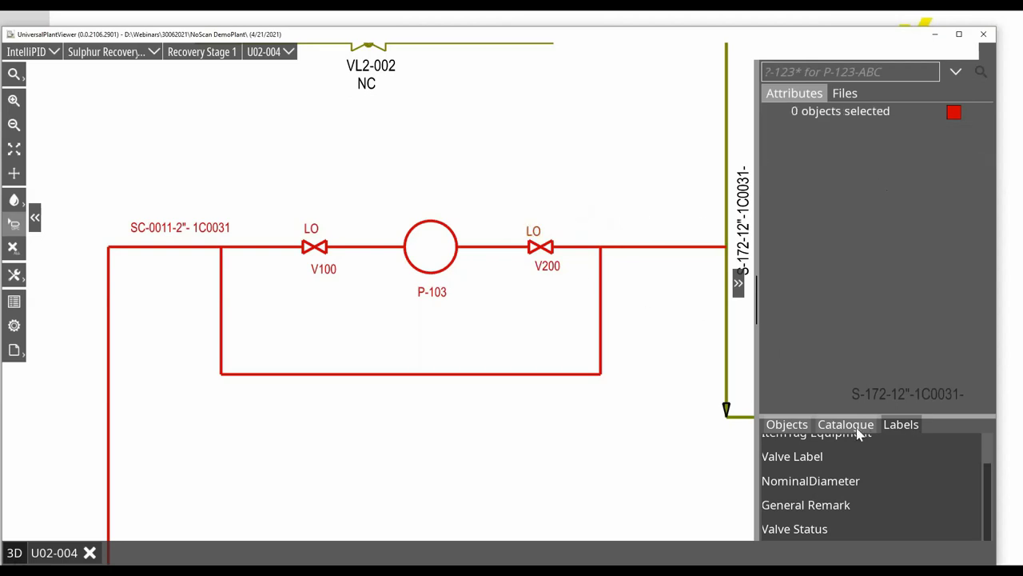
Step: Place a LocalMeasurement instrument from the catalogue above the line section between pump P-103 and valve V200
{"action": "scroll", "coordinate": [870, 453], "scroll_direction": "up", "scroll_amount": 2}
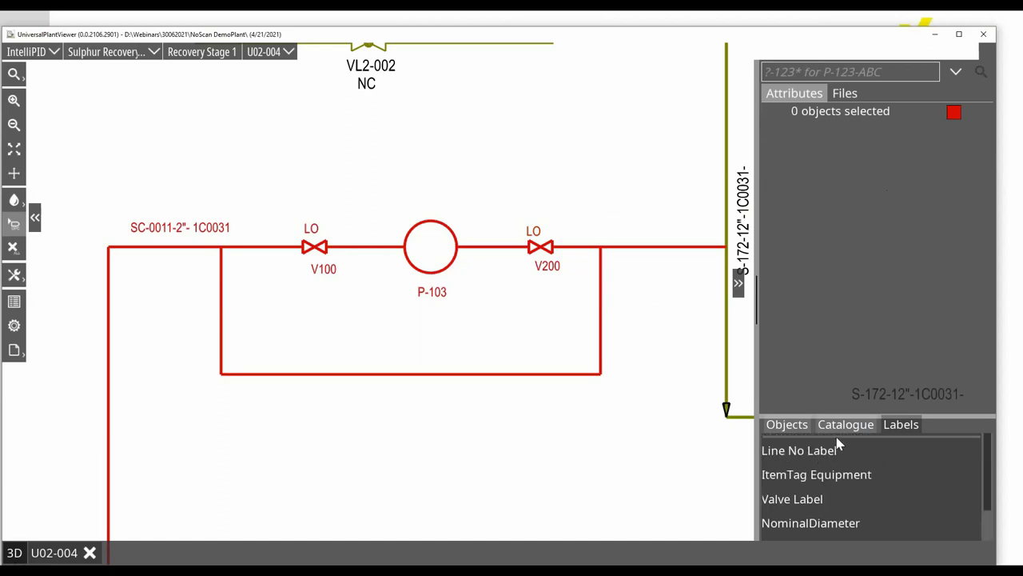
{"action": "left_click", "coordinate": [860, 424]}
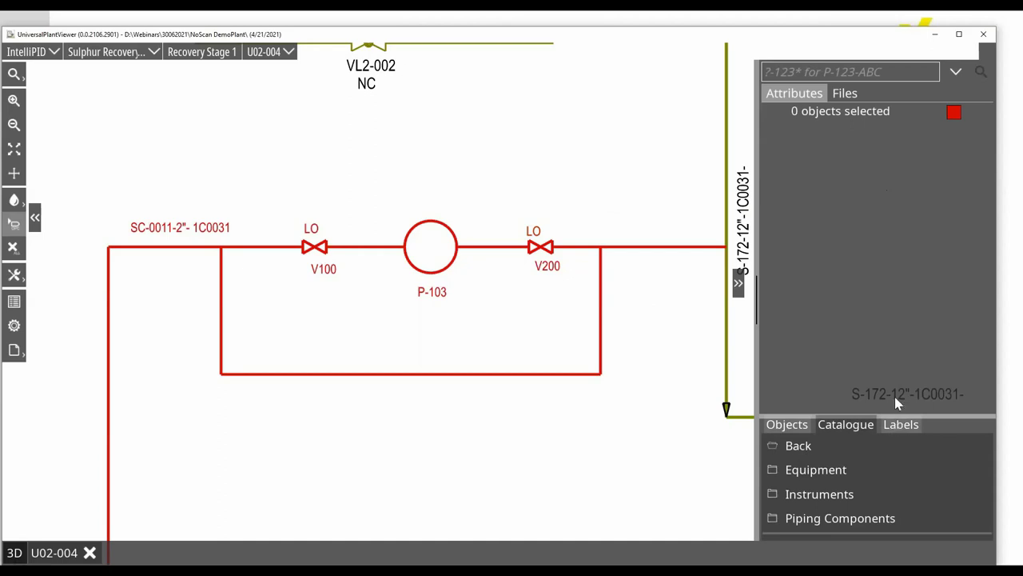
{"action": "left_click", "coordinate": [827, 495]}
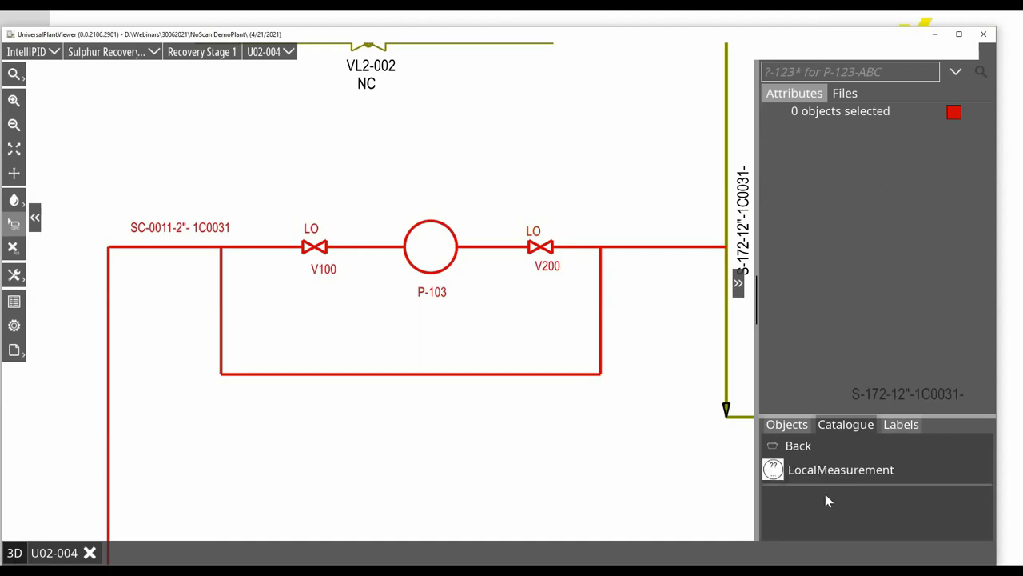
{"action": "left_click_drag", "start_coordinate": [852, 478], "coordinate": [493, 181]}
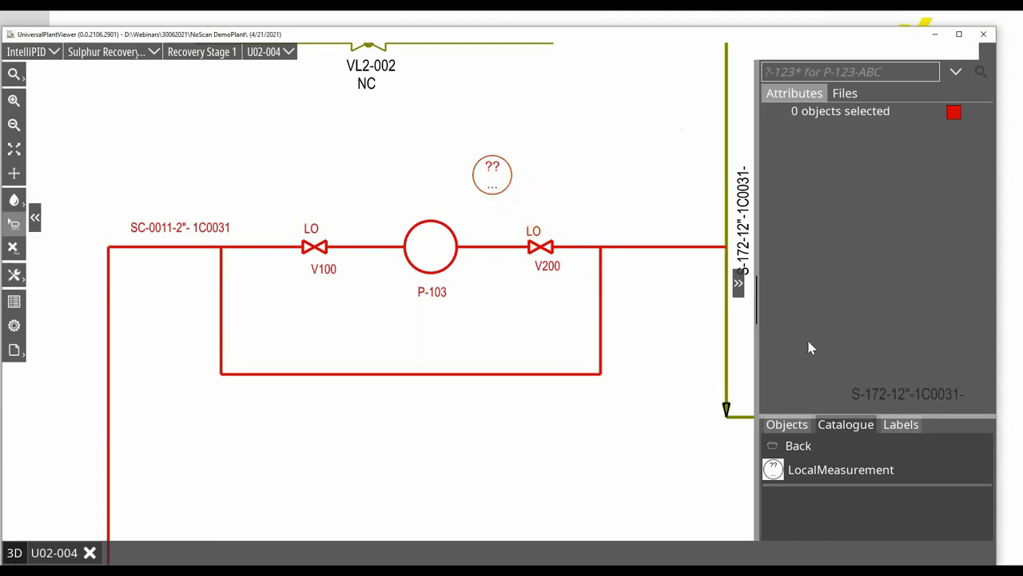
Step: Draw a vertical connecting line from the bottom of the LocalMeasurement instrument down to the main line
{"action": "left_click", "coordinate": [798, 430]}
{"action": "left_click", "coordinate": [773, 494]}
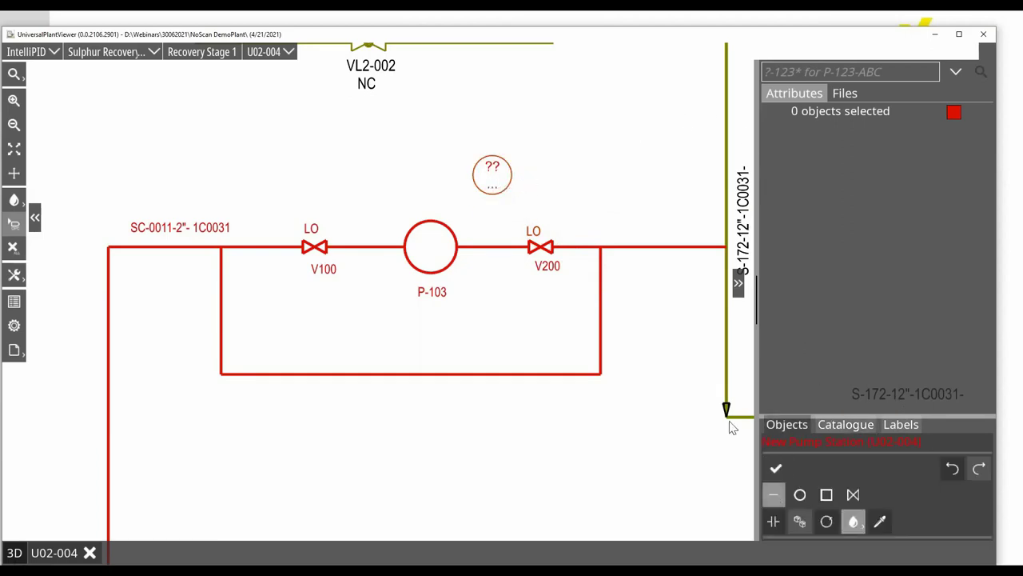
{"action": "left_click", "coordinate": [492, 196]}
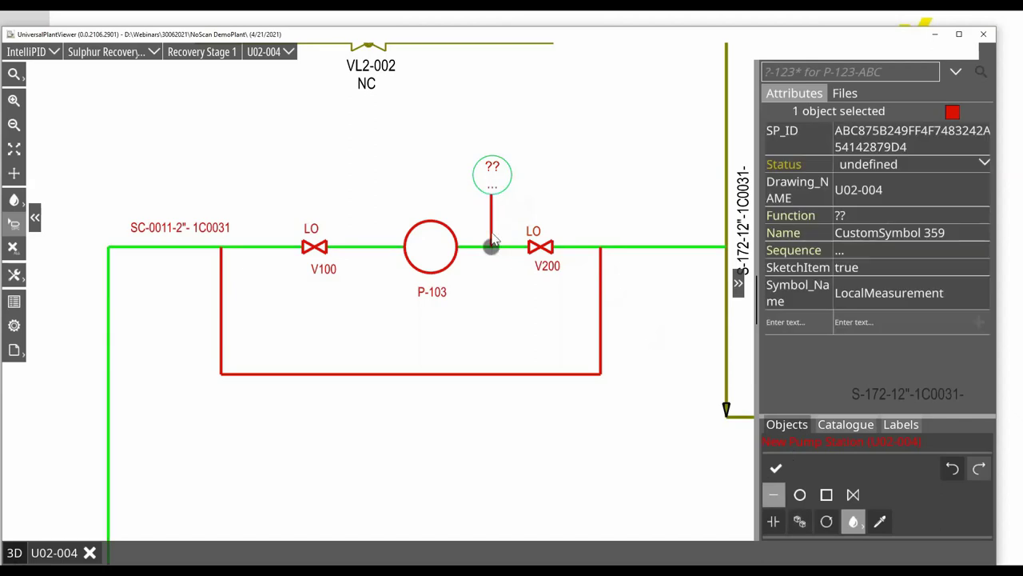
{"action": "left_click", "coordinate": [491, 246]}
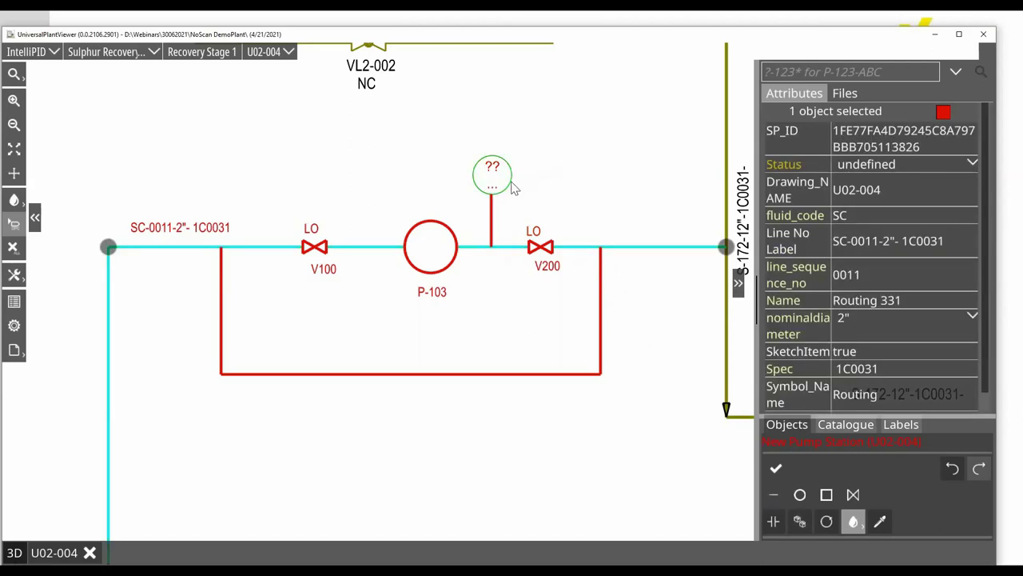
Step: Set the LocalMeasurement instrument's function to PI and its sequence to 001
{"action": "left_click", "coordinate": [513, 186]}
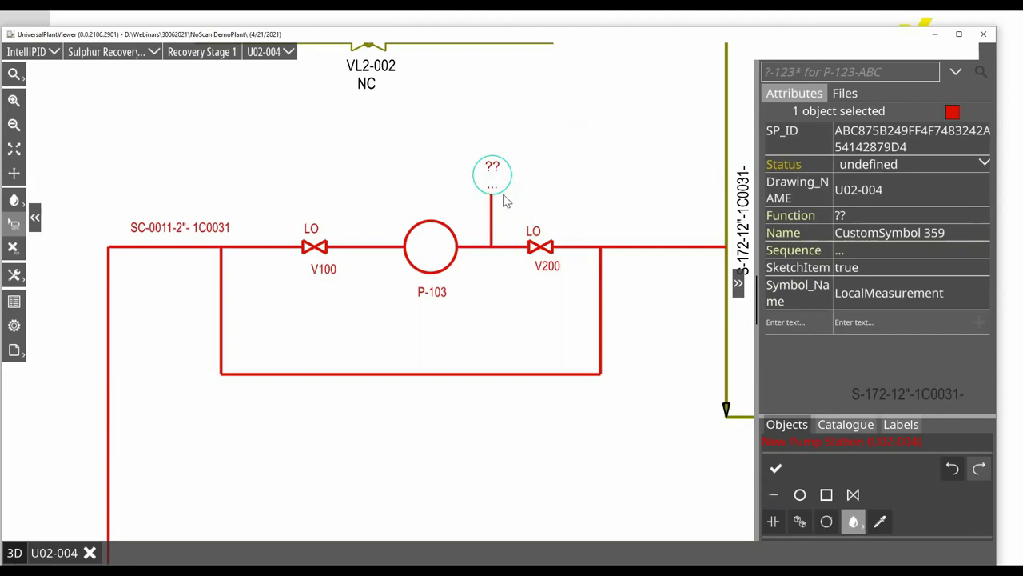
{"action": "left_click", "coordinate": [861, 221]}
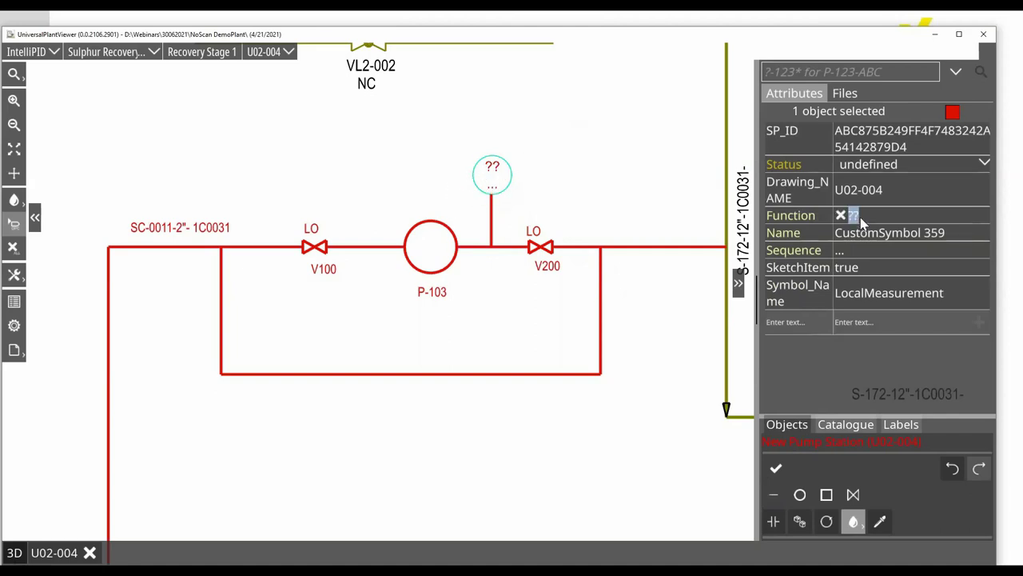
{"action": "type", "text": "PI"}
{"action": "key", "text": "Return"}
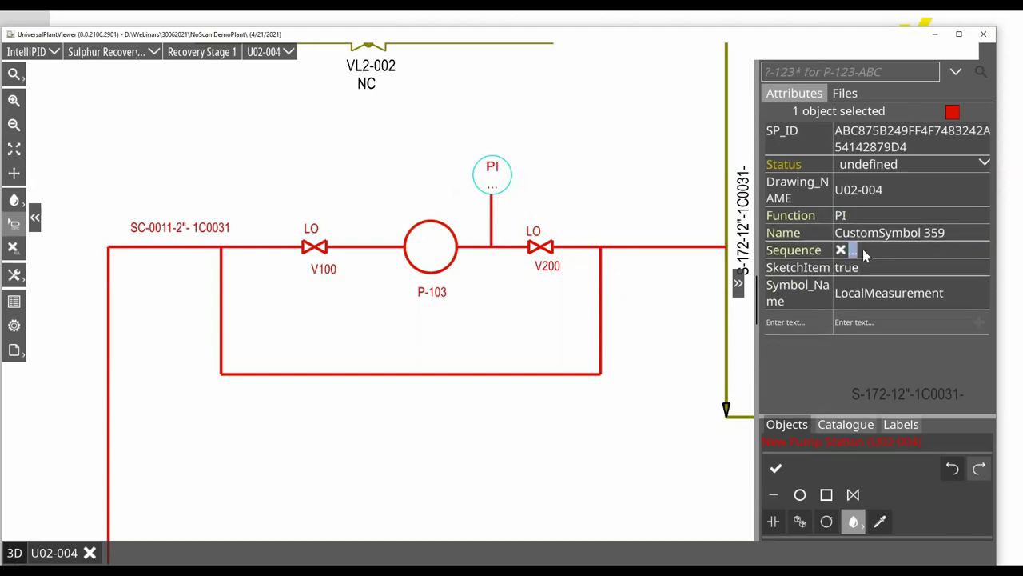
{"action": "type", "text": "001"}
{"action": "key", "text": "Return"}
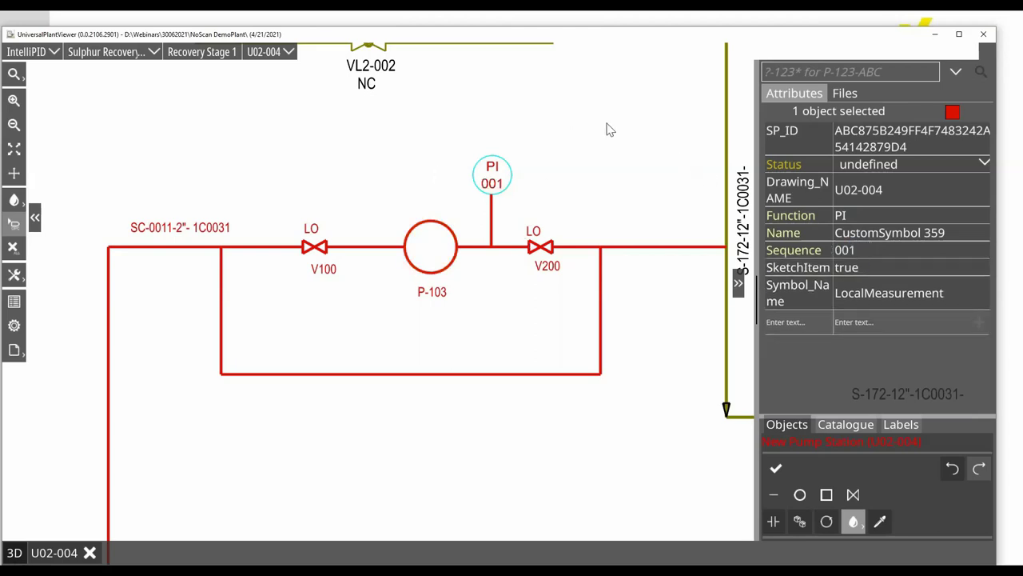
Step: Change the PI instrument's sequence to 003
{"action": "left_click", "coordinate": [881, 250]}
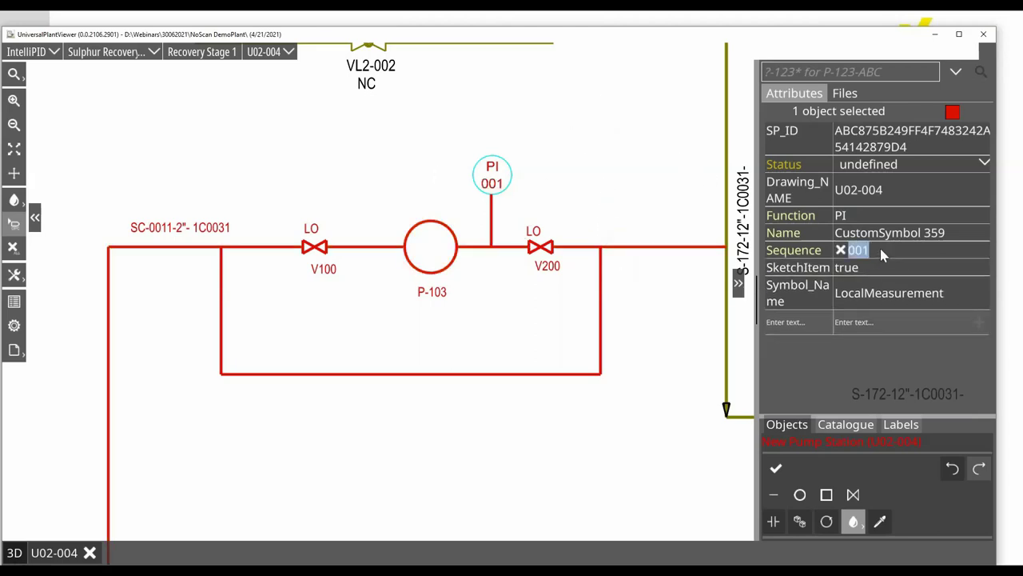
{"action": "type", "text": "003"}
{"action": "key", "text": "Return"}
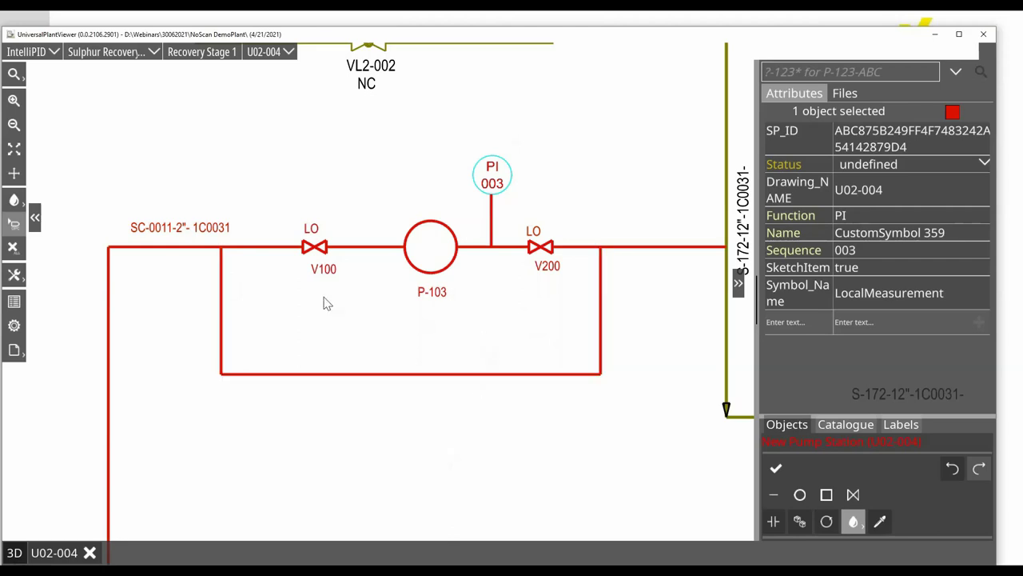
Step: Select the whole sketched pump station, including its bypass, instrument and labels, and set its status to New
{"action": "left_click_drag", "start_coordinate": [81, 144], "coordinate": [665, 471]}
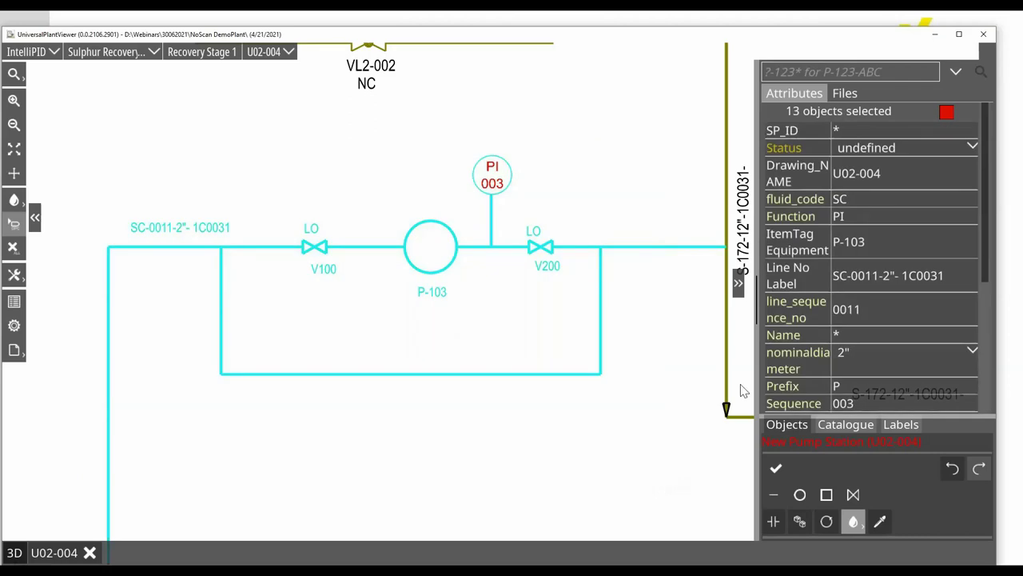
{"action": "left_click", "coordinate": [853, 152]}
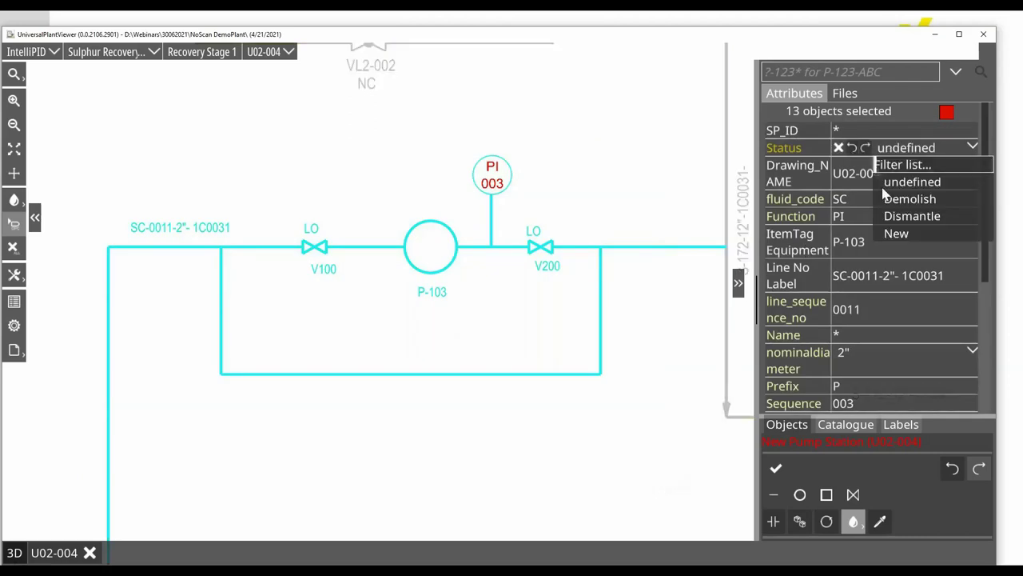
{"action": "left_click", "coordinate": [895, 233]}
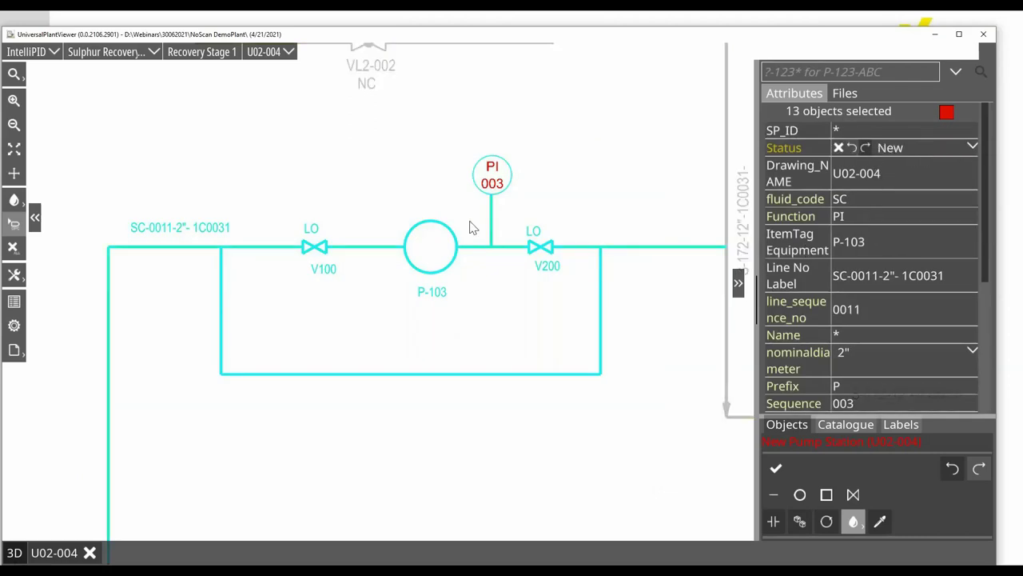
Step: Deselect all objects and finish editing the New Pump Station sketch on U02-004
{"action": "left_click", "coordinate": [415, 171]}
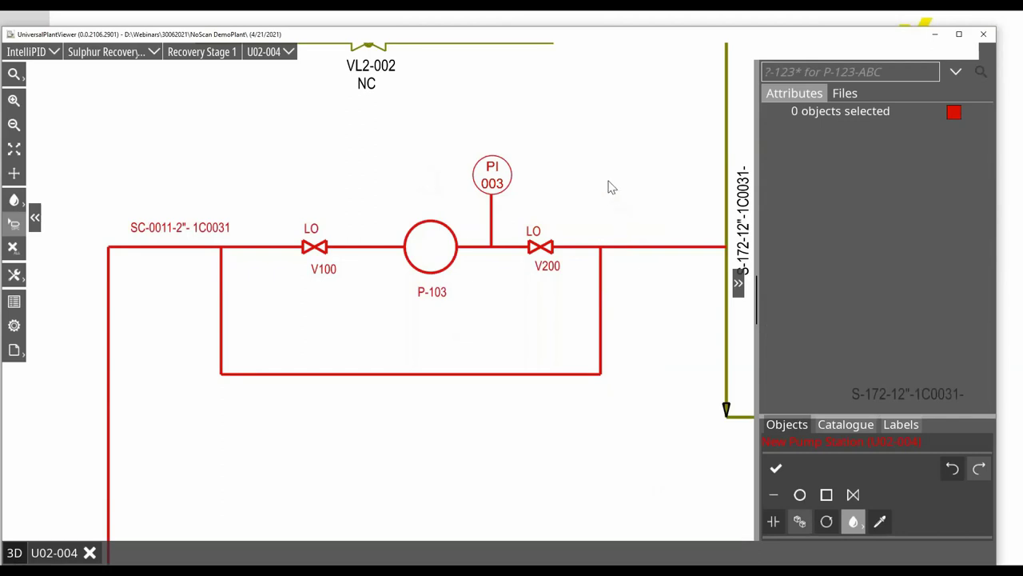
{"action": "scroll", "coordinate": [610, 186], "scroll_direction": "down", "scroll_amount": 5}
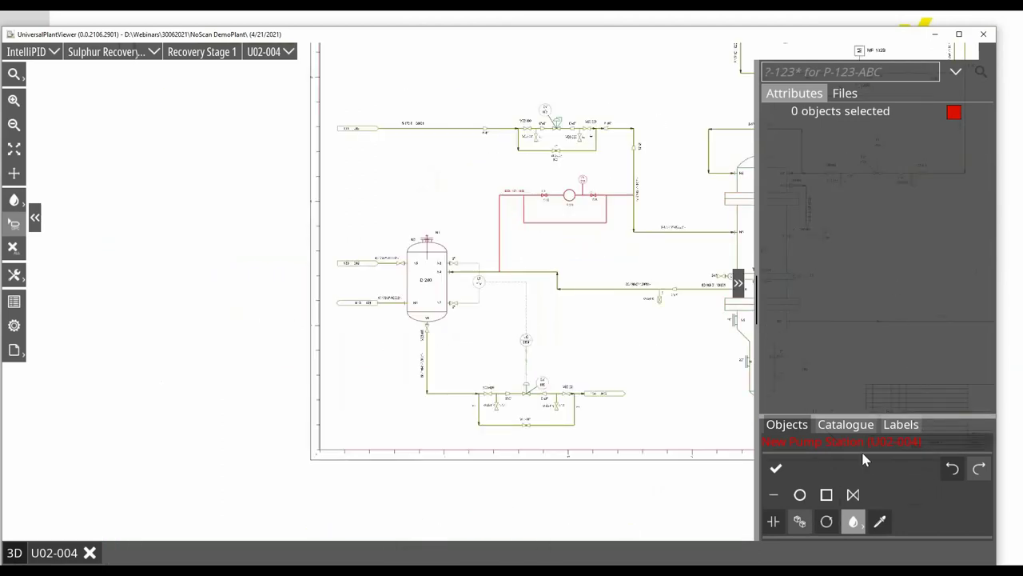
{"action": "left_click", "coordinate": [783, 469]}
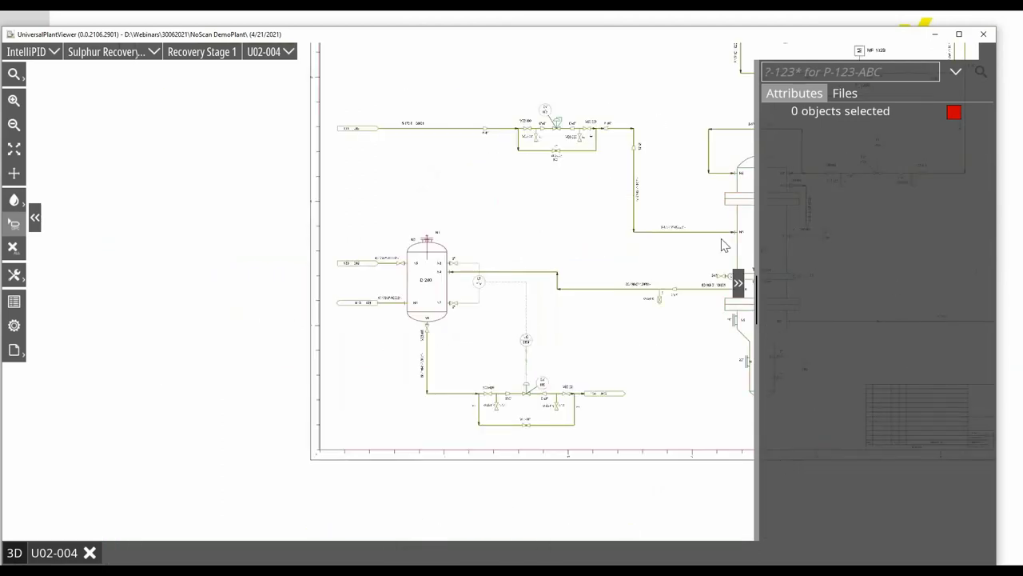
Step: Preview the Dismantle and New Pump Station files one at a time, and leave both displayed on the U02-004 drawing
{"action": "mouse_move", "coordinate": [589, 201]}
{"action": "left_mouse_down"}
{"action": "mouse_move", "coordinate": [381, 219]}
{"action": "mouse_move", "coordinate": [343, 235]}
{"action": "mouse_move", "coordinate": [338, 269]}
{"action": "left_mouse_up"}
{"action": "left_click", "coordinate": [846, 95]}
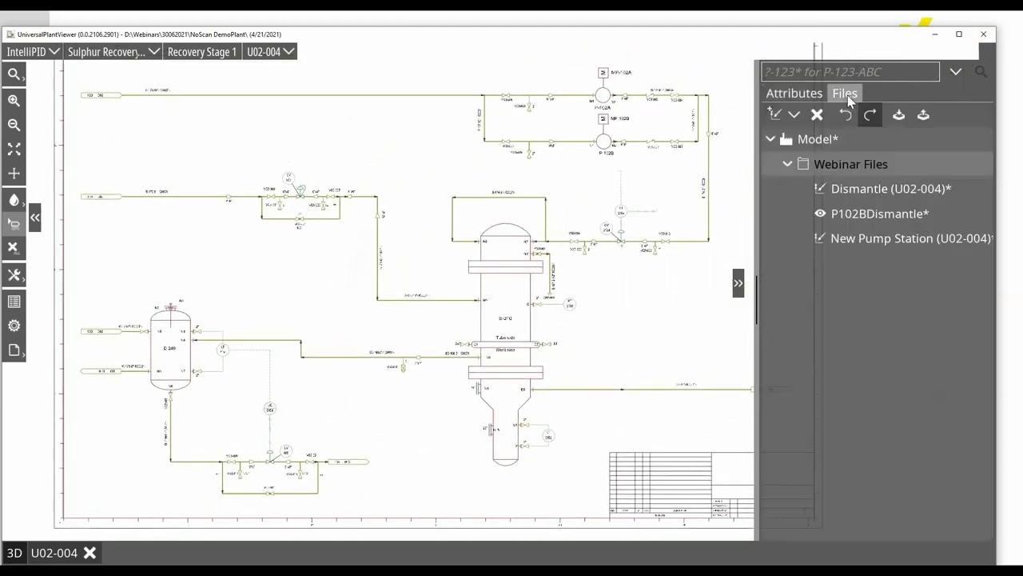
{"action": "mouse_move", "coordinate": [980, 216]}
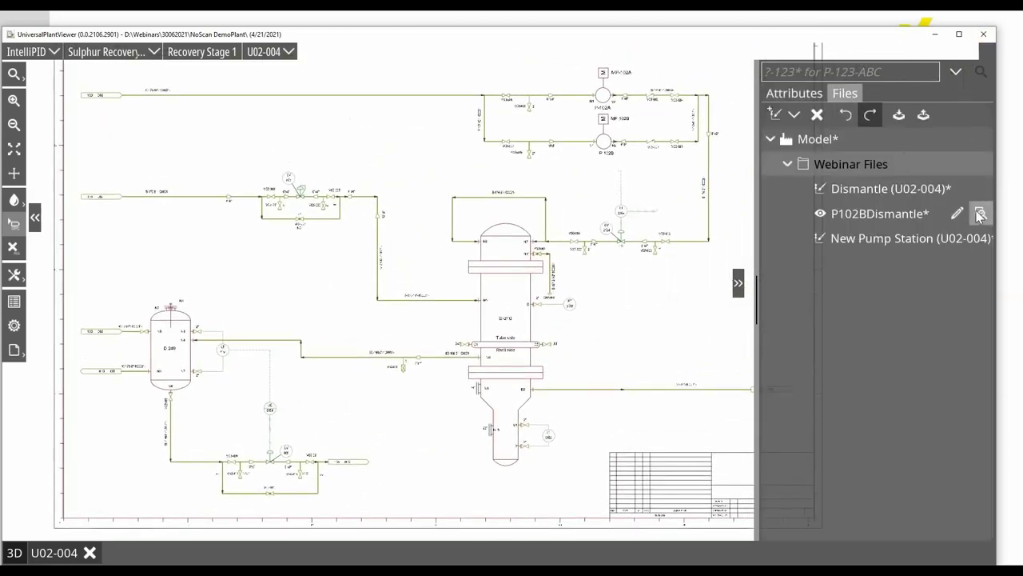
{"action": "left_click", "coordinate": [983, 192]}
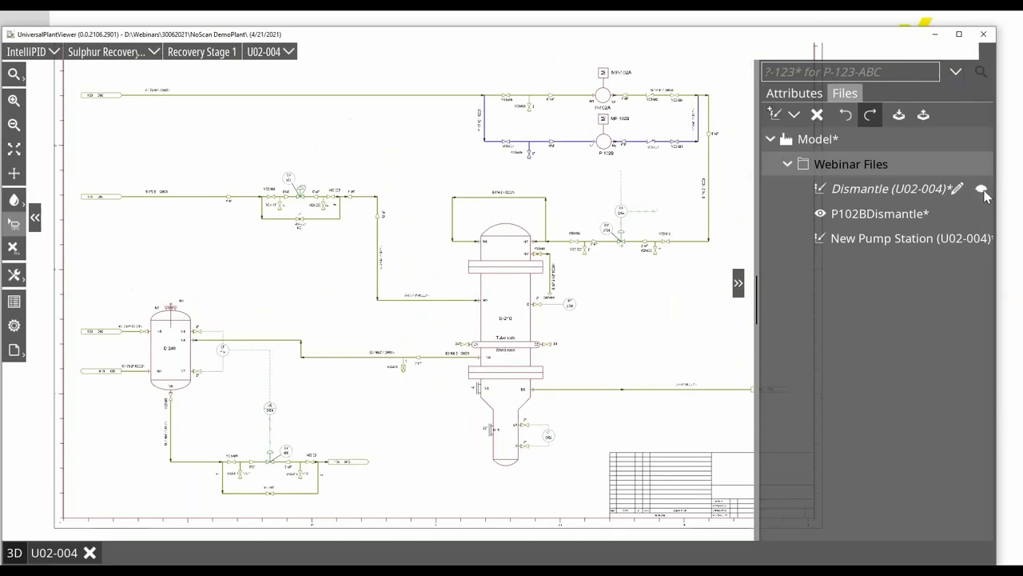
{"action": "left_click", "coordinate": [983, 192]}
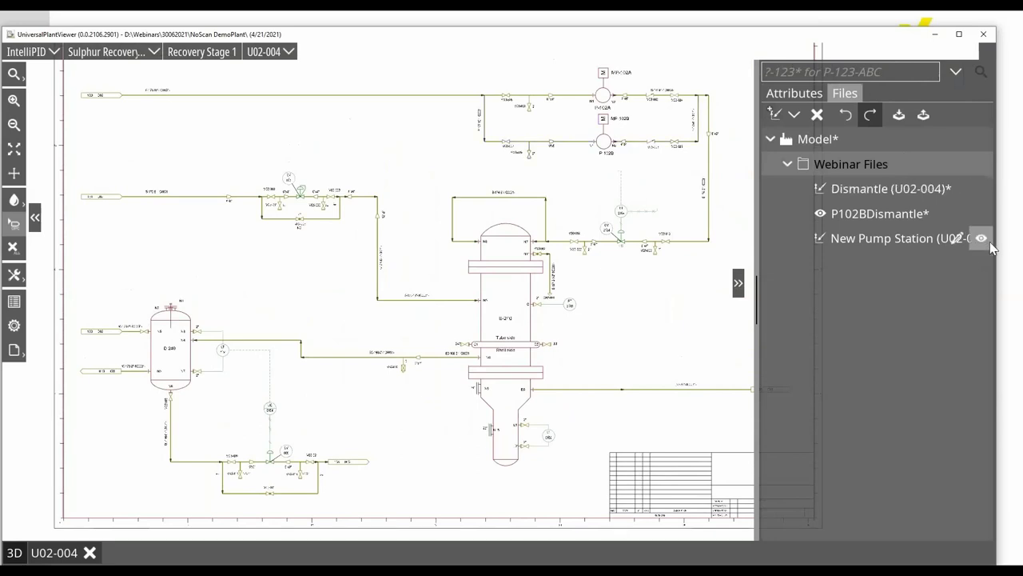
{"action": "left_click", "coordinate": [983, 239]}
{"action": "left_click", "coordinate": [983, 239]}
{"action": "left_click", "coordinate": [983, 192]}
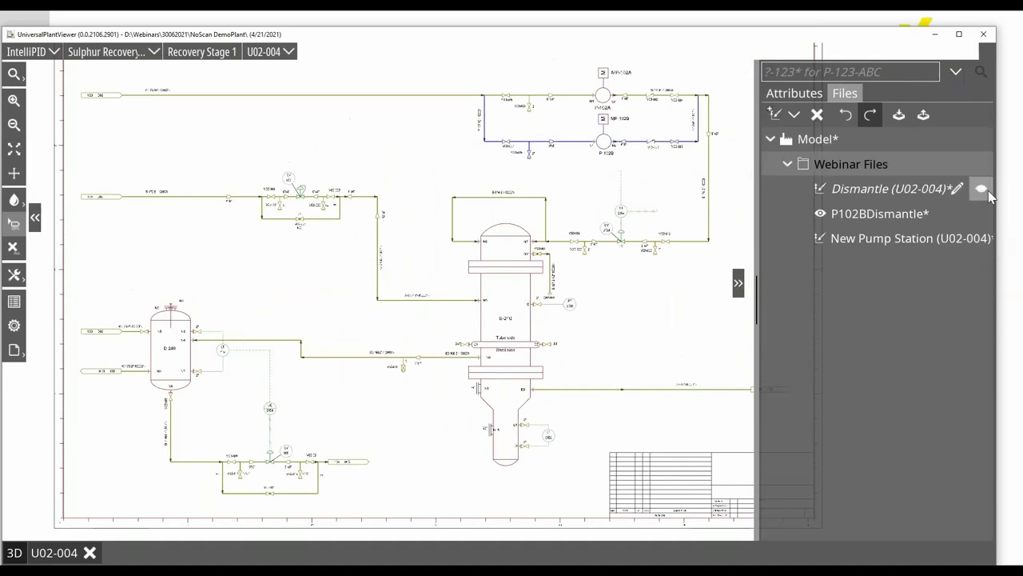
{"action": "left_click", "coordinate": [982, 238]}
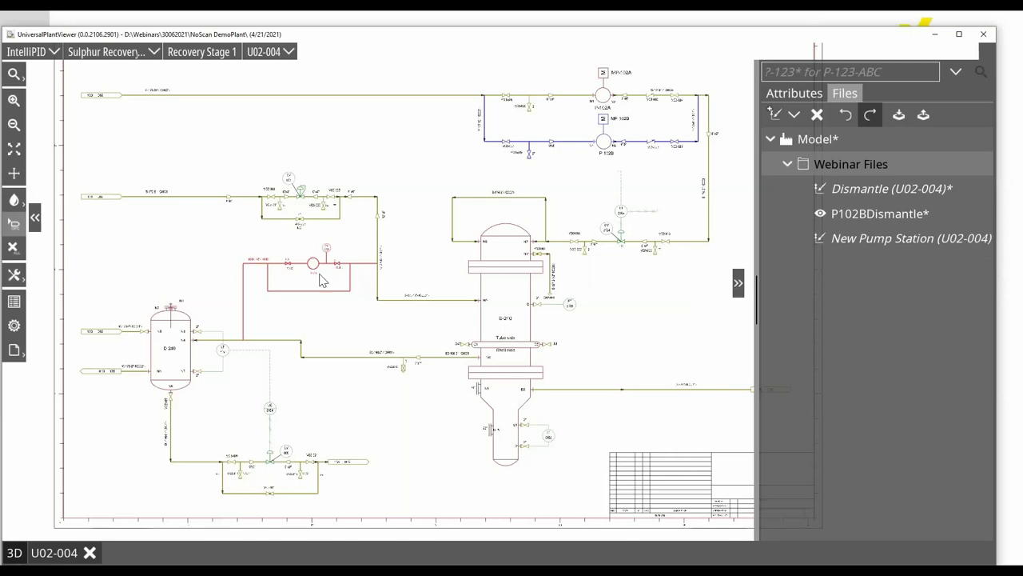
Step: Export drawing U02-004 to PDF with colours as shown, overwriting the existing file, and close the PDF after viewing it
{"action": "left_click", "coordinate": [15, 352]}
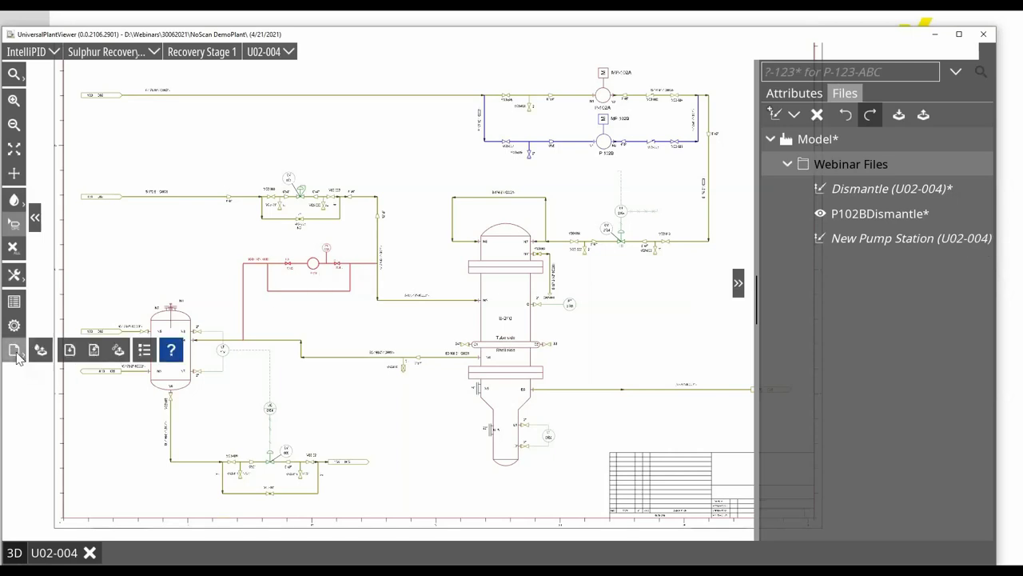
{"action": "left_click", "coordinate": [94, 352]}
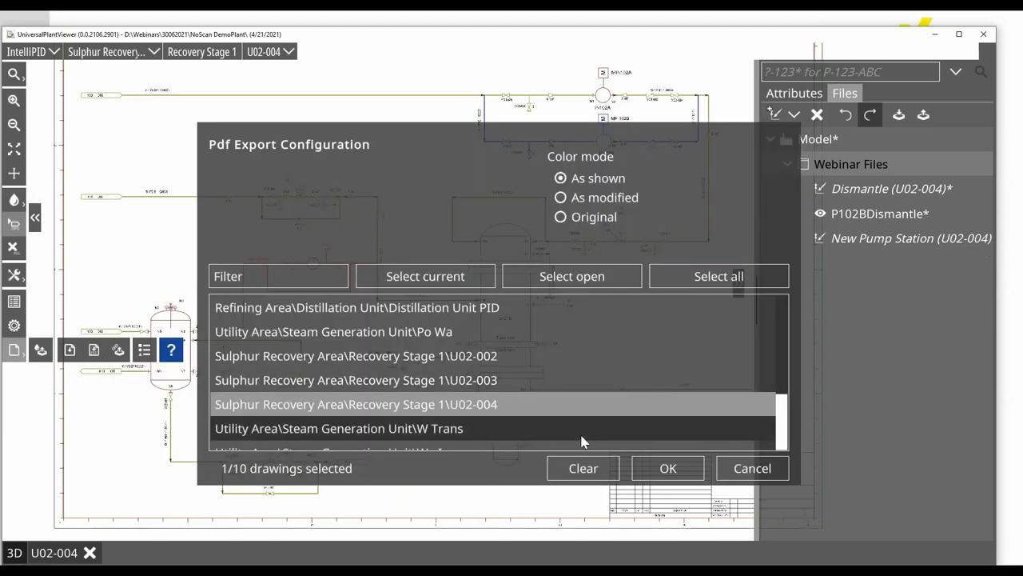
{"action": "left_click", "coordinate": [663, 473]}
{"action": "left_click", "coordinate": [861, 542]}
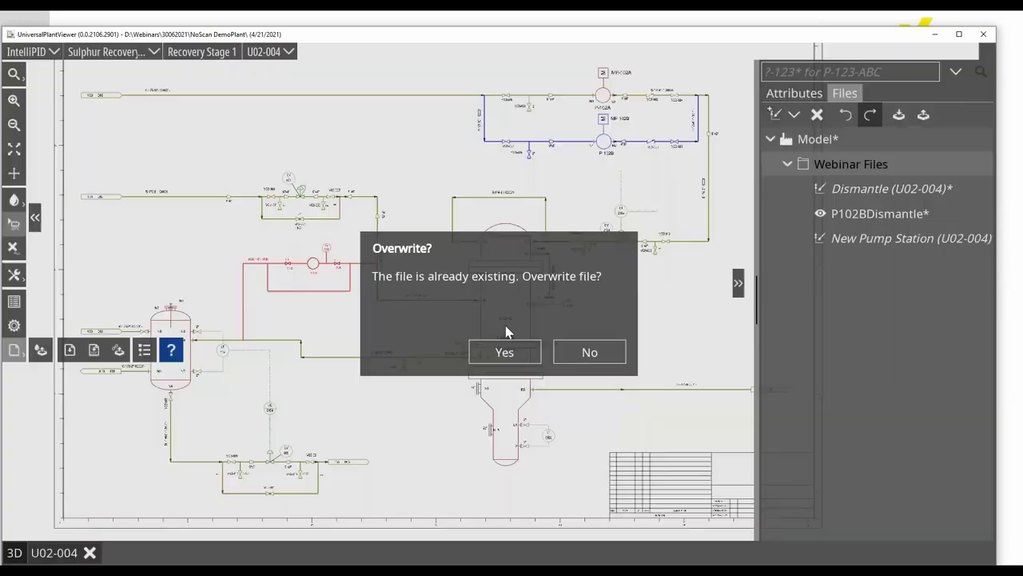
{"action": "left_click", "coordinate": [506, 353]}
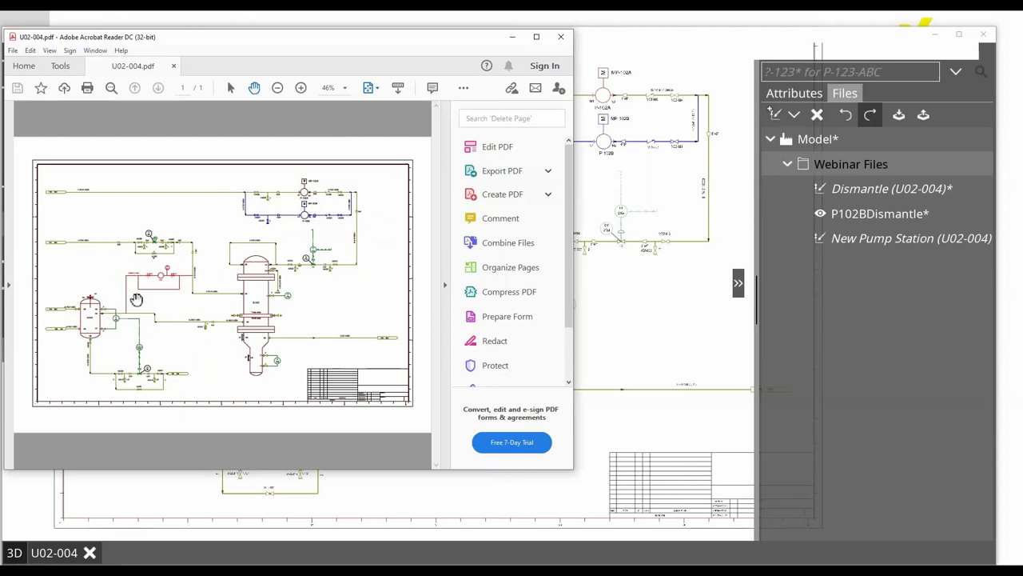
{"action": "left_click", "coordinate": [562, 37]}
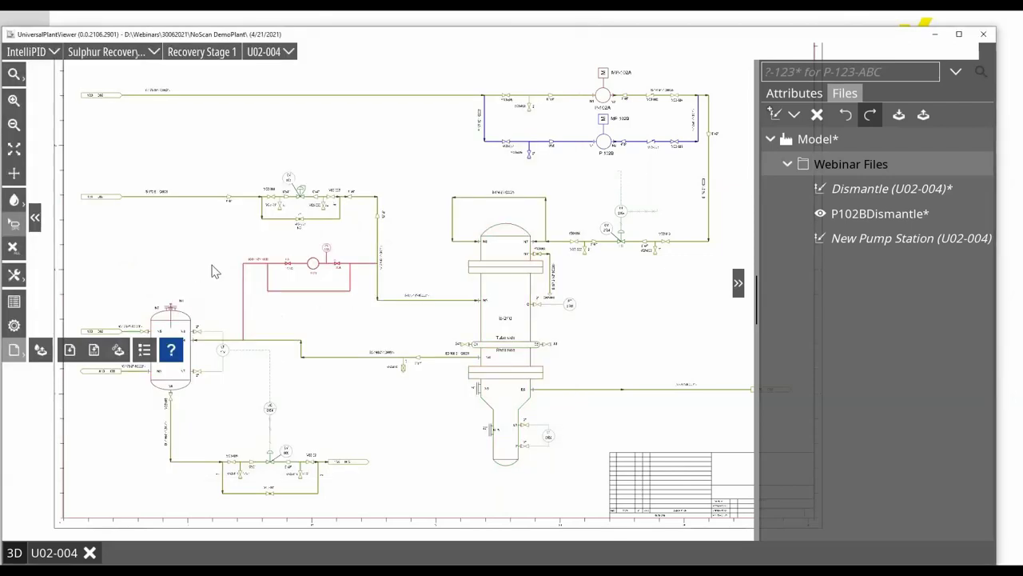
Step: Run the "Status = New" report and locate pump P-103 from its row in the drawing
{"action": "left_click", "coordinate": [70, 352]}
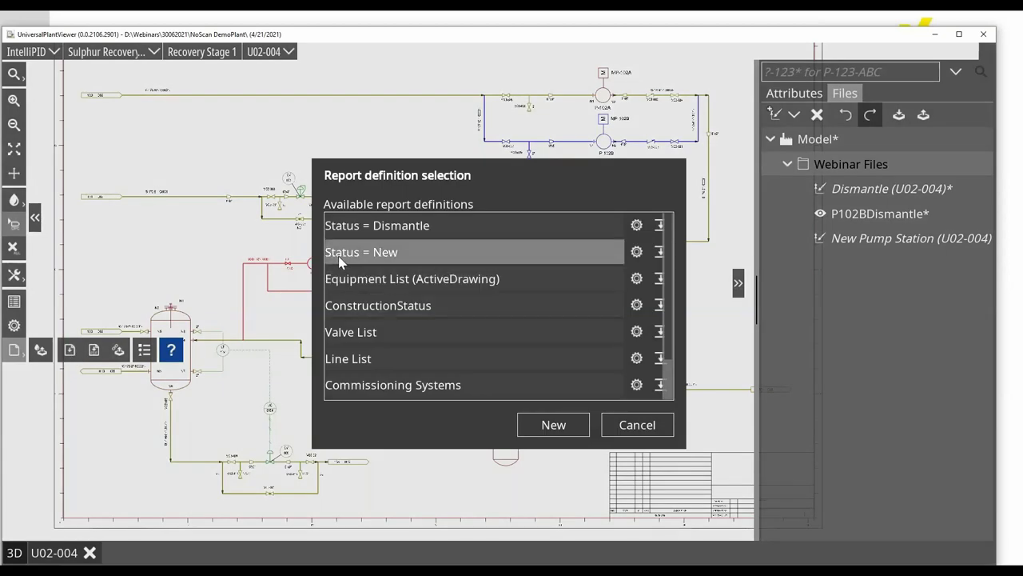
{"action": "double_click", "coordinate": [353, 254]}
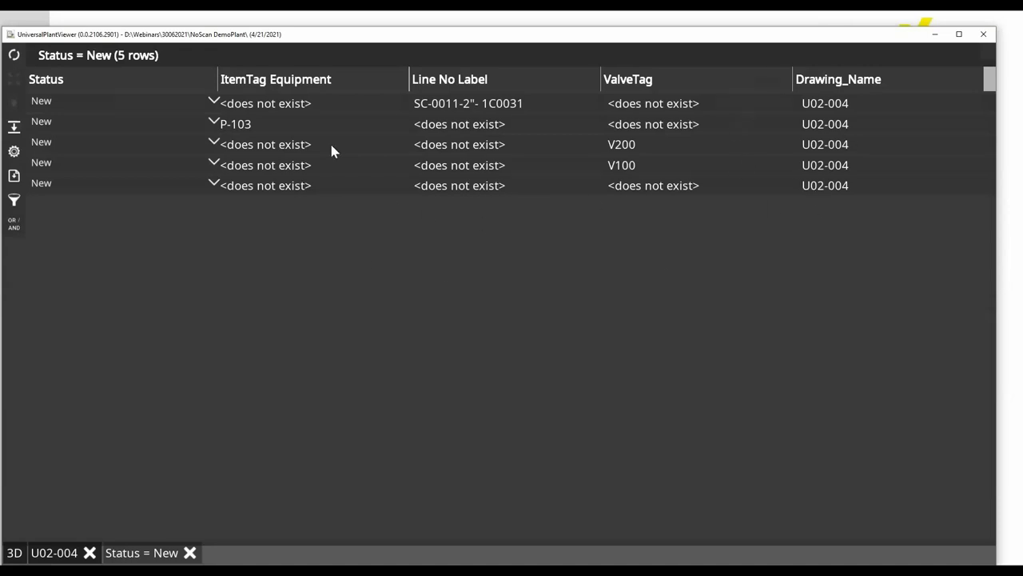
{"action": "left_click", "coordinate": [50, 124]}
{"action": "left_click", "coordinate": [48, 123]}
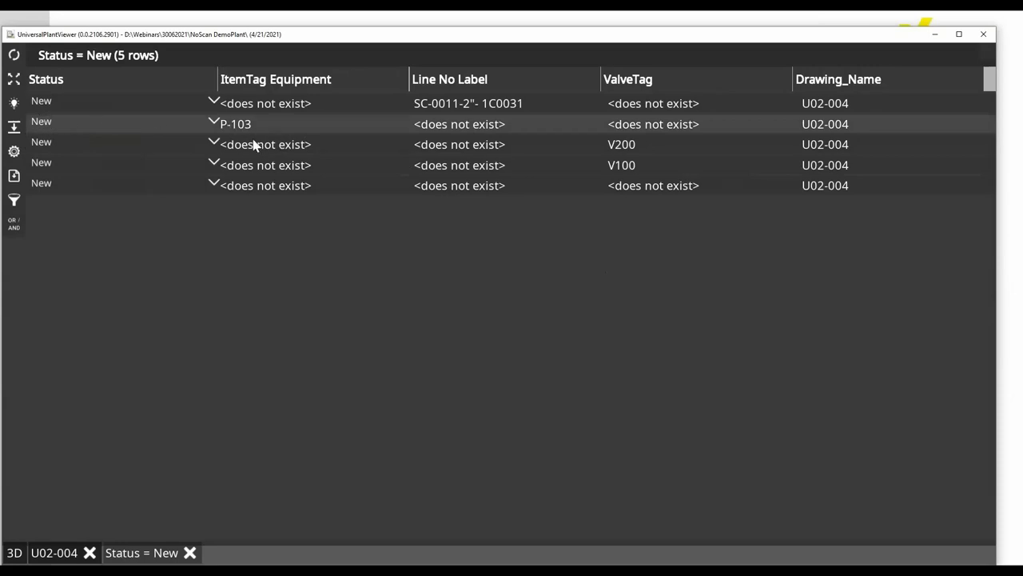
{"action": "left_click", "coordinate": [13, 79]}
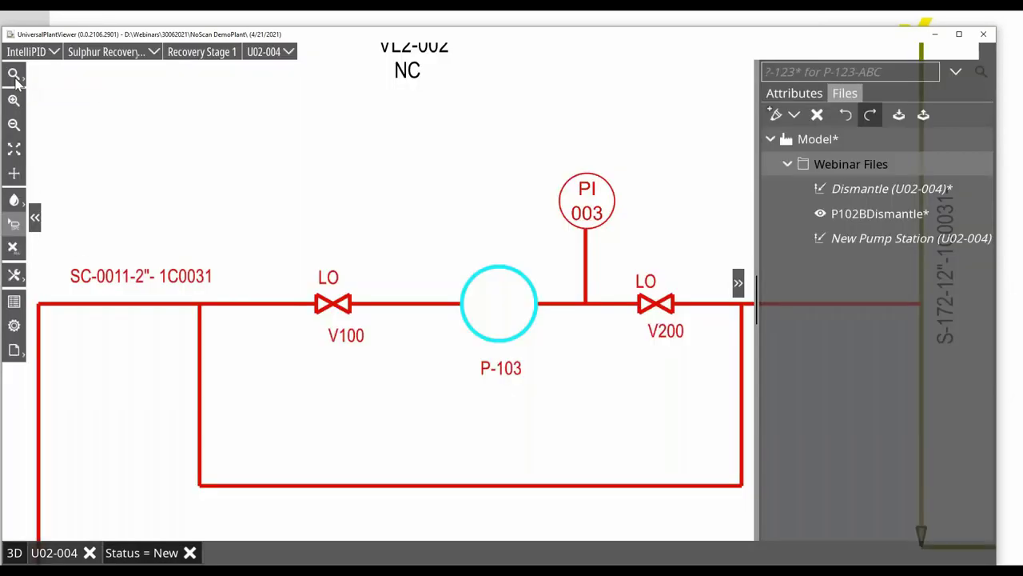
Step: Return to the "Status = New" report, select all its rows and locate those objects together in the drawing
{"action": "left_click", "coordinate": [144, 552]}
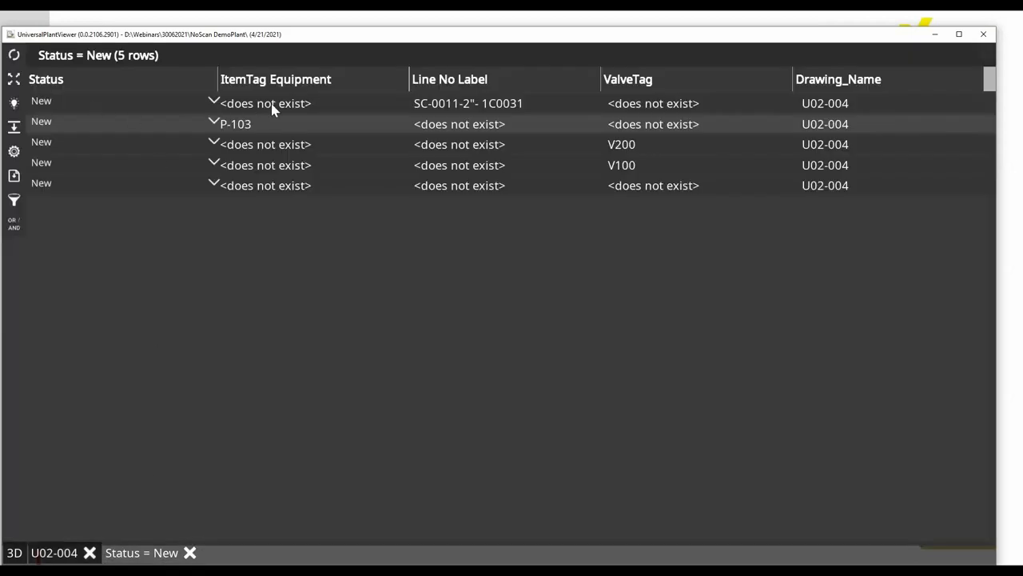
{"action": "left_click", "coordinate": [339, 104]}
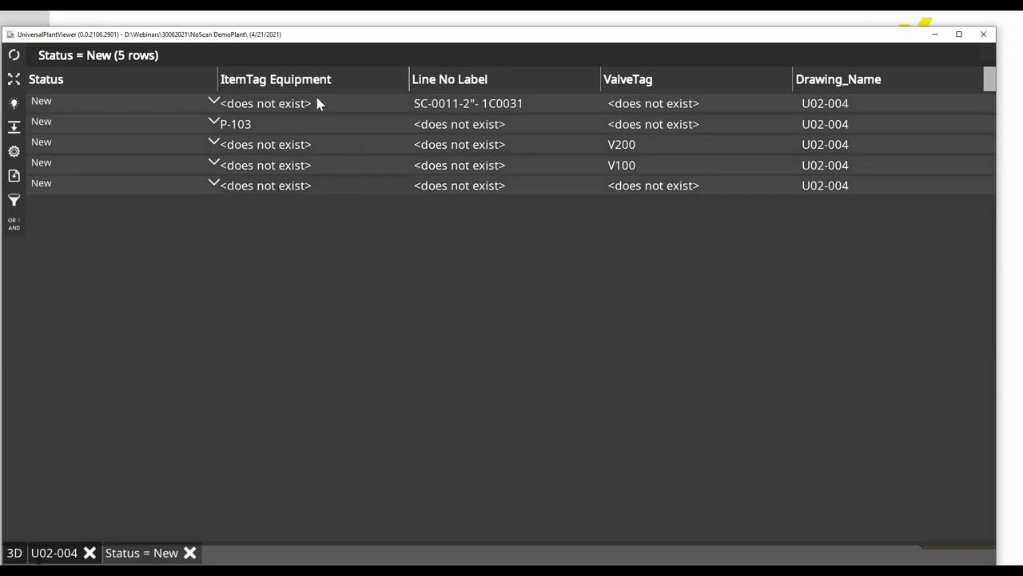
{"action": "left_click", "coordinate": [14, 78]}
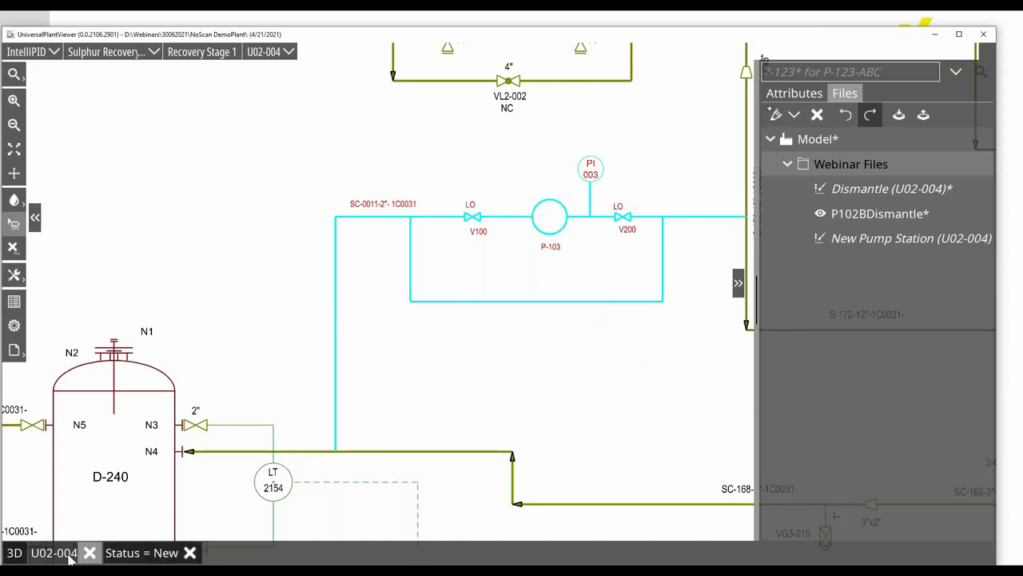
Step: Run the "Status = Dismantle" report and locate the objects of its second to fourth rows in the U02-004 drawing
{"action": "left_click", "coordinate": [15, 350]}
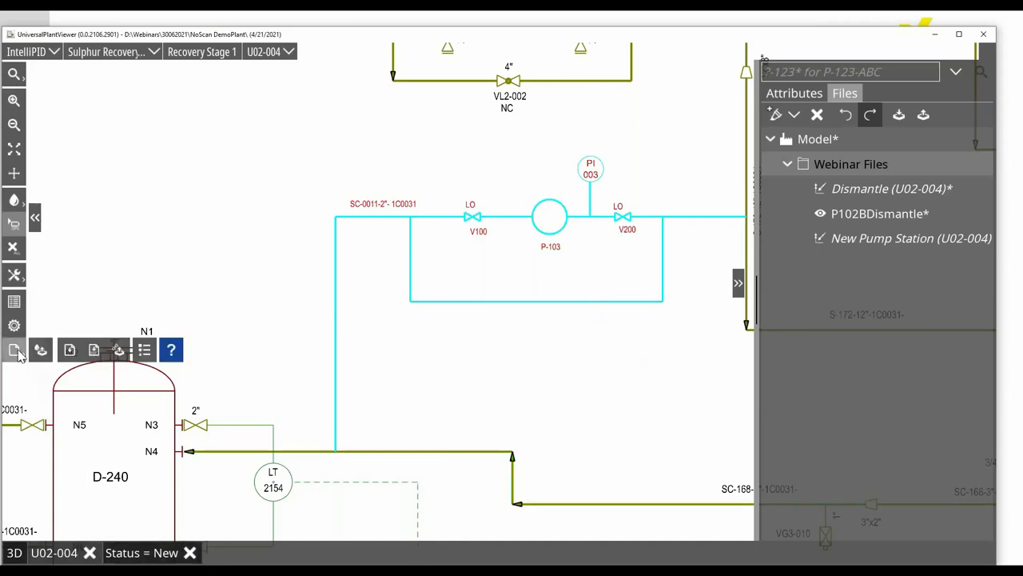
{"action": "left_click", "coordinate": [70, 352]}
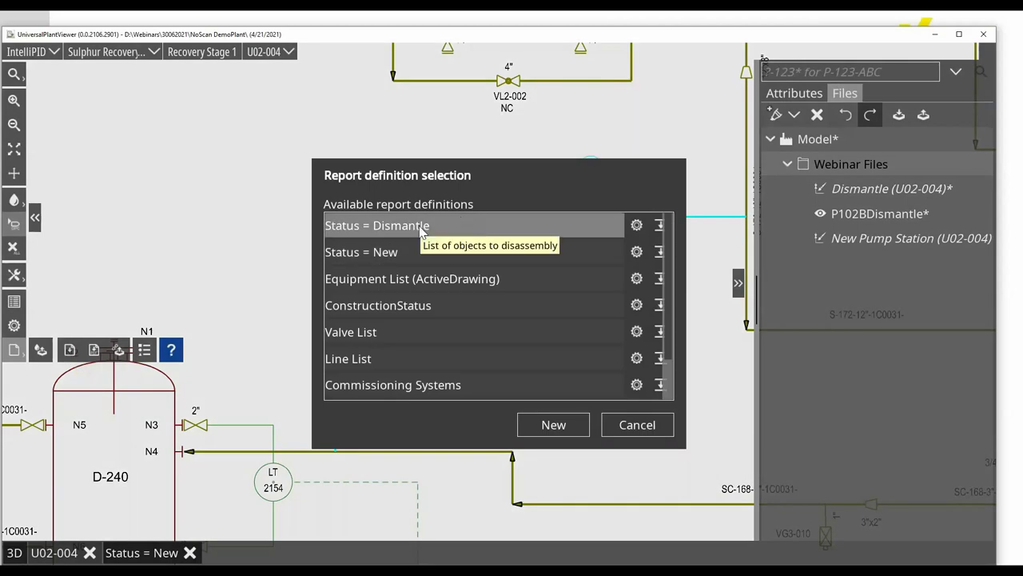
{"action": "left_click", "coordinate": [421, 228]}
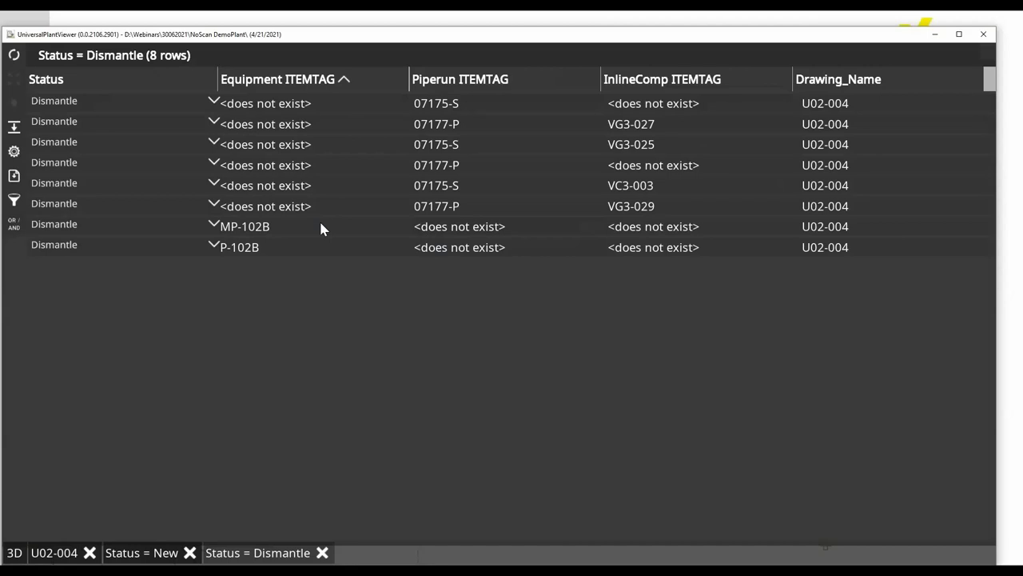
{"action": "left_click", "coordinate": [447, 130]}
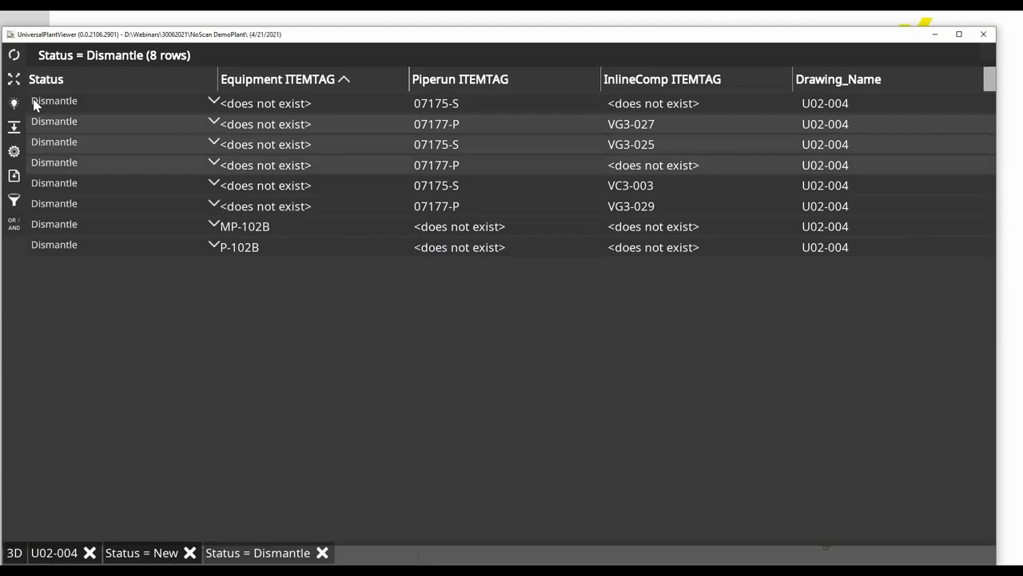
{"action": "left_click", "coordinate": [15, 79]}
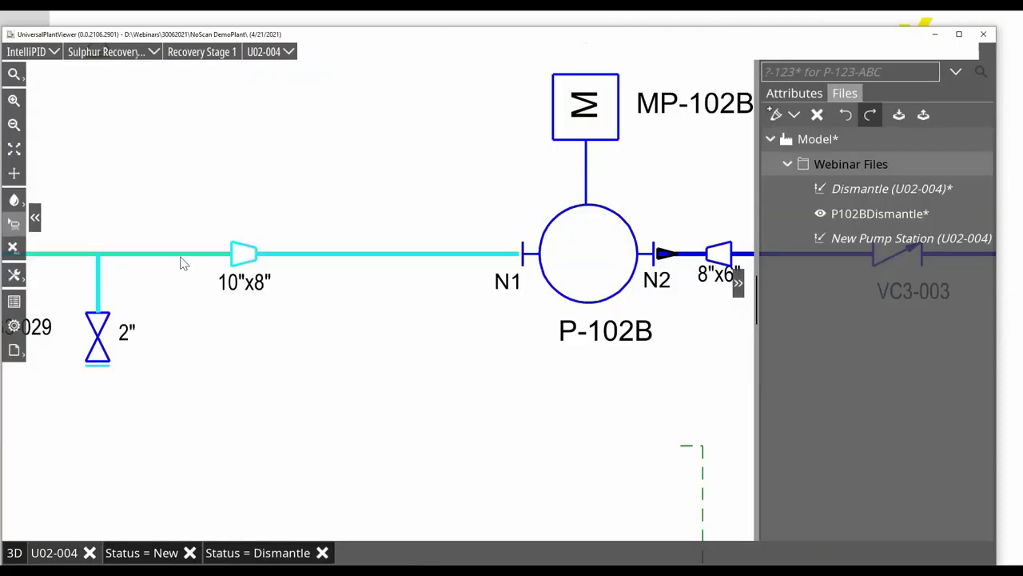
{"action": "scroll", "coordinate": [263, 286], "scroll_direction": "down", "scroll_amount": 4}
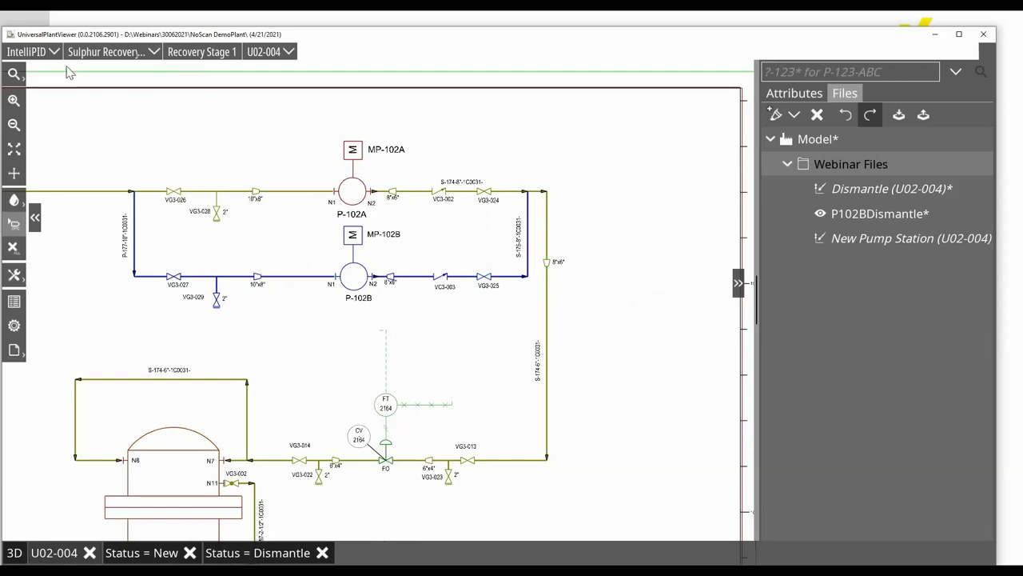
Step: Open the PDF2PID-0001 drawing and examine the area around pumps P-504A and P-504B
{"action": "left_click", "coordinate": [152, 52]}
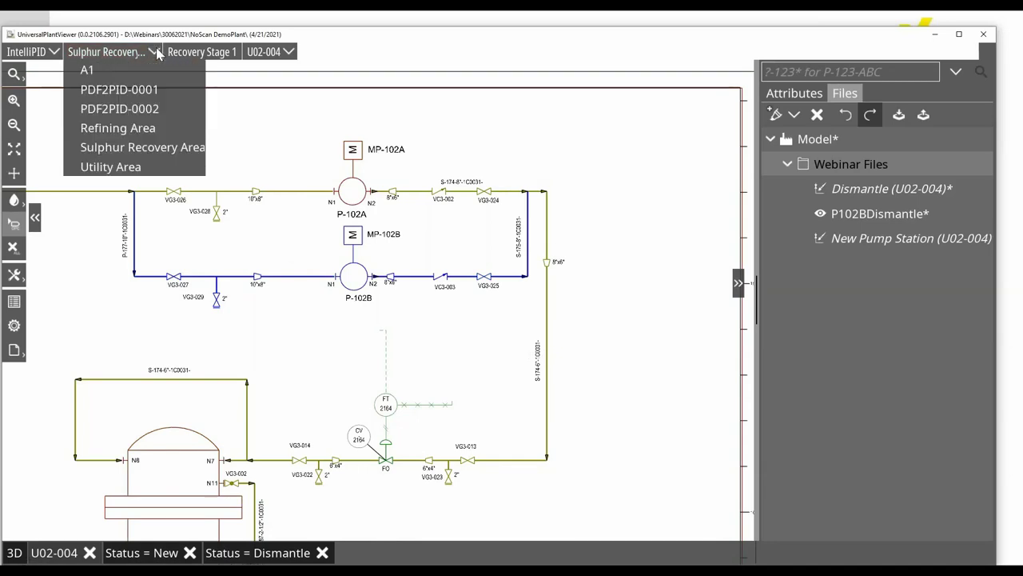
{"action": "left_click", "coordinate": [119, 90]}
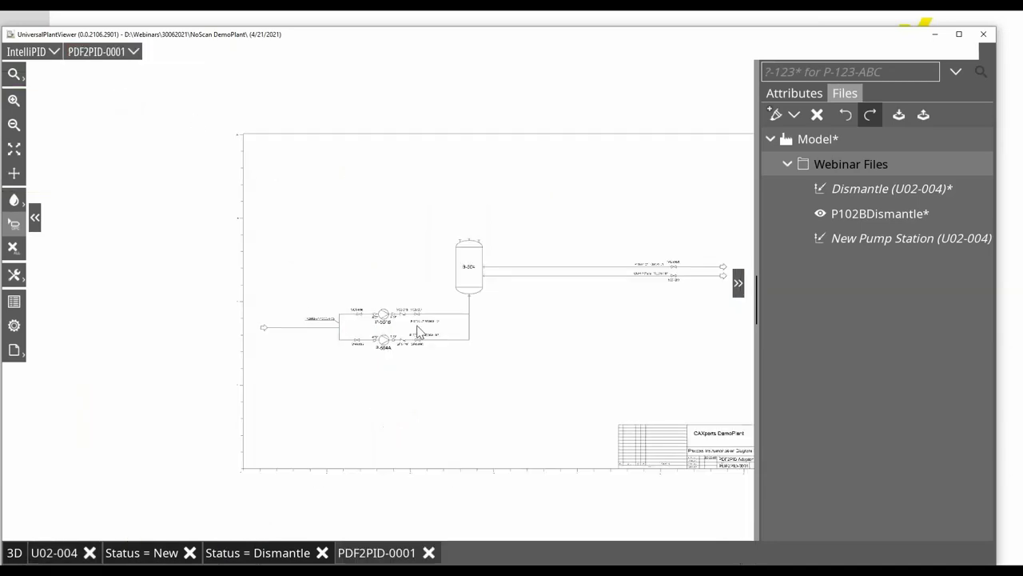
{"action": "scroll", "coordinate": [417, 331], "scroll_direction": "up", "scroll_amount": 1}
{"action": "scroll", "coordinate": [417, 331], "scroll_direction": "up", "scroll_amount": 4}
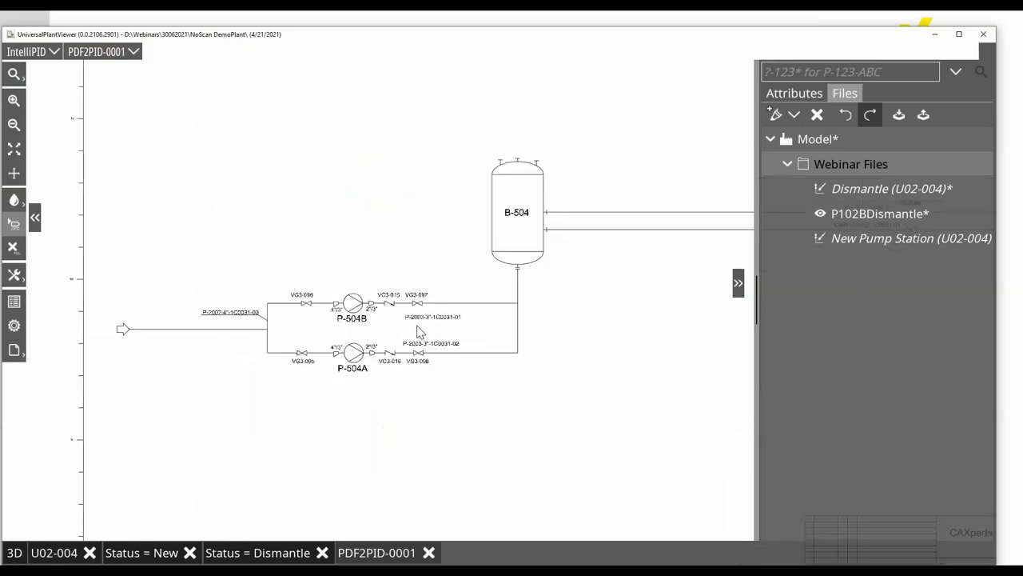
{"action": "scroll", "coordinate": [420, 331], "scroll_direction": "up", "scroll_amount": 5}
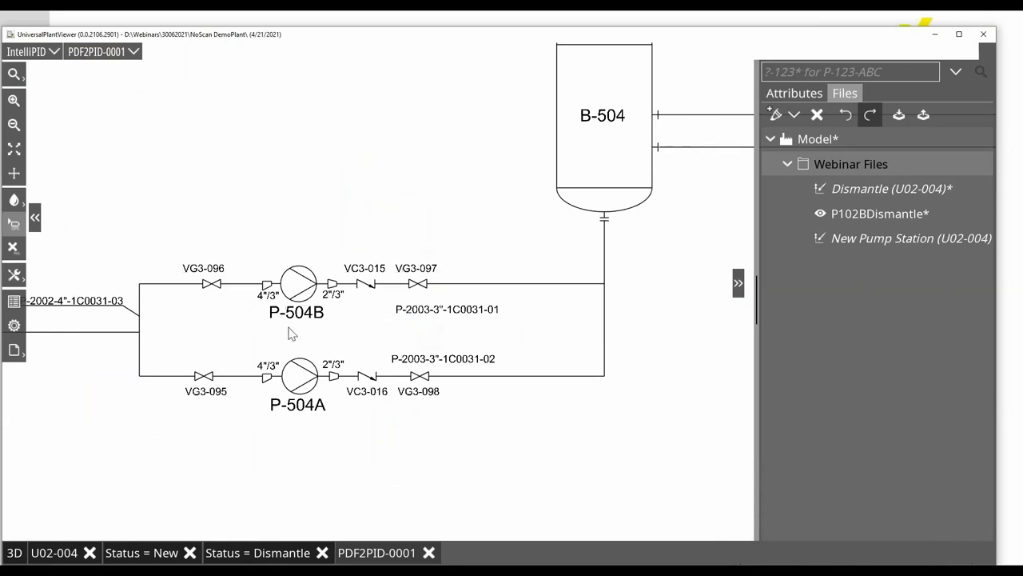
Step: Inspect the attributes of the P-504B pump symbol and its tag label, and open the tag's linked objects in the 3D model
{"action": "left_click", "coordinate": [316, 284]}
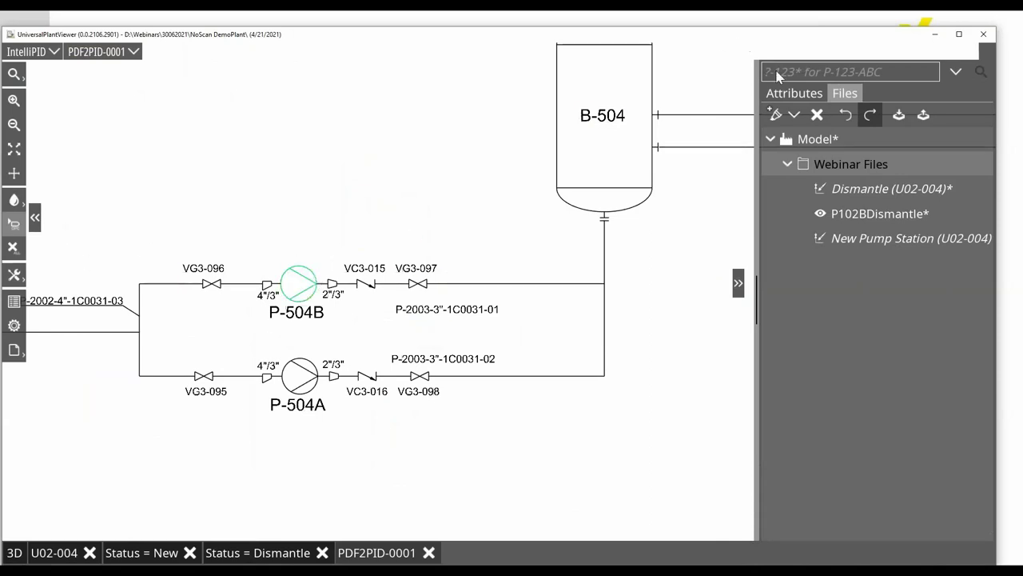
{"action": "left_click", "coordinate": [794, 92]}
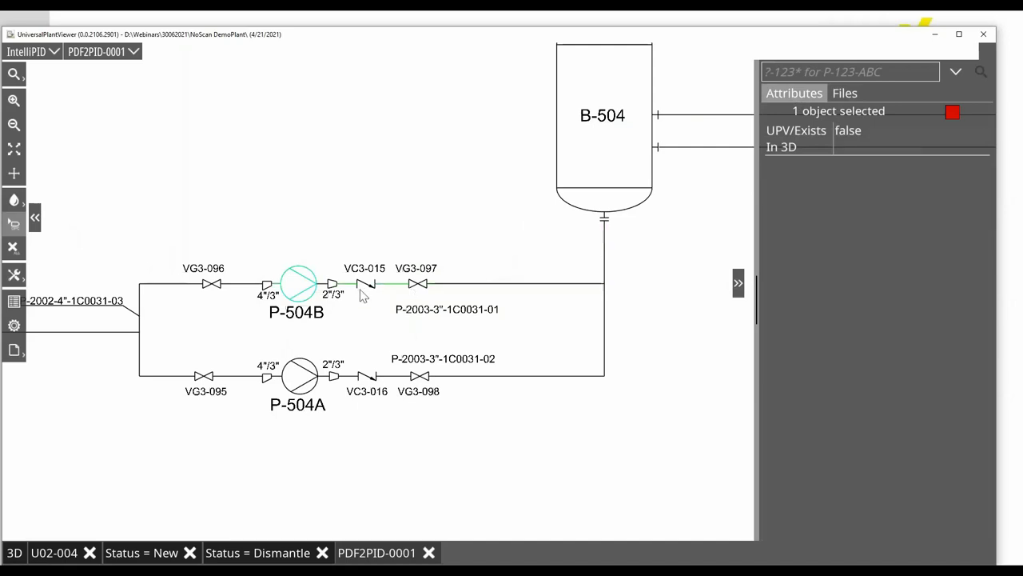
{"action": "left_click", "coordinate": [315, 317]}
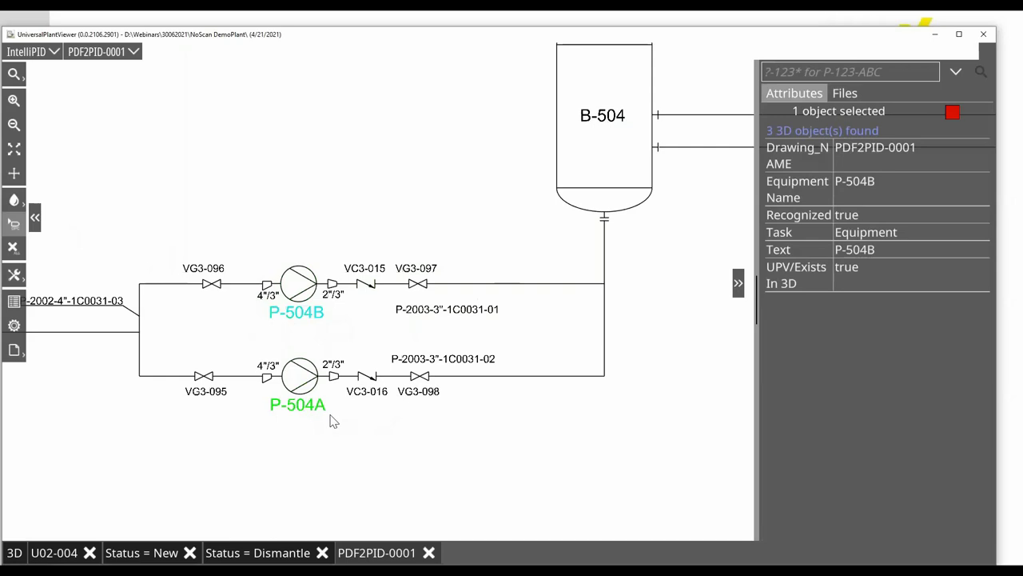
{"action": "left_click", "coordinate": [815, 132]}
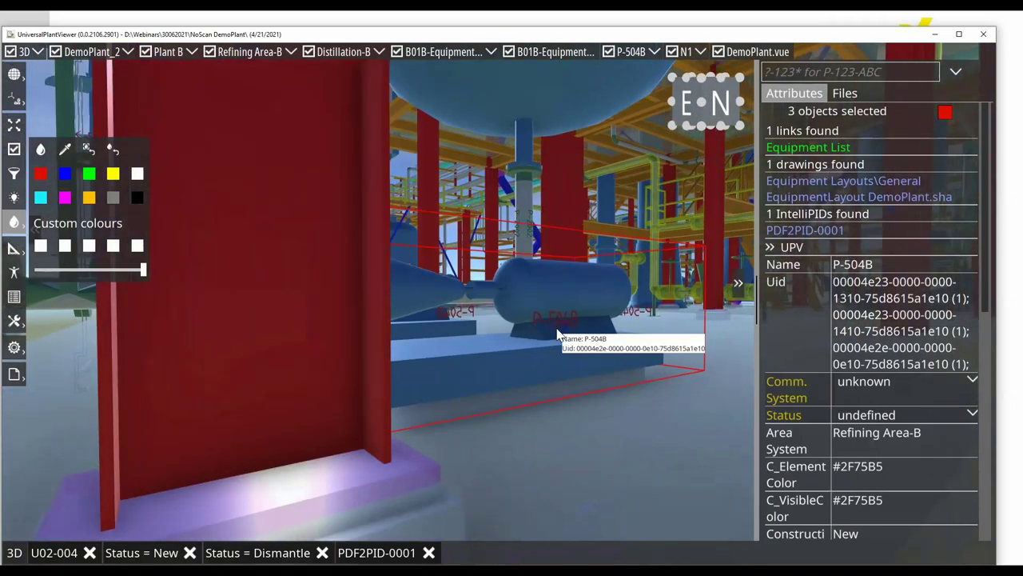
Step: Return to the PDF2PID-0001 drawing and inspect the attributes of the P-2002-4"-1C0031-03 pipe label
{"action": "left_click", "coordinate": [382, 558]}
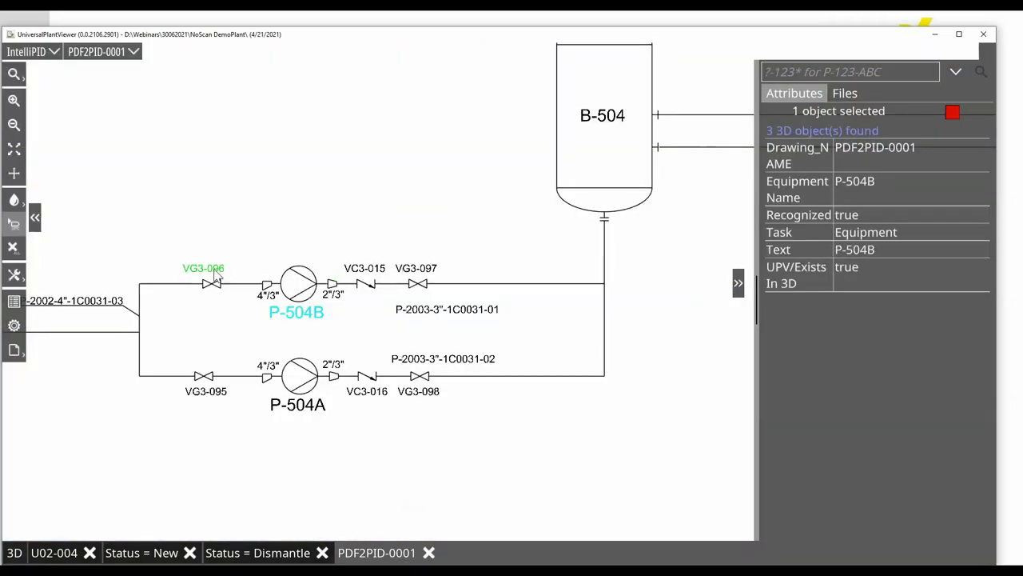
{"action": "left_click", "coordinate": [90, 310]}
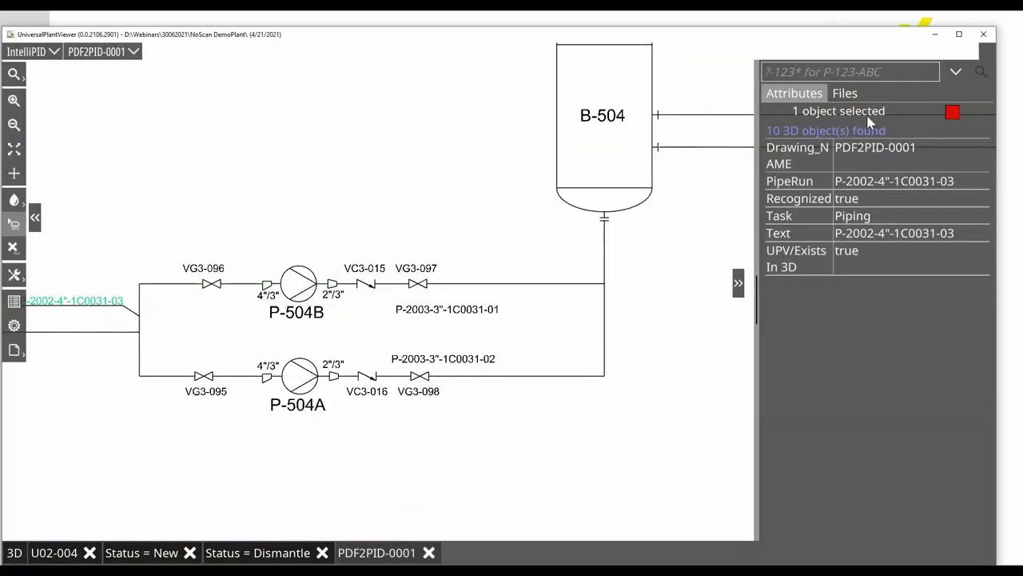
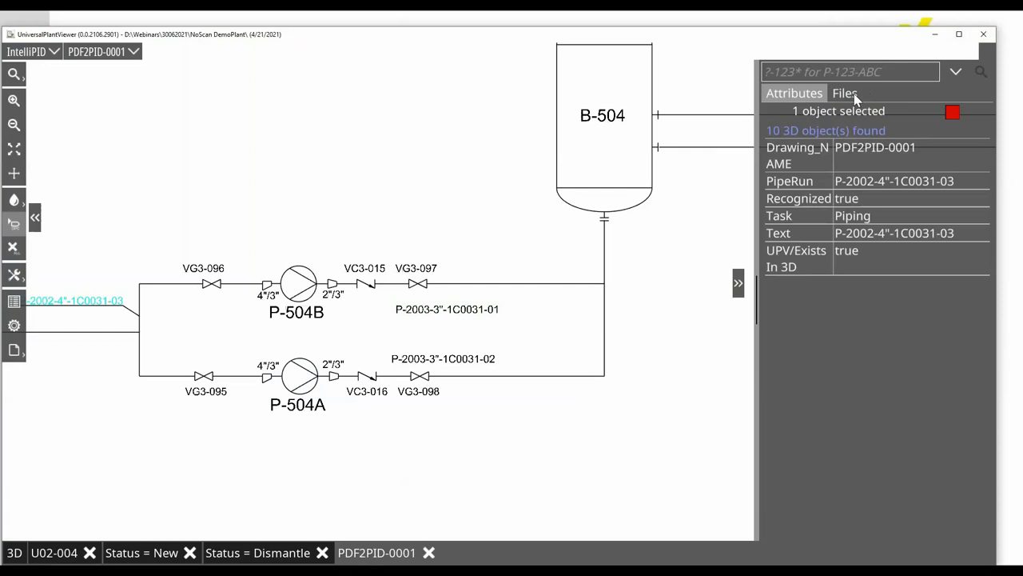
Step: Create a PIDSketch for PDF2PID-0001 in Webinar Files, keeping the default name, and set its drawing colour to magenta
{"action": "left_click", "coordinate": [848, 94]}
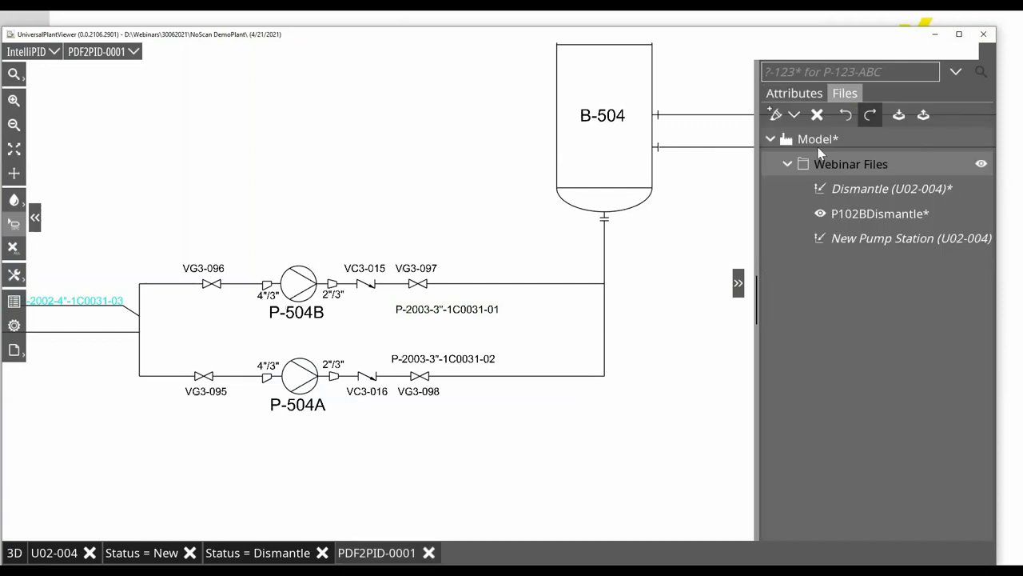
{"action": "left_click", "coordinate": [794, 114]}
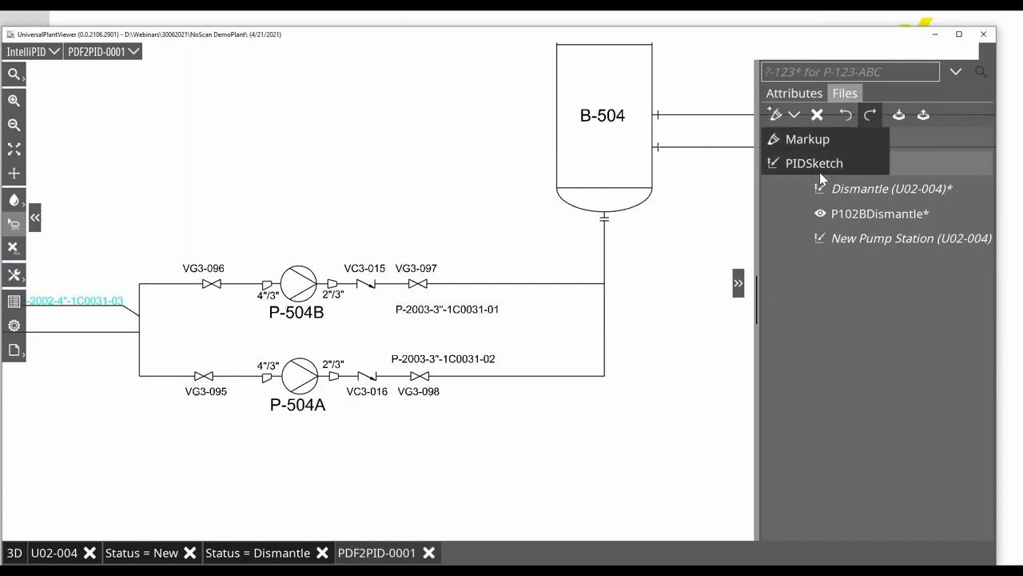
{"action": "left_click", "coordinate": [814, 163]}
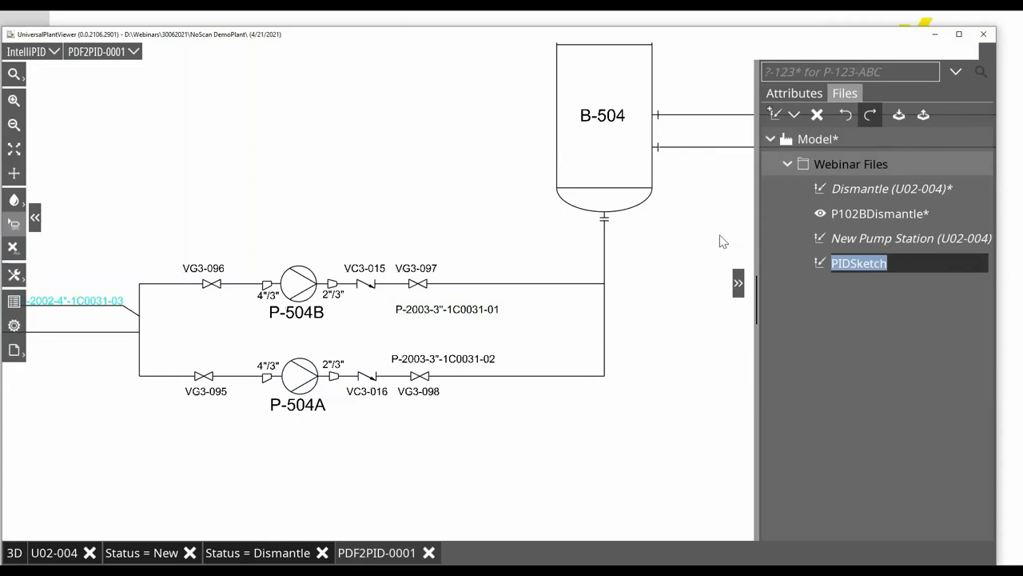
{"action": "key", "text": "Return"}
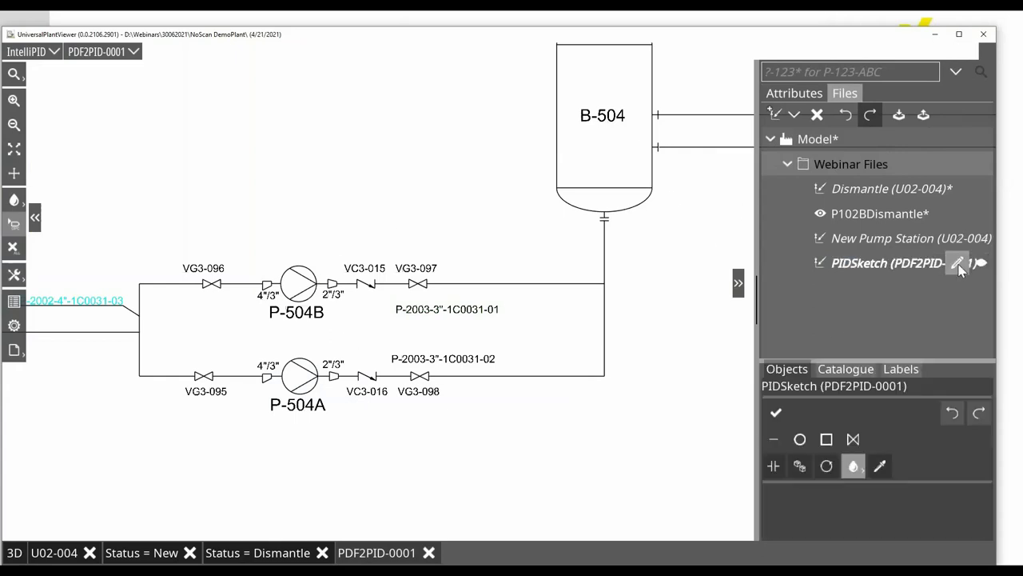
{"action": "left_click", "coordinate": [853, 466]}
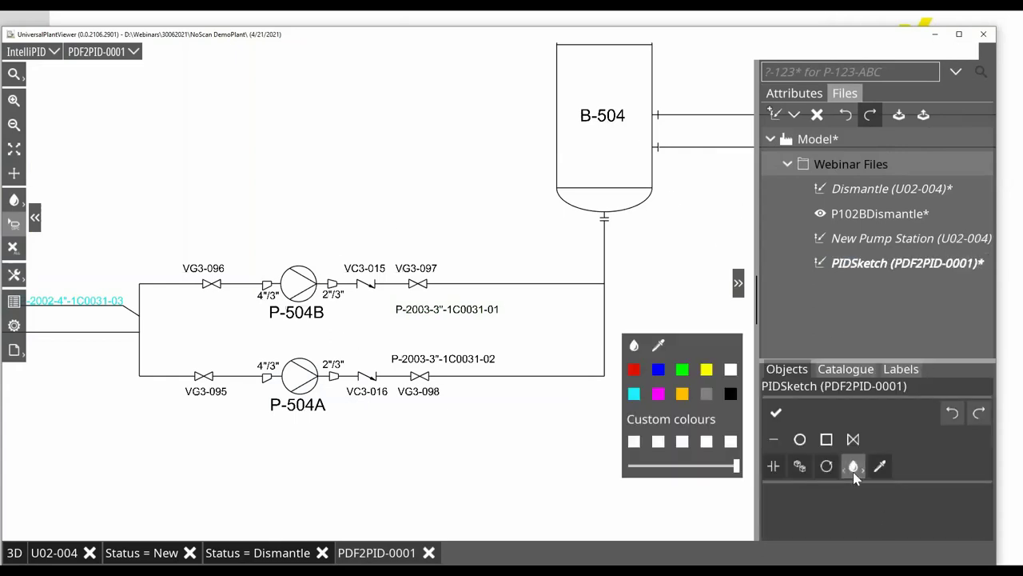
{"action": "left_click", "coordinate": [660, 399]}
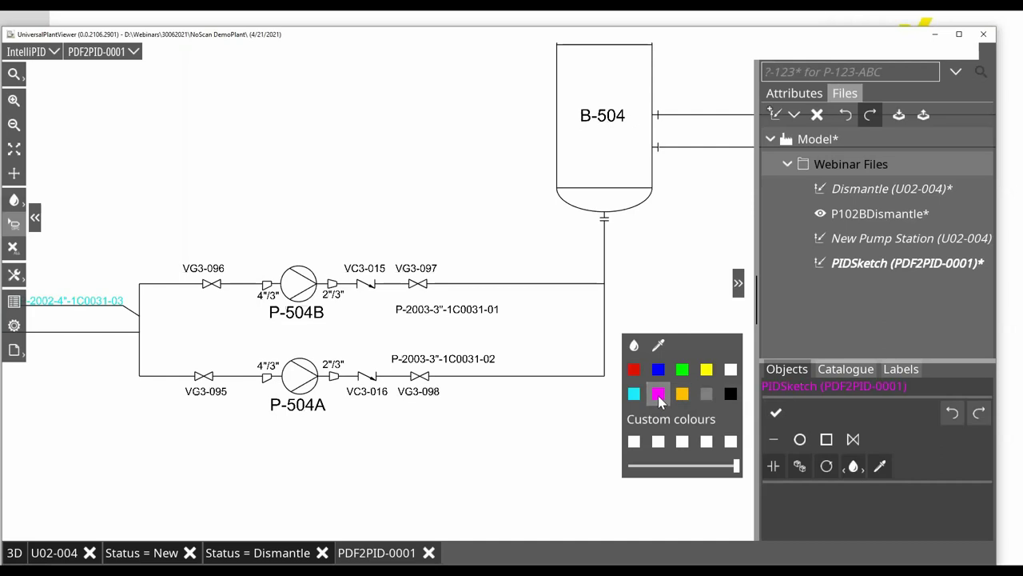
{"action": "left_click", "coordinate": [854, 466]}
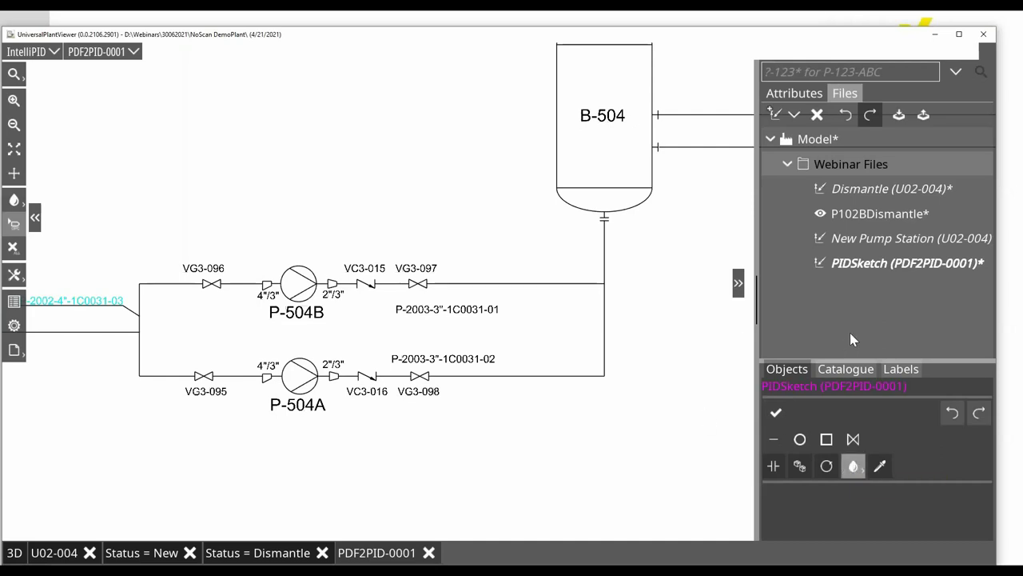
Step: Sketch a pipeline from the P-504B inlet line up and across to vessel B-504, and place a circle on its horizontal run
{"action": "left_click", "coordinate": [775, 440]}
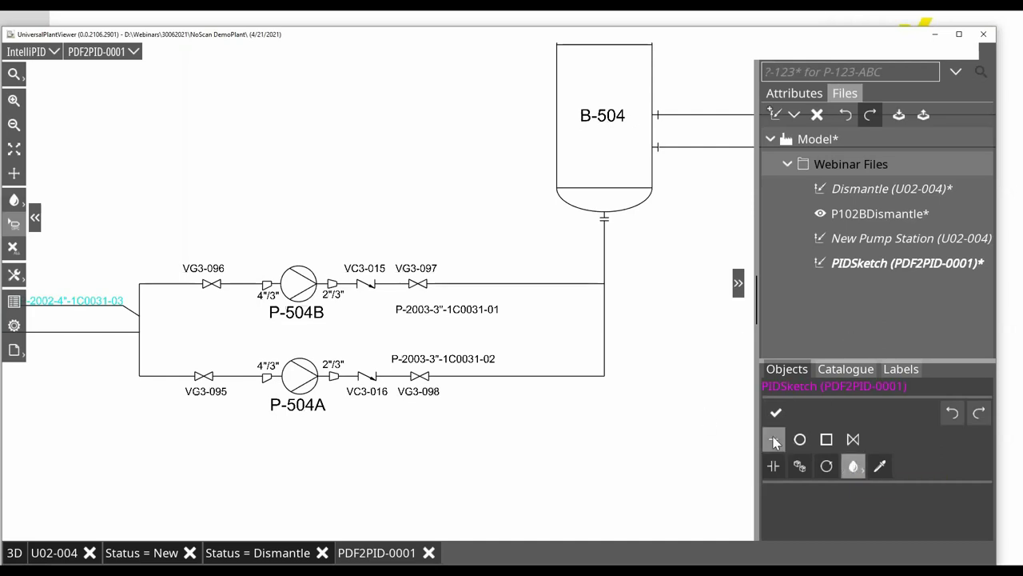
{"action": "left_click", "coordinate": [158, 283]}
{"action": "left_click", "coordinate": [161, 161]}
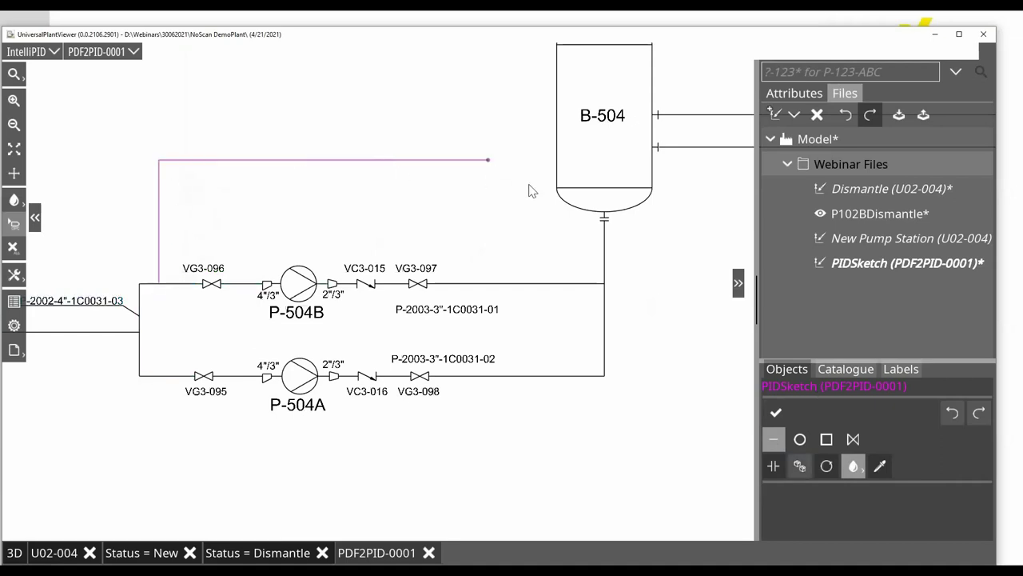
{"action": "left_click", "coordinate": [557, 169]}
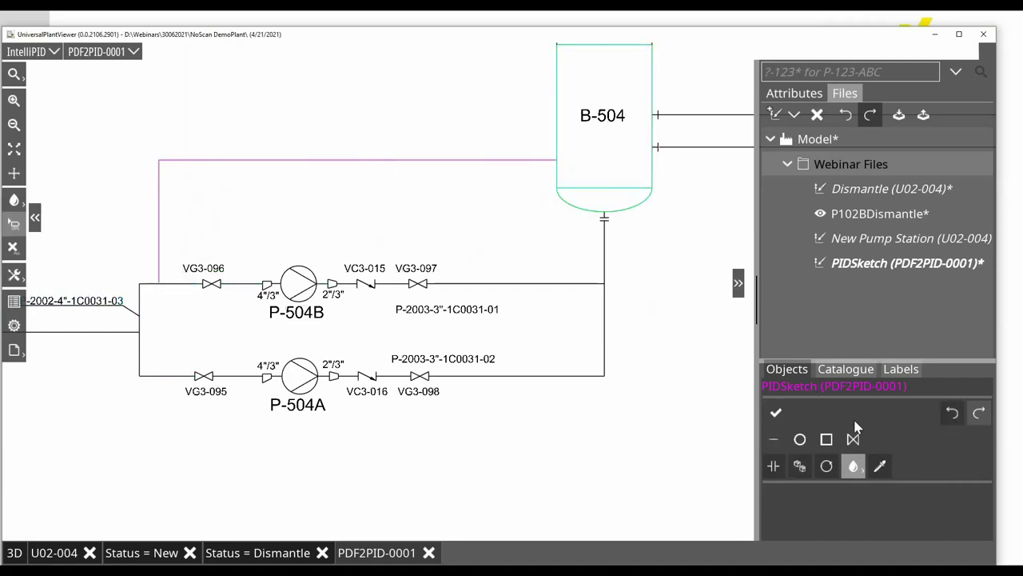
{"action": "left_click", "coordinate": [800, 439]}
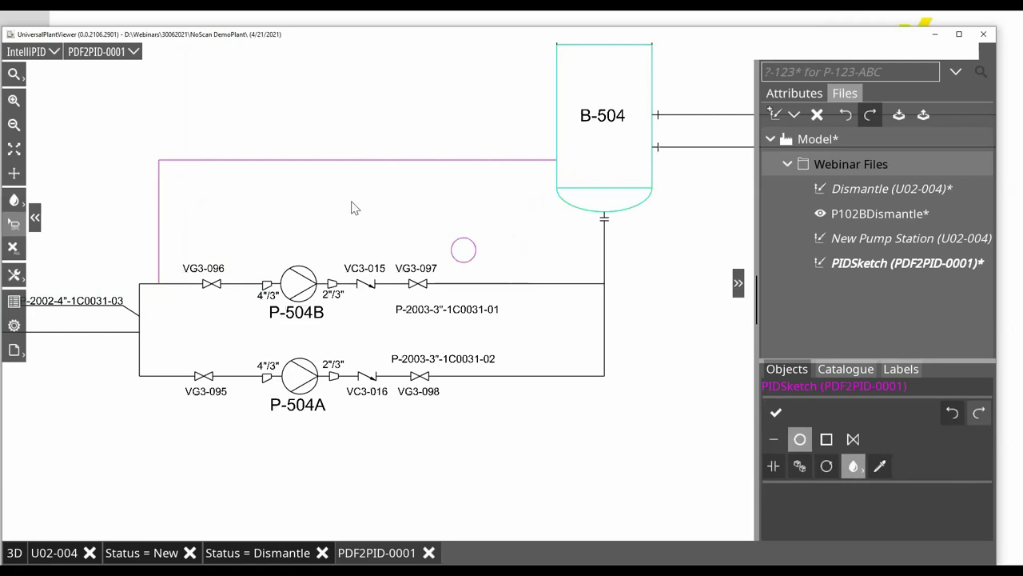
{"action": "left_click", "coordinate": [294, 160]}
Step: Copy the P-504B pump symbol to the empty area above VG3-097 and draw a short horizontal line from its outlet
{"action": "left_click", "coordinate": [299, 283]}
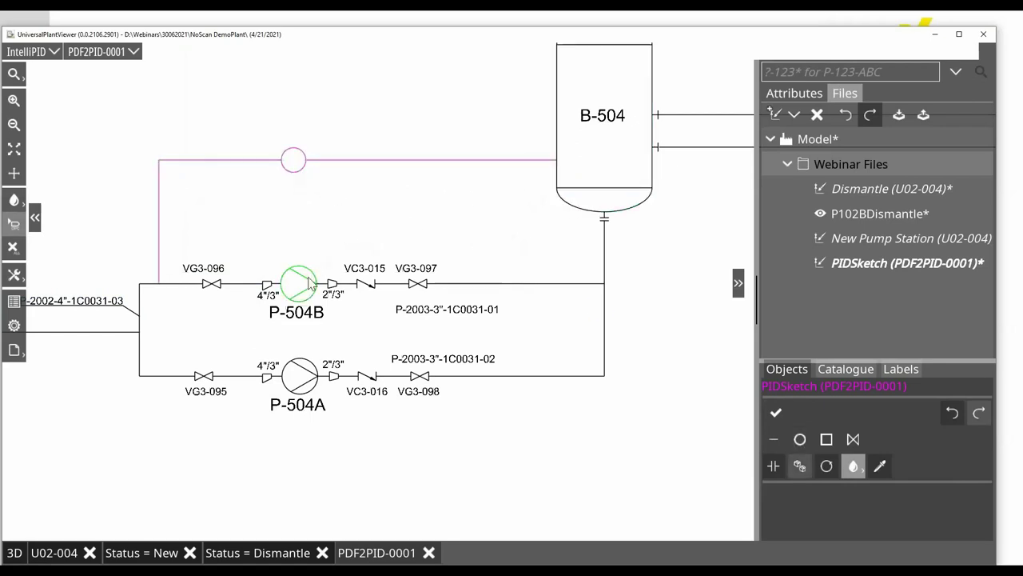
{"action": "left_click", "coordinate": [799, 467]}
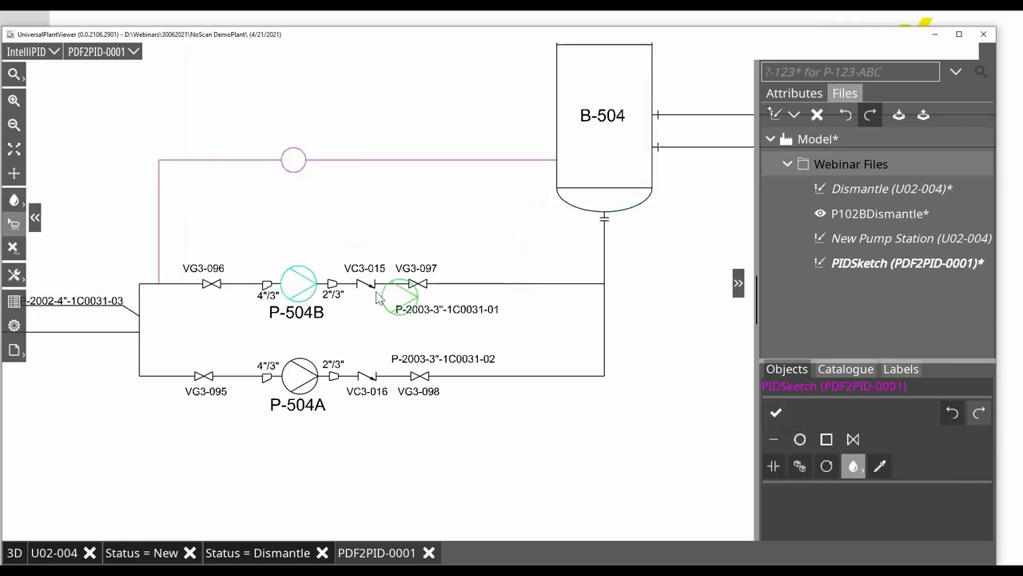
{"action": "left_click", "coordinate": [446, 220]}
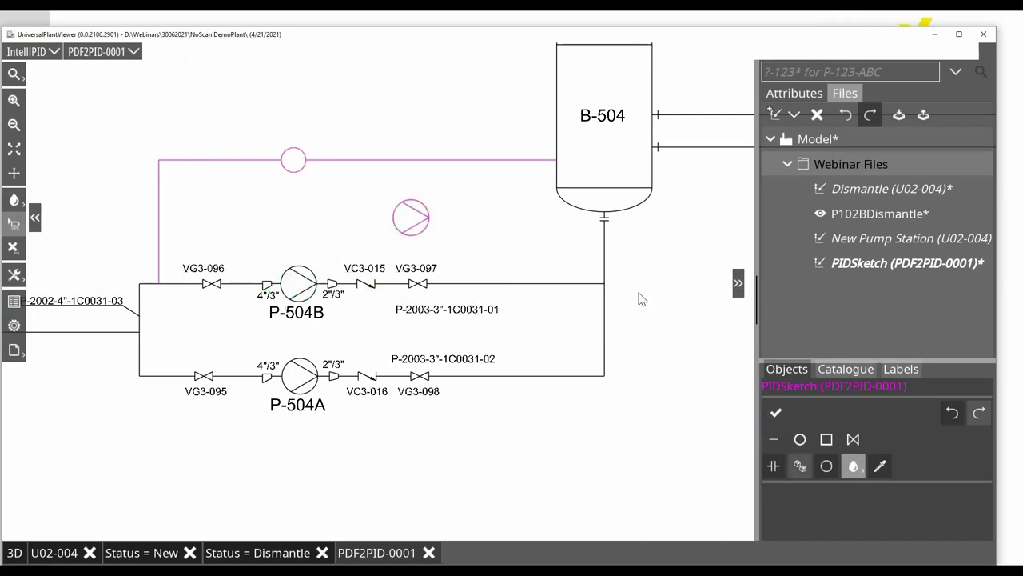
{"action": "left_click", "coordinate": [424, 220]}
{"action": "left_click", "coordinate": [529, 227]}
Step: Add a Line No Label above the new line to B-504 and an ItemTag Equipment label below the copied pump
{"action": "left_click", "coordinate": [479, 161]}
{"action": "left_click", "coordinate": [892, 375]}
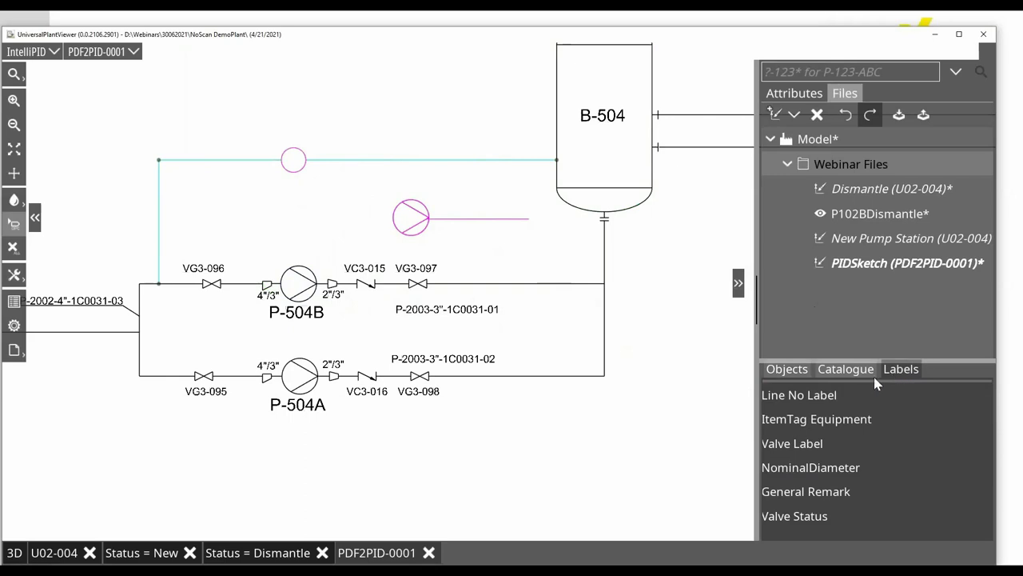
{"action": "left_click_drag", "start_coordinate": [805, 399], "coordinate": [434, 163]}
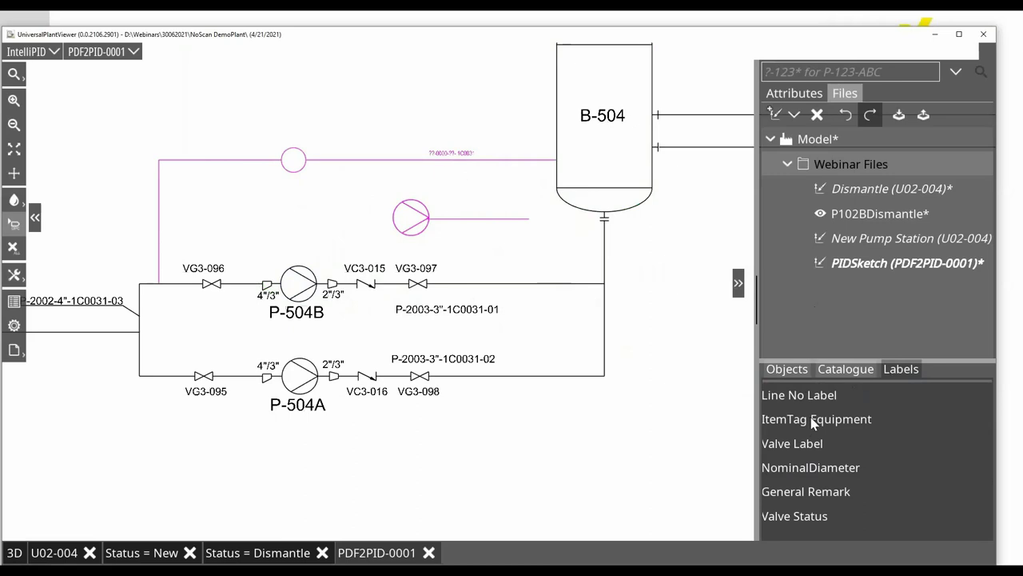
{"action": "left_click", "coordinate": [418, 230]}
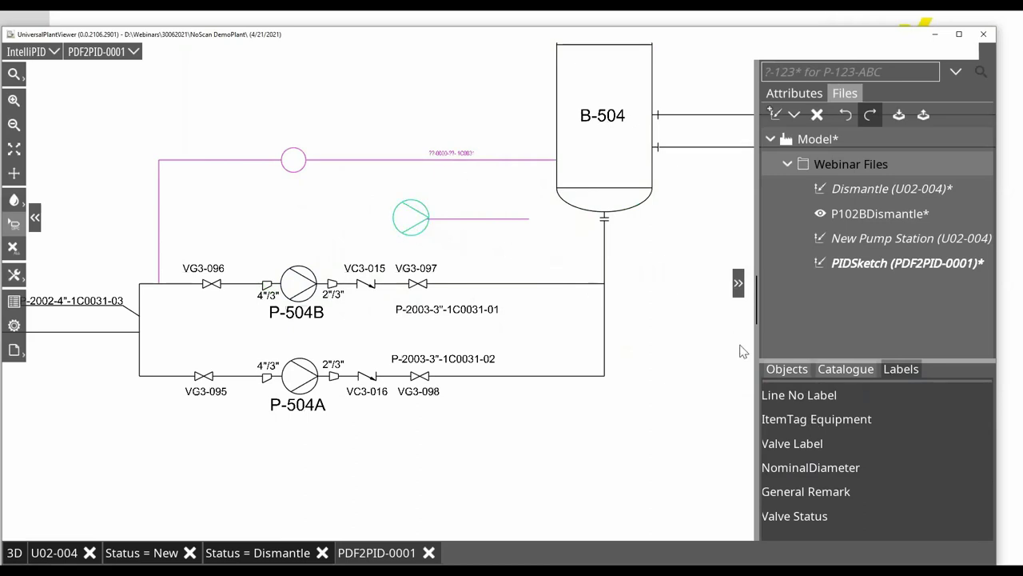
{"action": "left_click_drag", "start_coordinate": [806, 417], "coordinate": [409, 251]}
Step: Set the new pump label's Prefix to P and its SequenceNo to 505
{"action": "left_click", "coordinate": [807, 95]}
{"action": "left_click", "coordinate": [855, 134]}
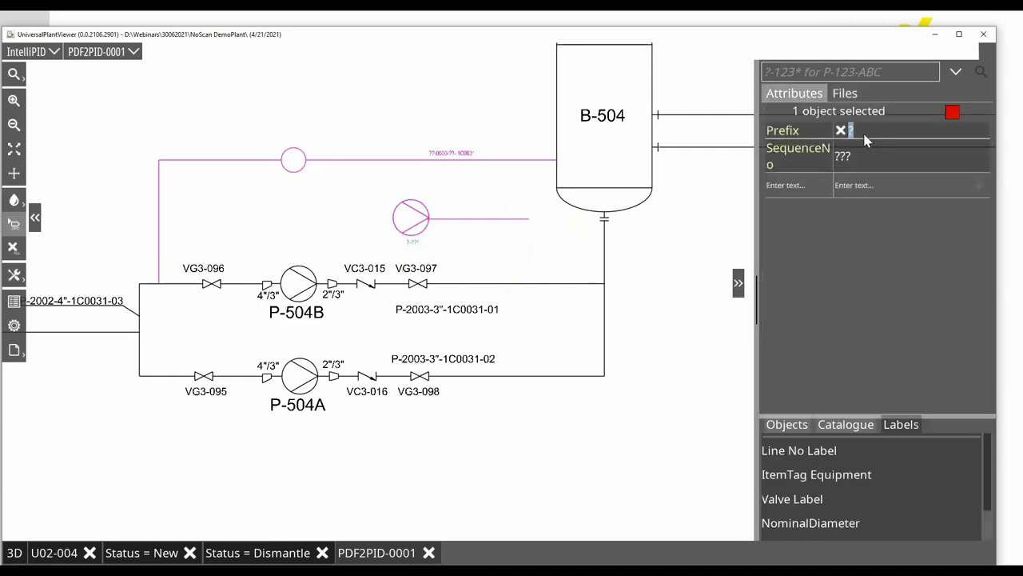
{"action": "type", "text": "O"}
{"action": "key", "text": "BackSpace"}
{"action": "type", "text": "P"}
{"action": "left_click", "coordinate": [872, 150]}
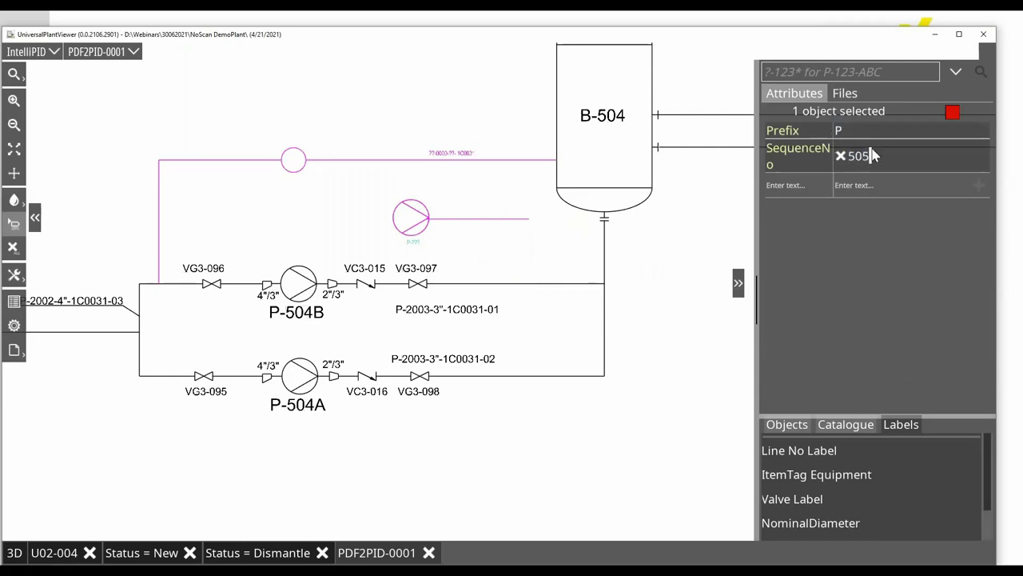
Step: Set the new line number label's fluid code to W, line sequence number to 1234 and nominal diameter to 8"
{"action": "scroll", "coordinate": [488, 166], "scroll_direction": "up", "scroll_amount": 5}
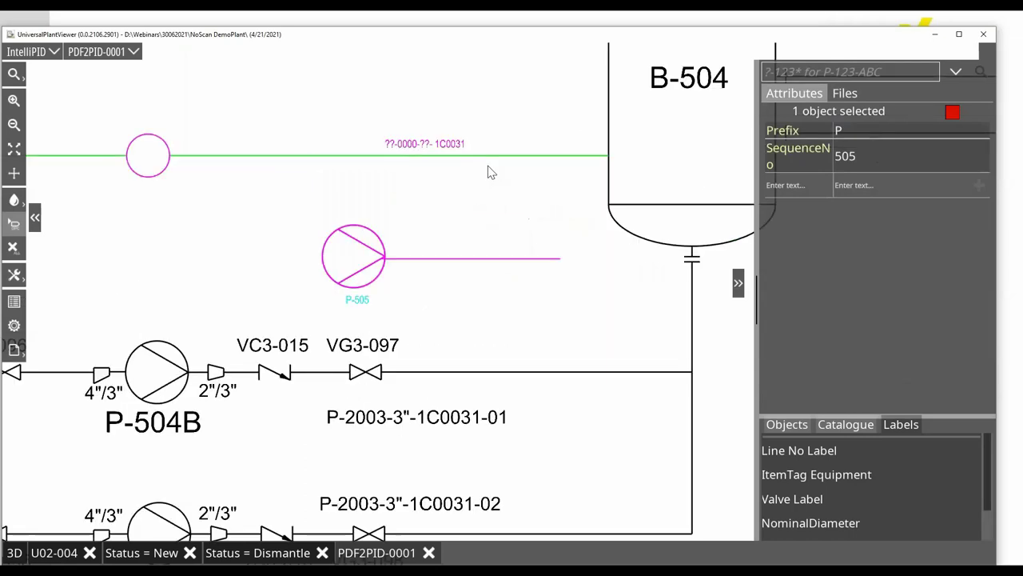
{"action": "left_click", "coordinate": [372, 95]}
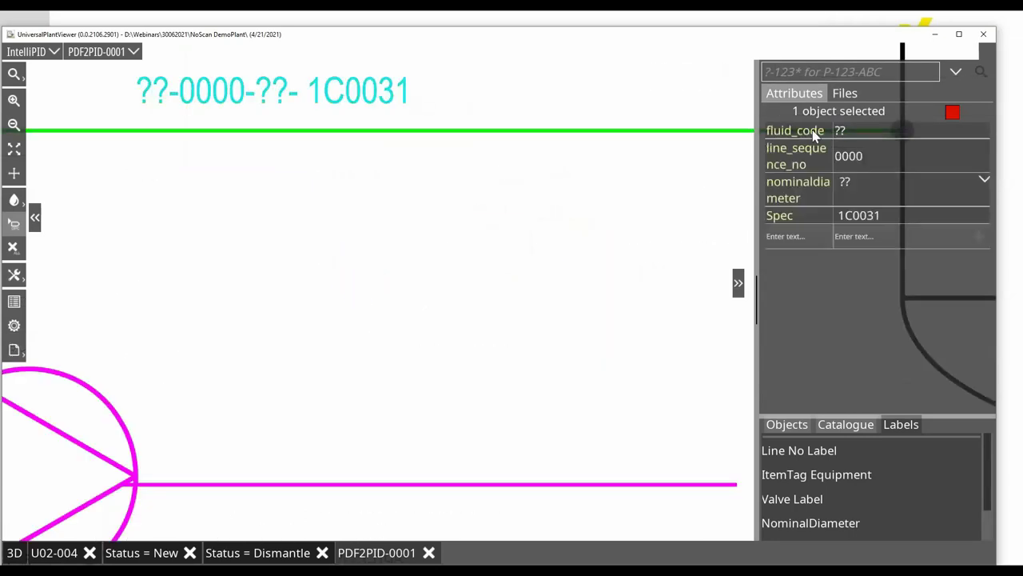
{"action": "left_click", "coordinate": [867, 136]}
{"action": "type", "text": "W"}
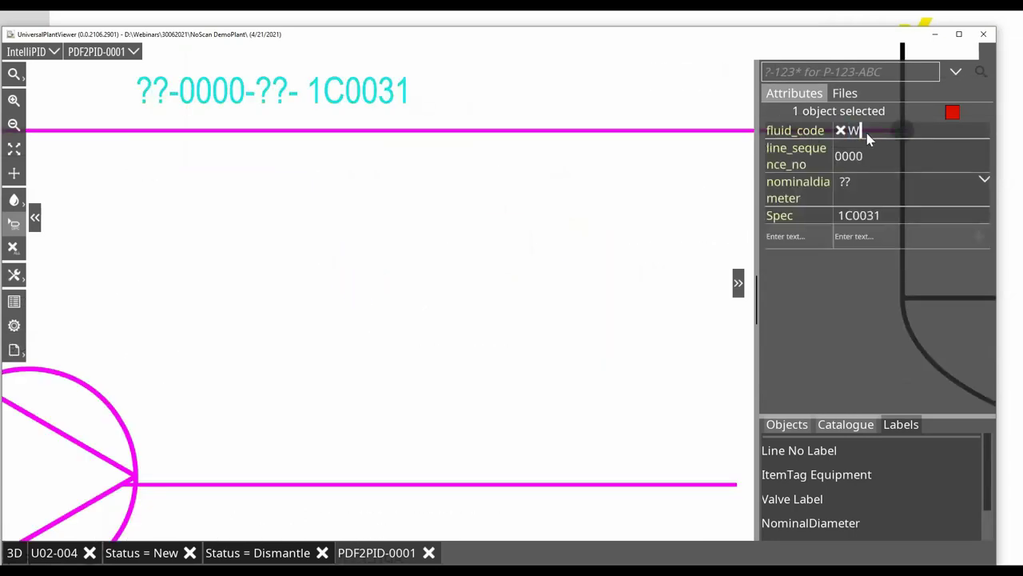
{"action": "left_click", "coordinate": [875, 155]}
{"action": "type", "text": "1234"}
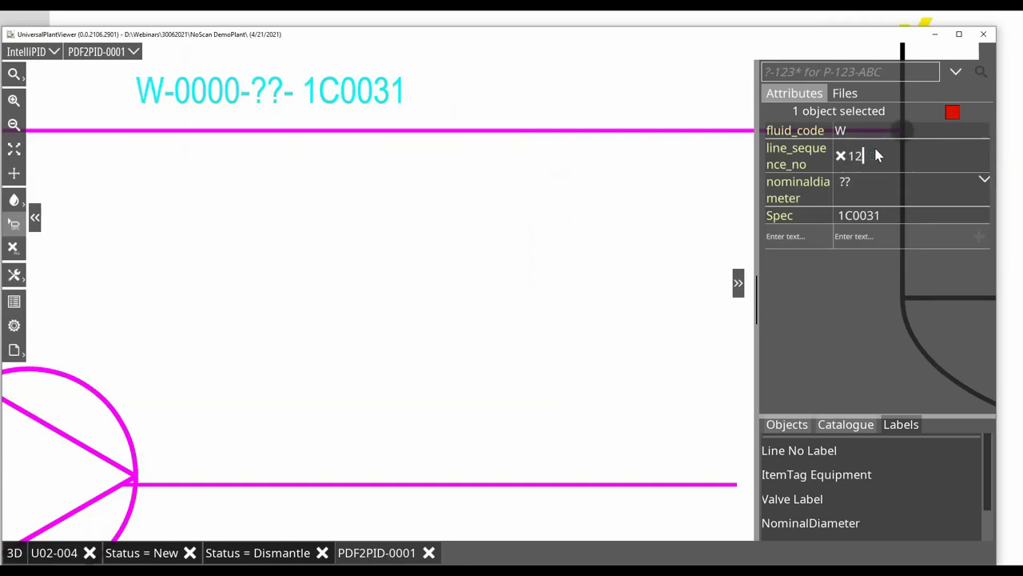
{"action": "key", "text": "Return"}
{"action": "left_click", "coordinate": [875, 184]}
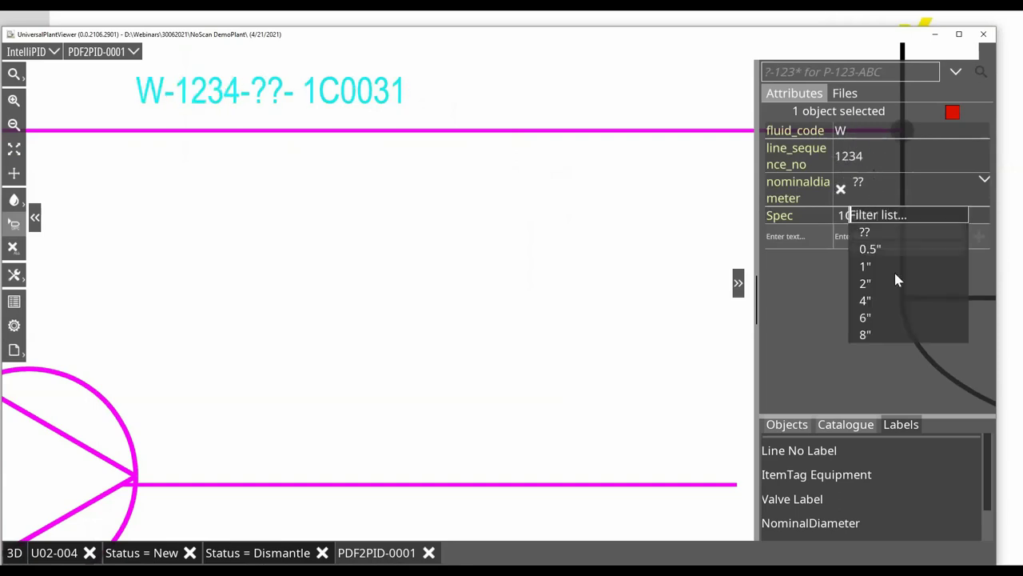
{"action": "left_click", "coordinate": [865, 338]}
{"action": "left_click", "coordinate": [536, 280]}
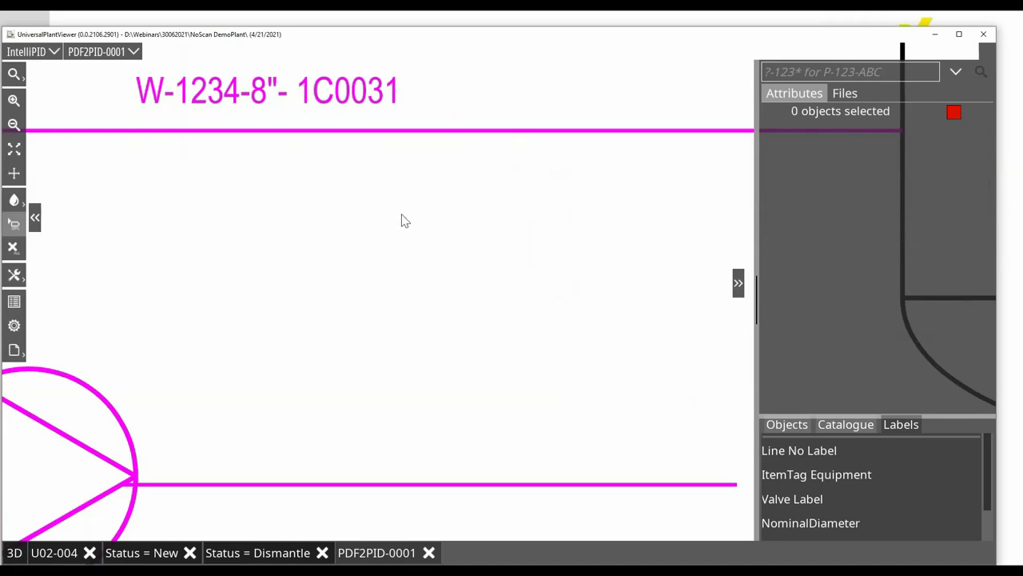
Step: Select all the magenta sketch objects together, set their Status to New and clear the selection
{"action": "scroll", "coordinate": [402, 220], "scroll_direction": "down", "scroll_amount": 5}
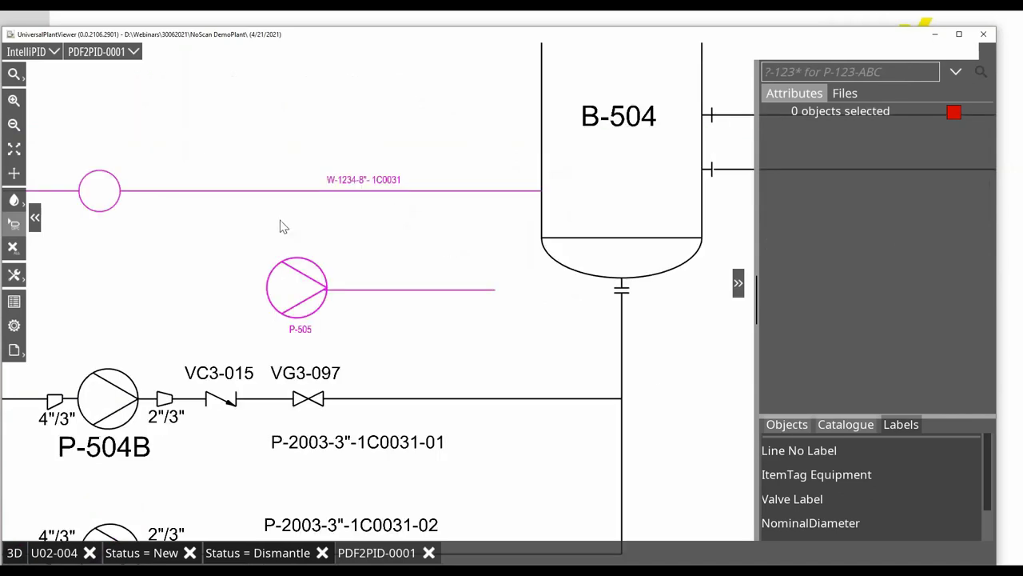
{"action": "scroll", "coordinate": [280, 223], "scroll_direction": "down", "scroll_amount": 3}
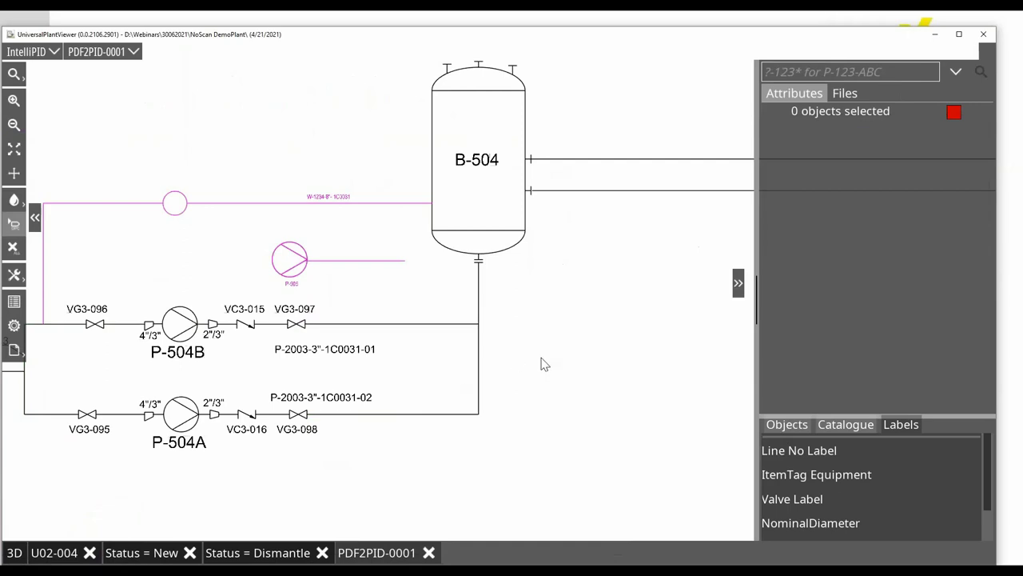
{"action": "left_click_drag", "start_coordinate": [586, 367], "coordinate": [669, 366]}
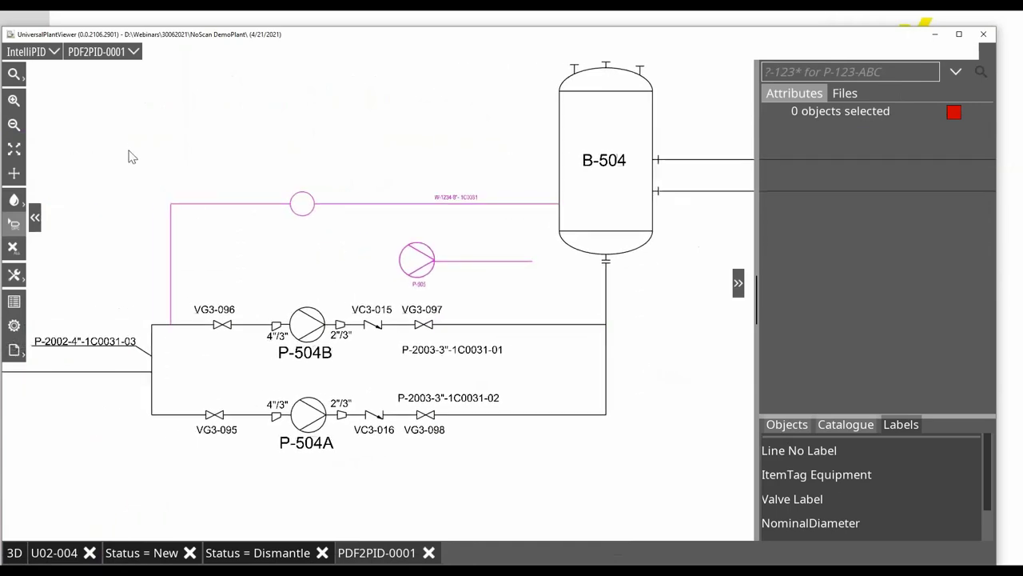
{"action": "mouse_move", "coordinate": [131, 150]}
{"action": "left_mouse_down"}
{"action": "mouse_move", "coordinate": [520, 255]}
{"action": "mouse_move", "coordinate": [543, 285]}
{"action": "left_mouse_up"}
{"action": "left_click", "coordinate": [860, 153]}
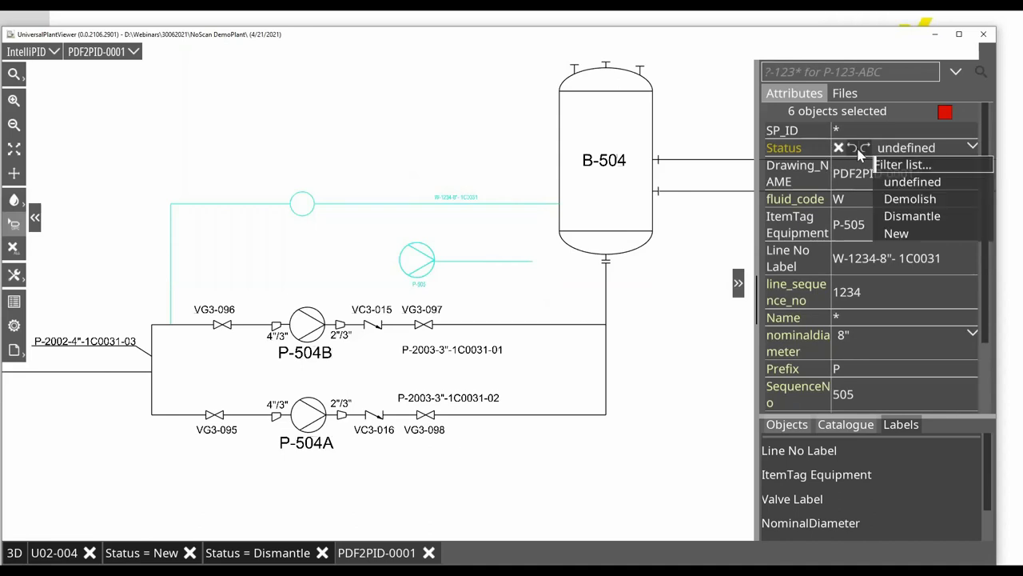
{"action": "left_click", "coordinate": [903, 235]}
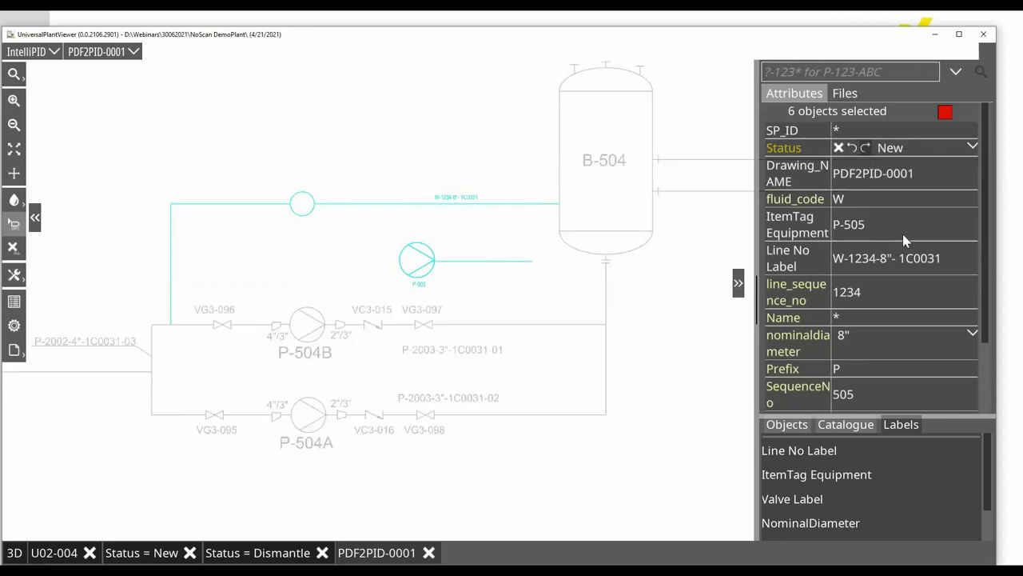
{"action": "left_click", "coordinate": [327, 119]}
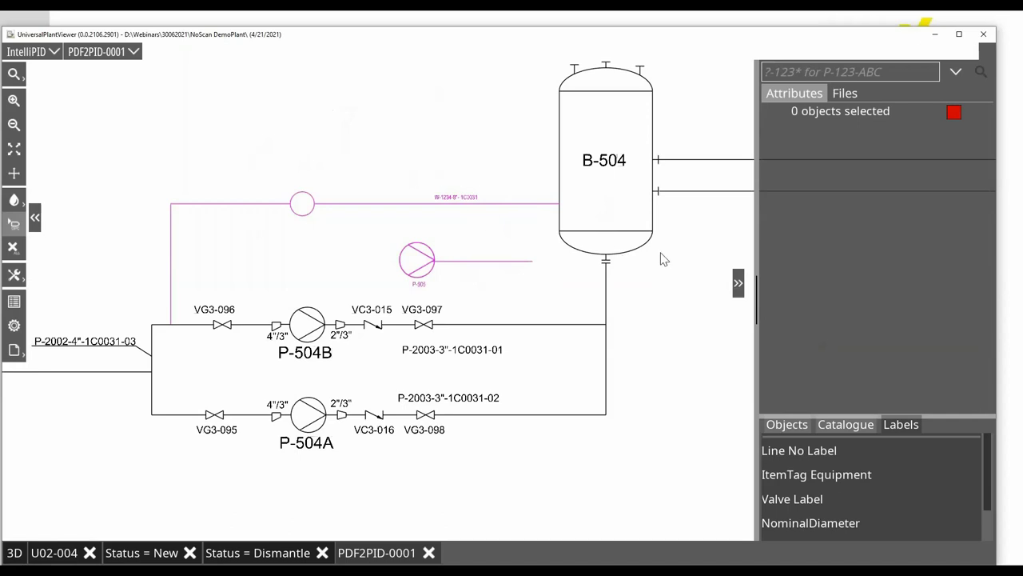
Step: Export only PDF2PID-0001 to PDF with colours as shown, deselecting U02-004, save it as PDF2PID-0001.pdf, and close the exported file after viewing
{"action": "left_click", "coordinate": [14, 352]}
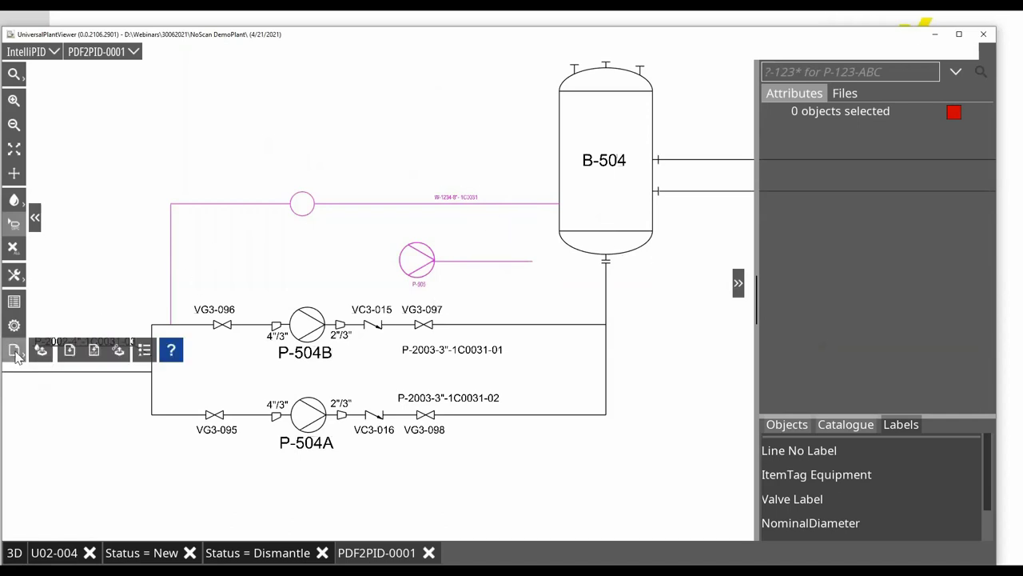
{"action": "left_click", "coordinate": [93, 350]}
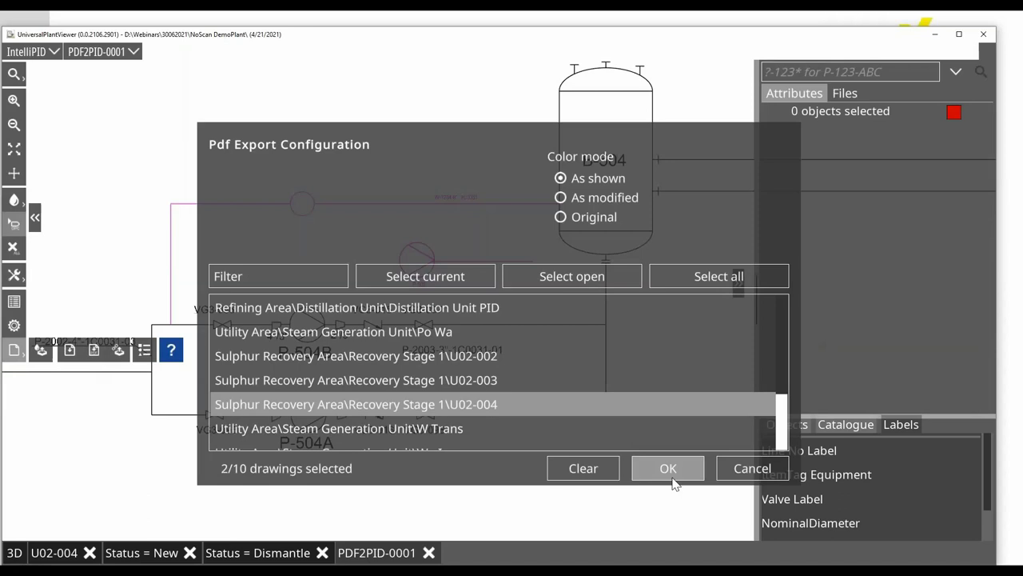
{"action": "left_click", "coordinate": [468, 405]}
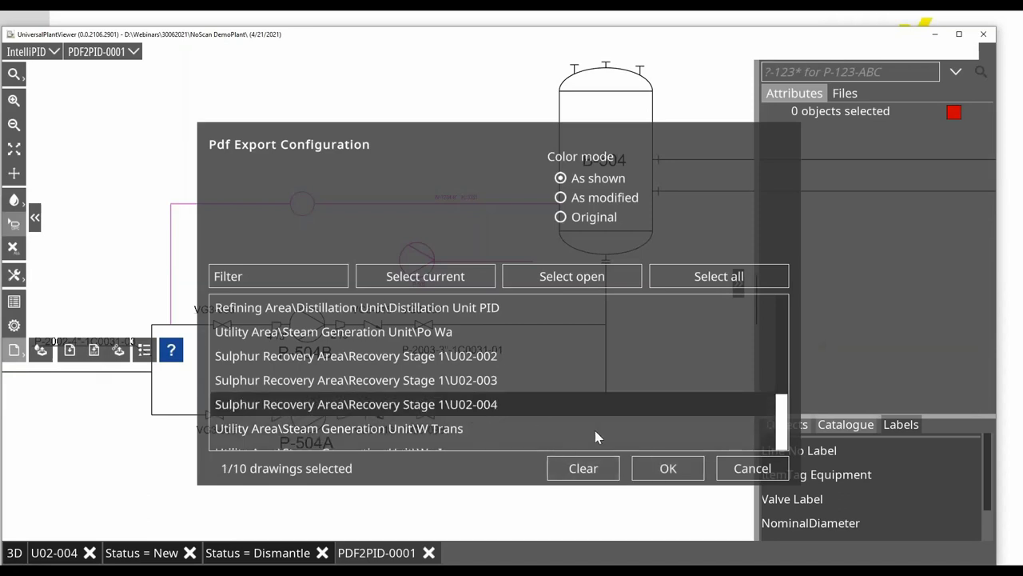
{"action": "left_click", "coordinate": [674, 478]}
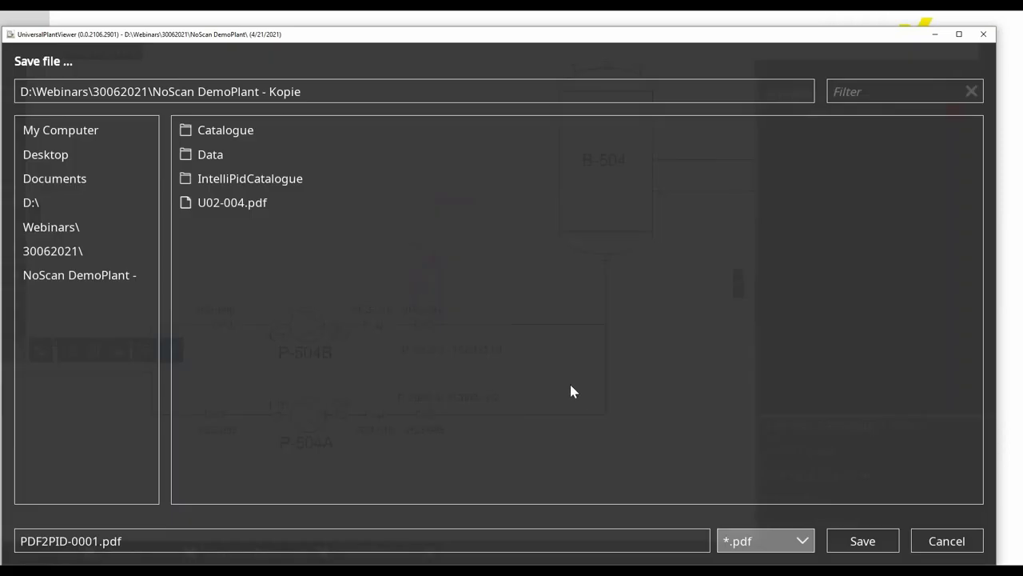
{"action": "left_click", "coordinate": [858, 544]}
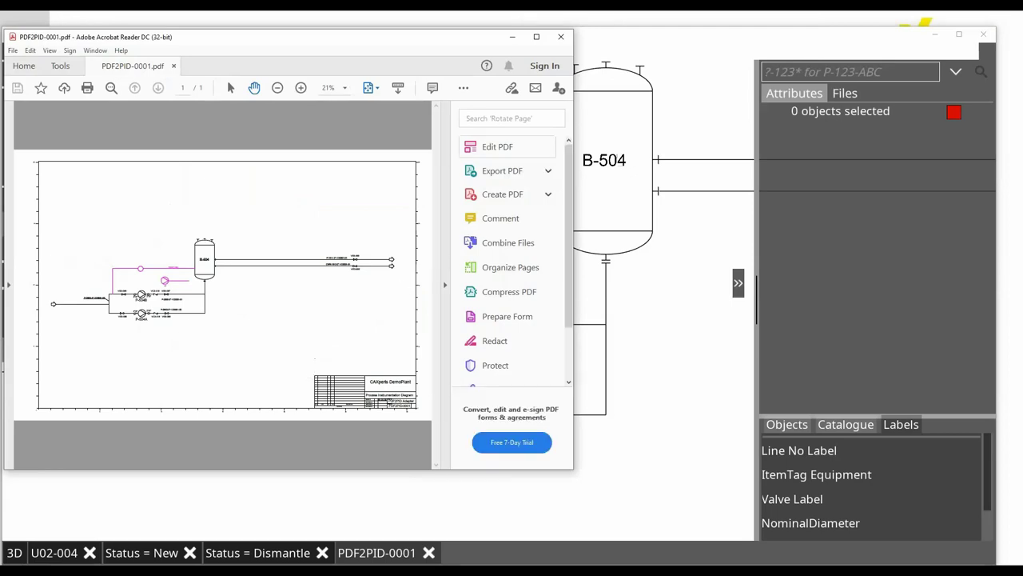
{"action": "left_click", "coordinate": [565, 37]}
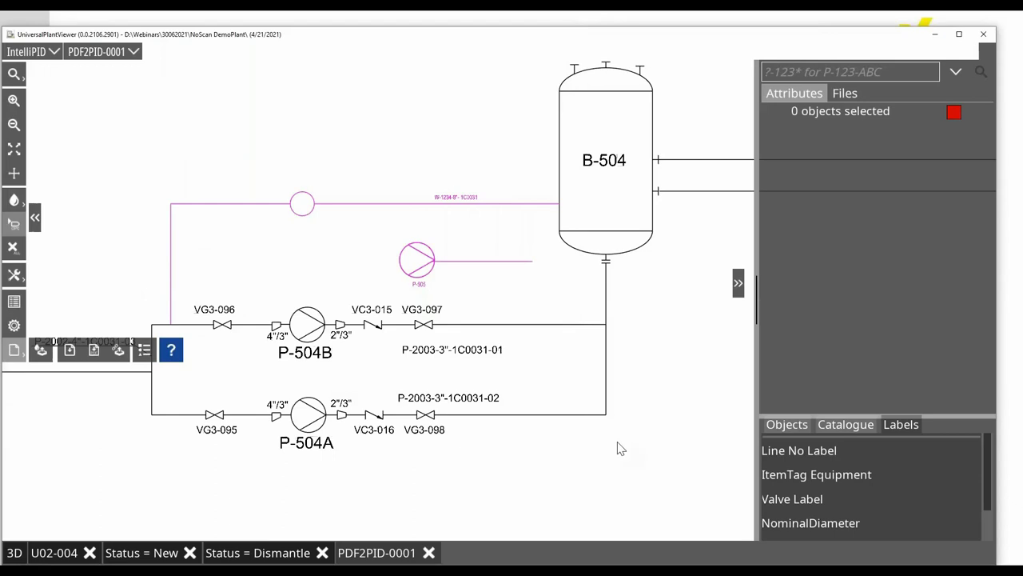
{"action": "key", "text": "alt+Tab"}
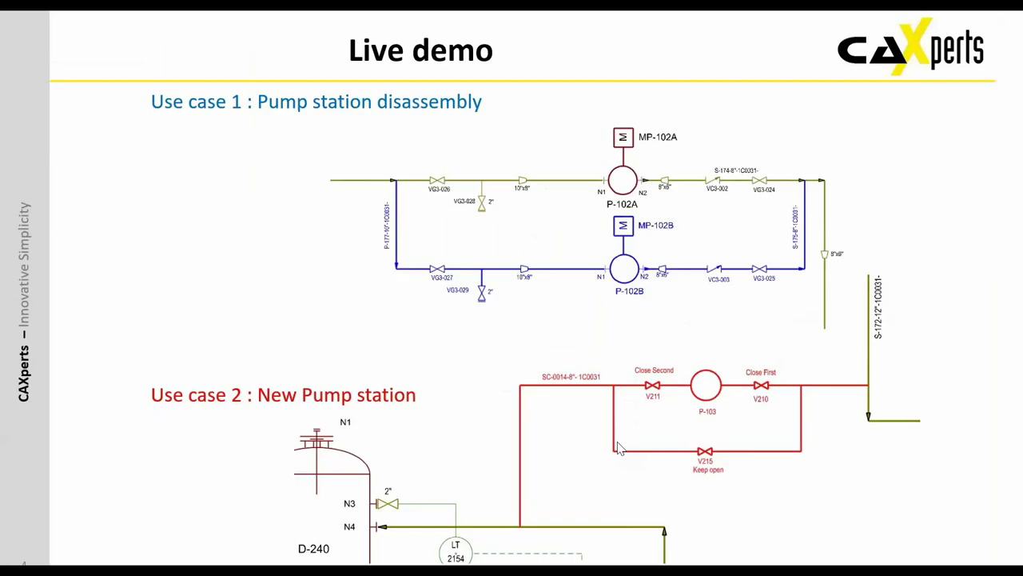
{"action": "key", "text": "Right"}
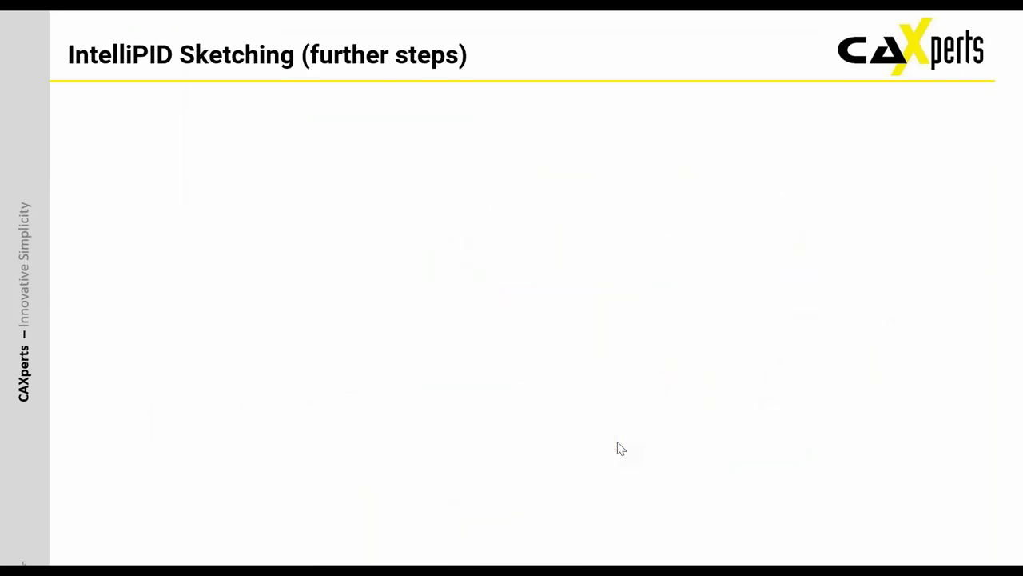
{"action": "key", "text": "Right"}
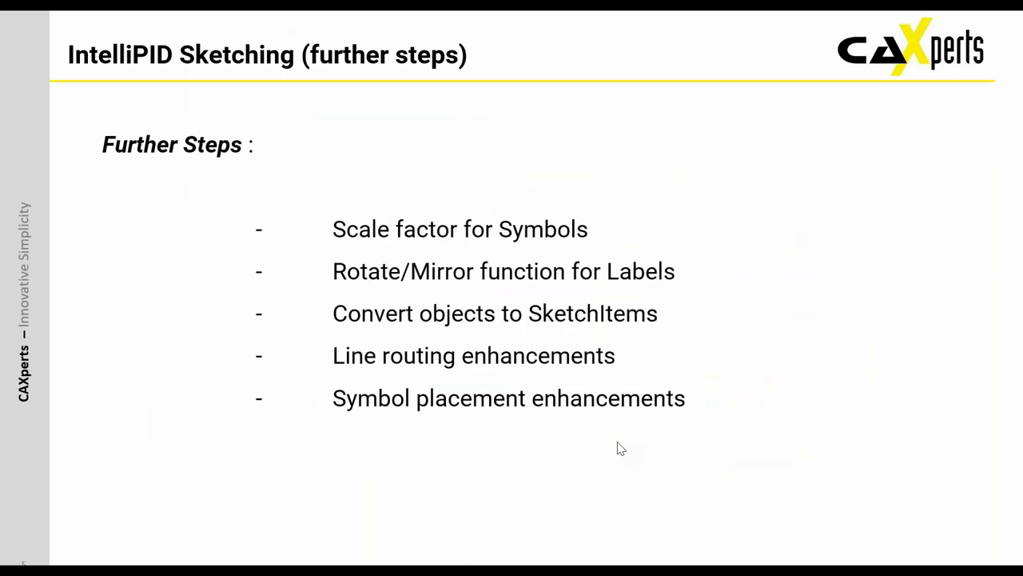